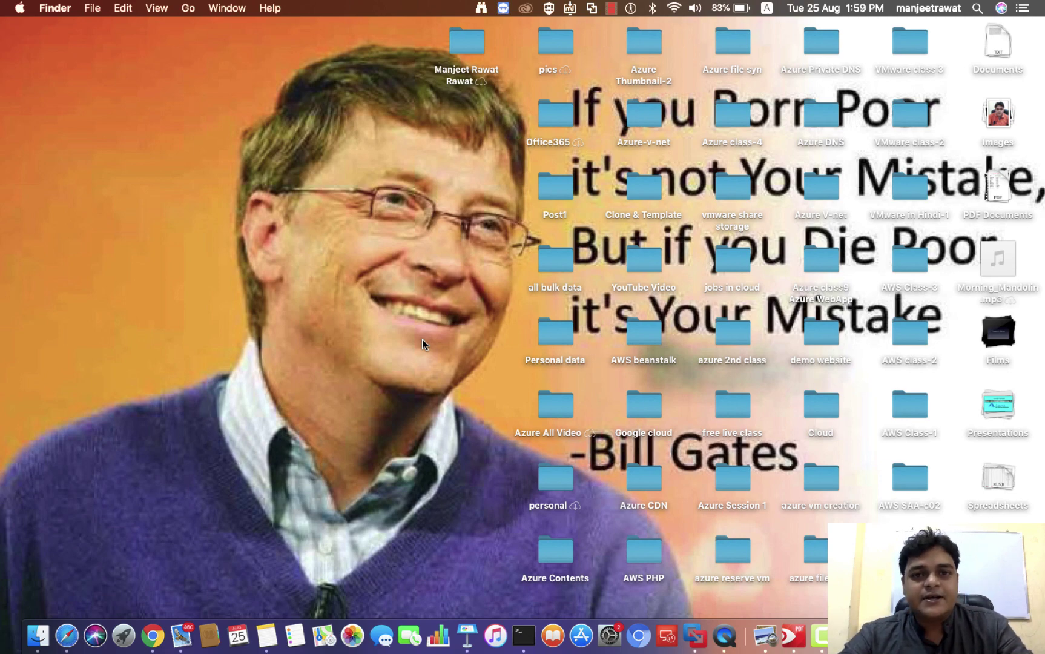
View the class title slide and the ESXi console to find the host's management address.
key(ctrl+Right)
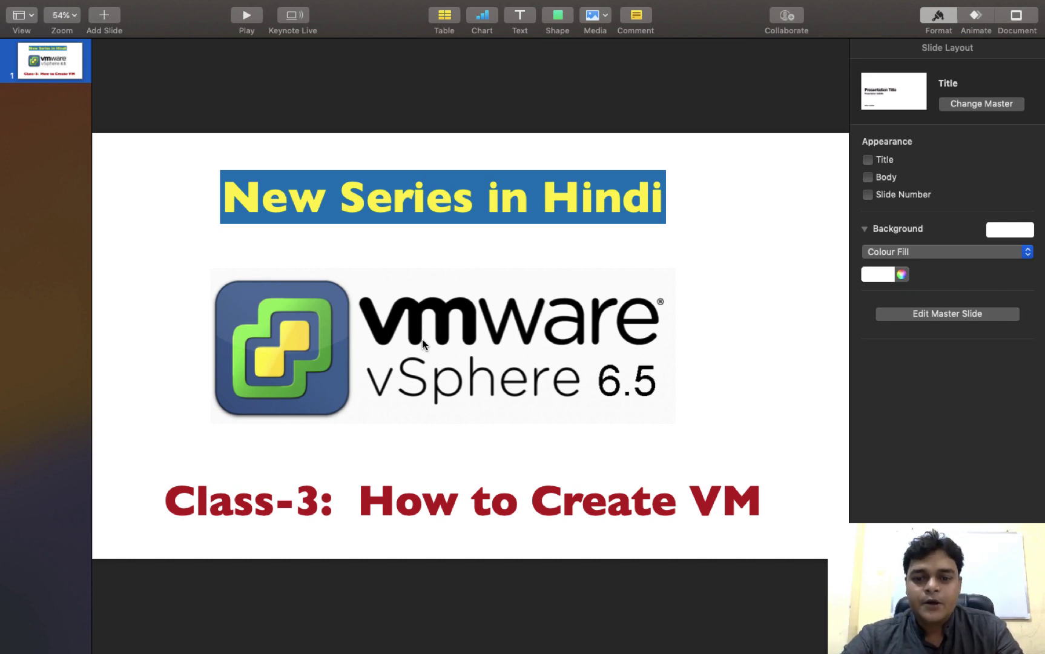
key(ctrl+Left)
key(ctrl+Left)
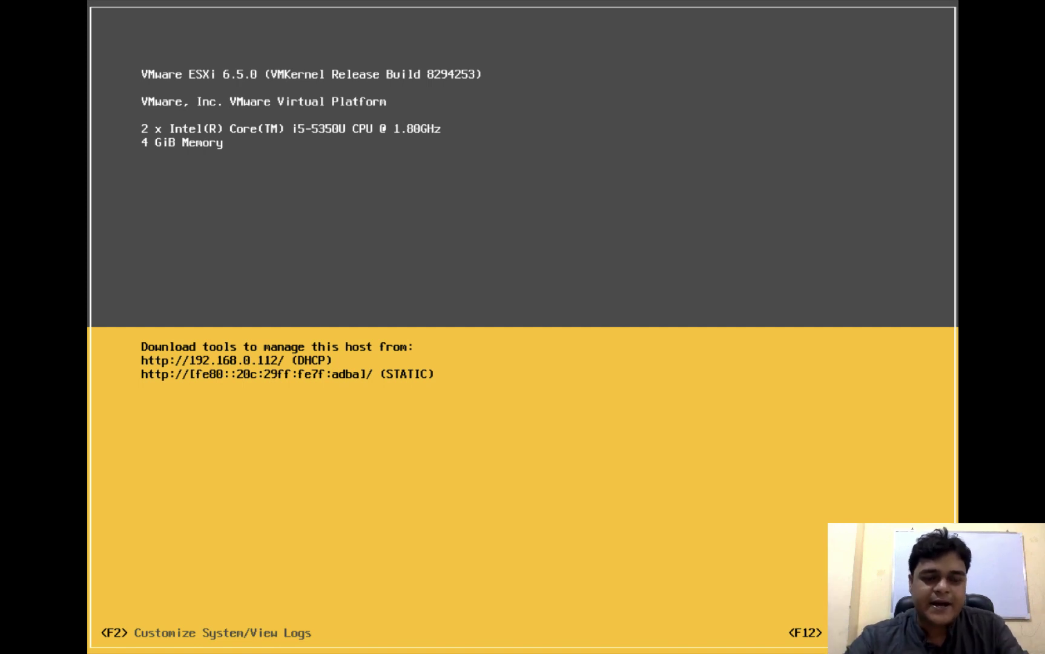
key(ctrl+Left)
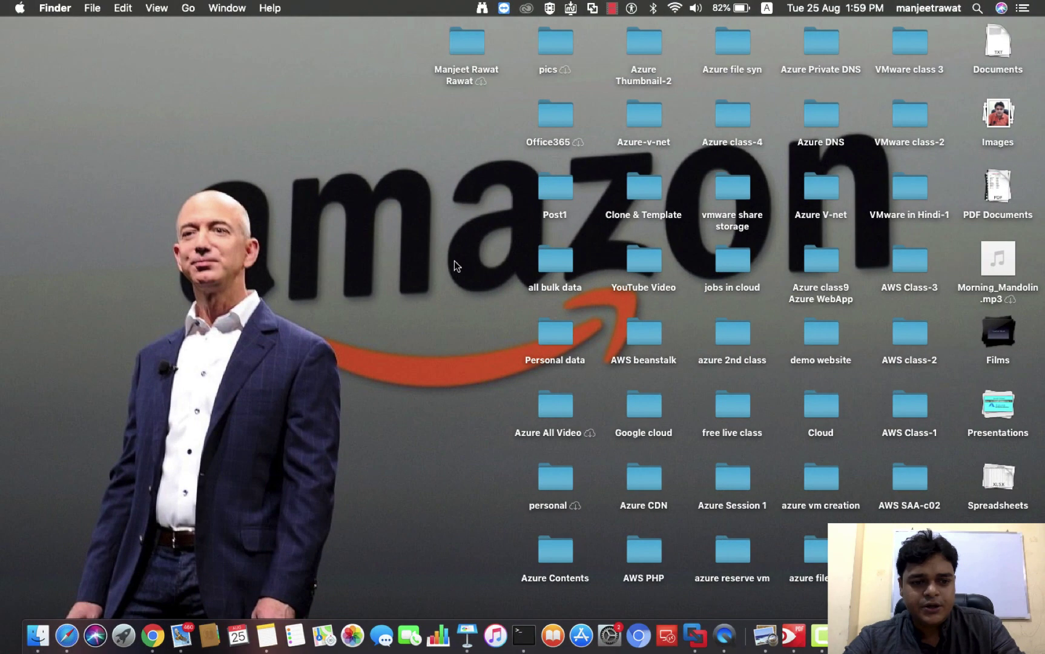
key(ctrl+Right)
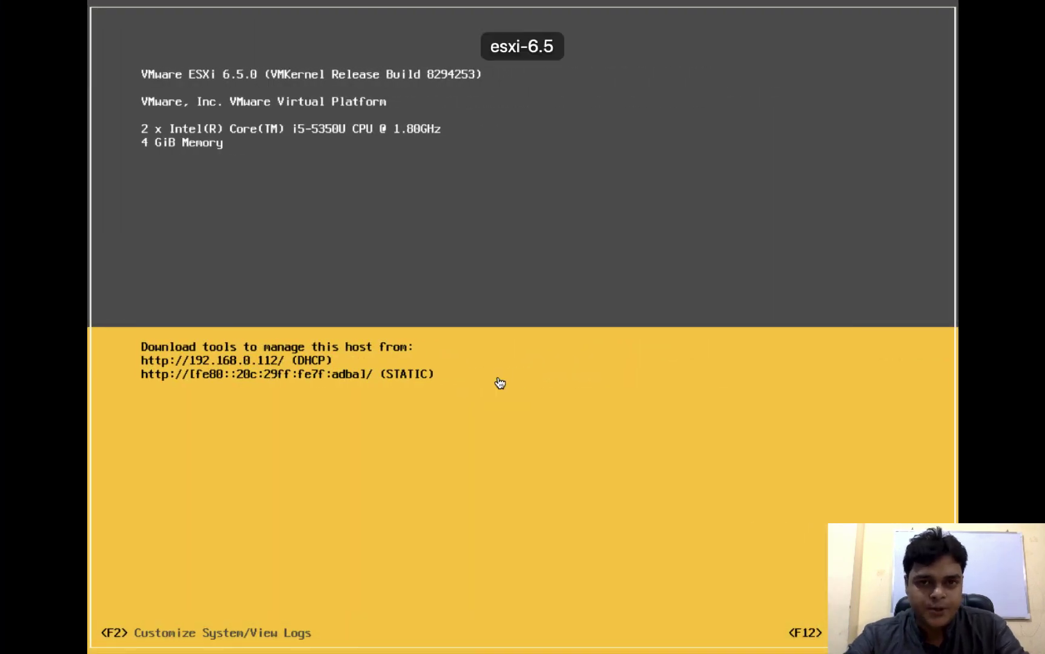
key(ctrl+Left)
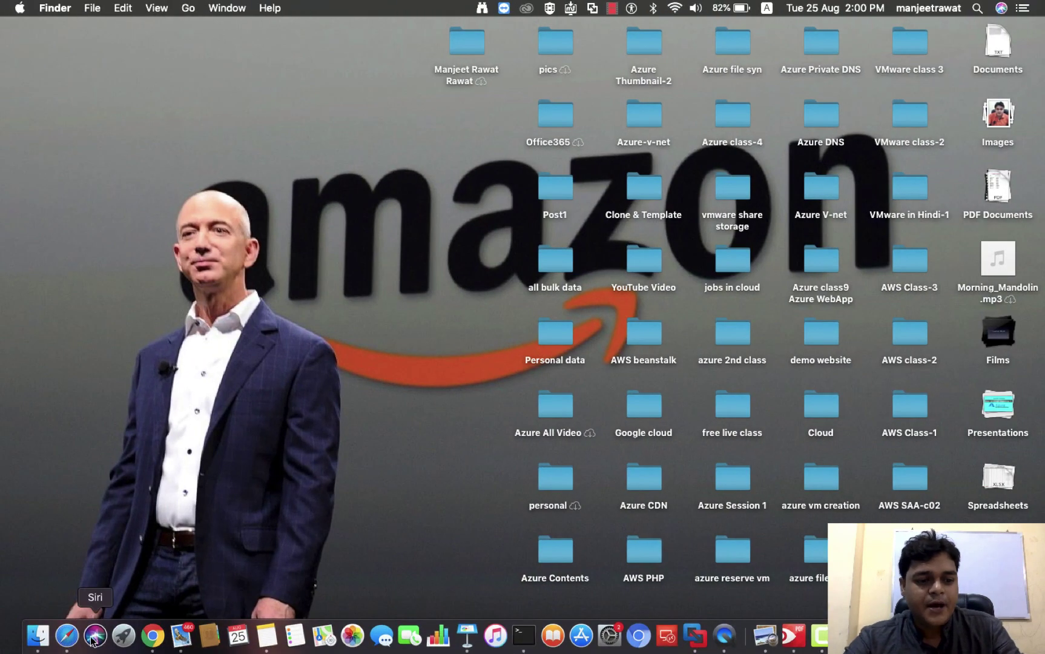
Open Google Chrome full screen and load the ESXi host's web client at 192.168.0.112.
click(152, 635)
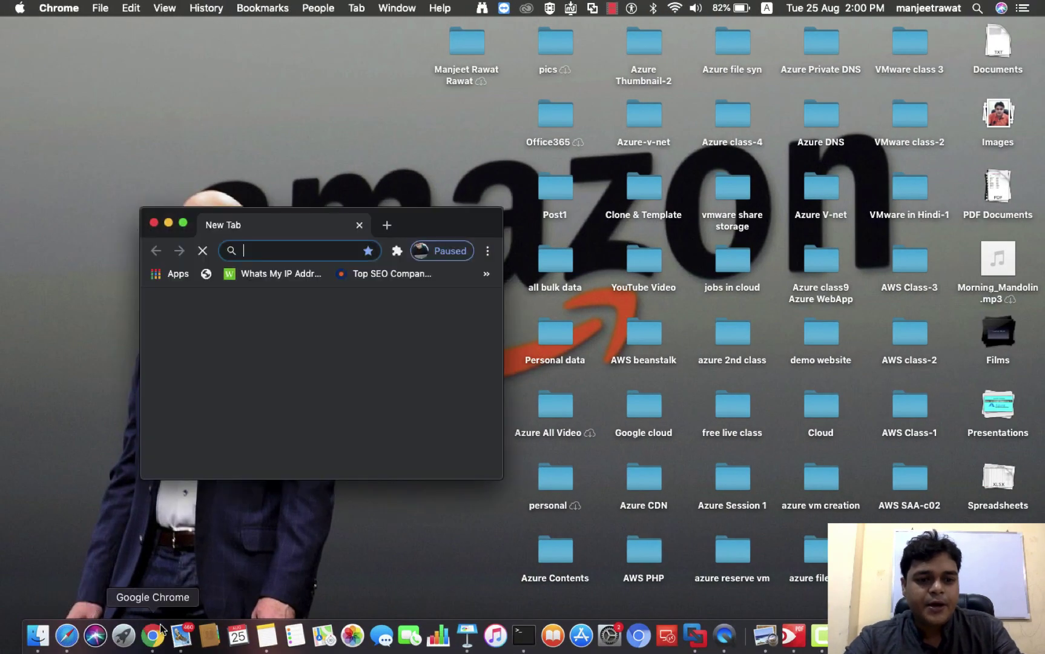
click(182, 224)
click(269, 49)
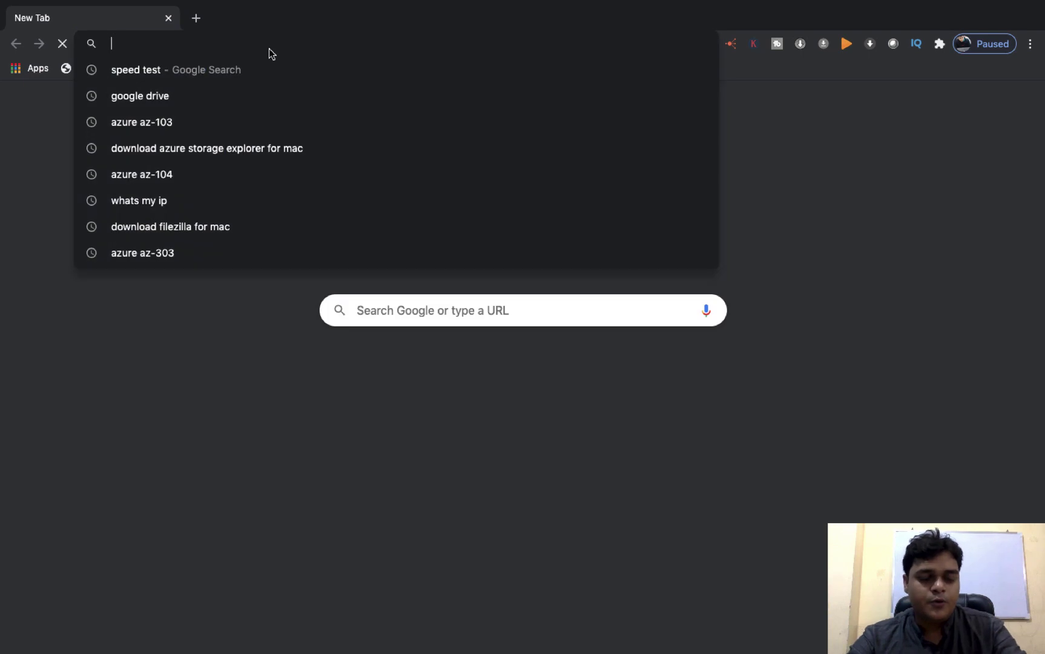
text(192.168.)
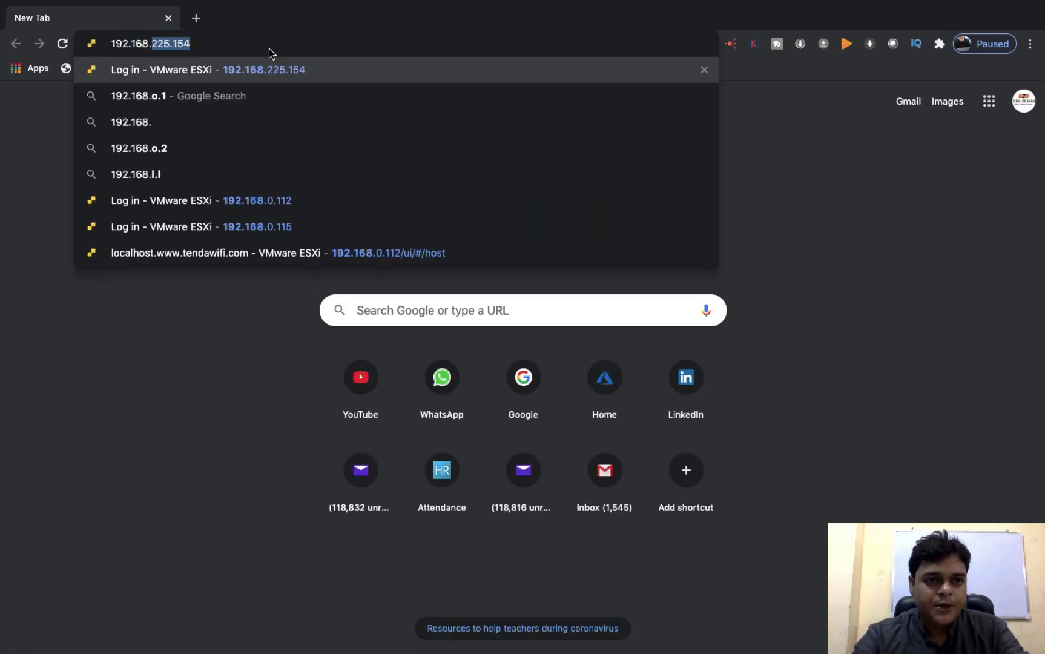
text(0)
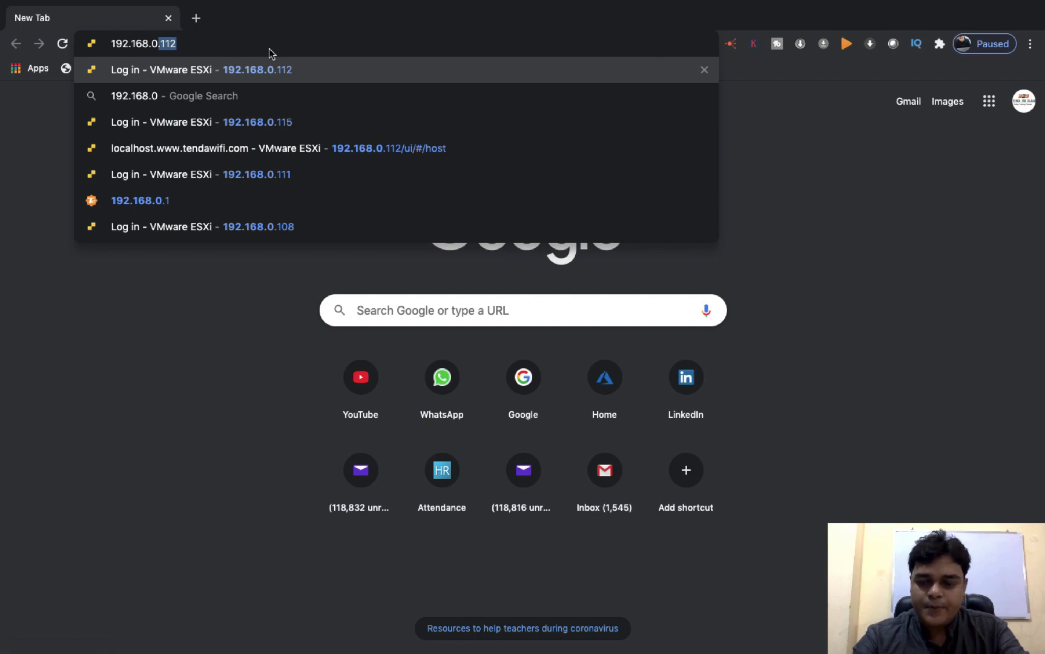
key(Right)
key(Return)
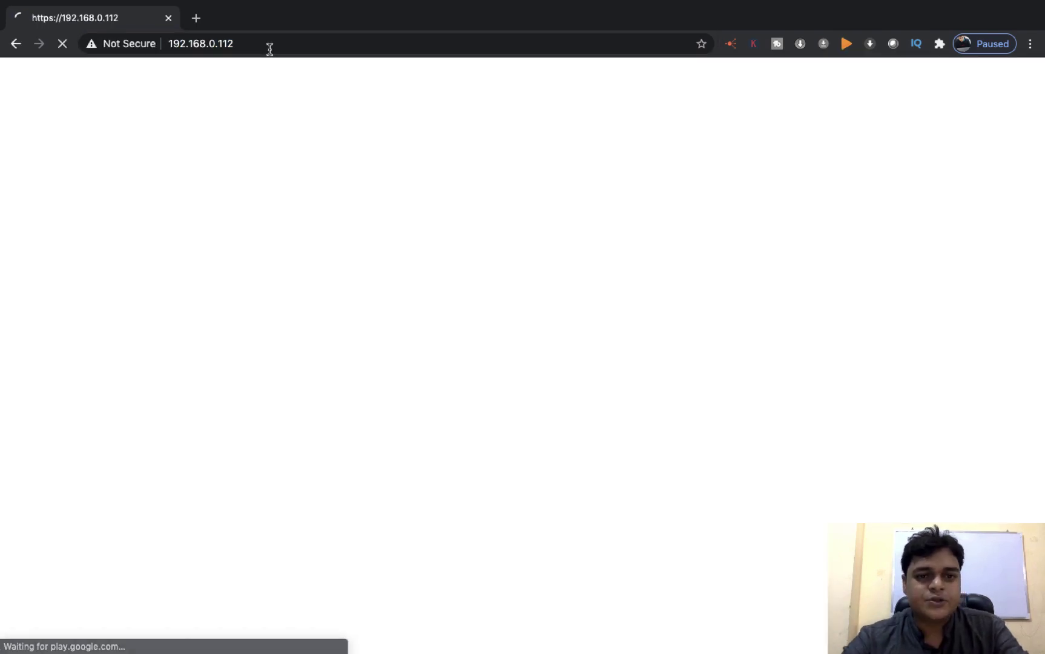
Switch to Safari in full screen and load the ESXi host's web client at 192.168.0.112.
key(ctrl+Right)
key(ctrl+Left)
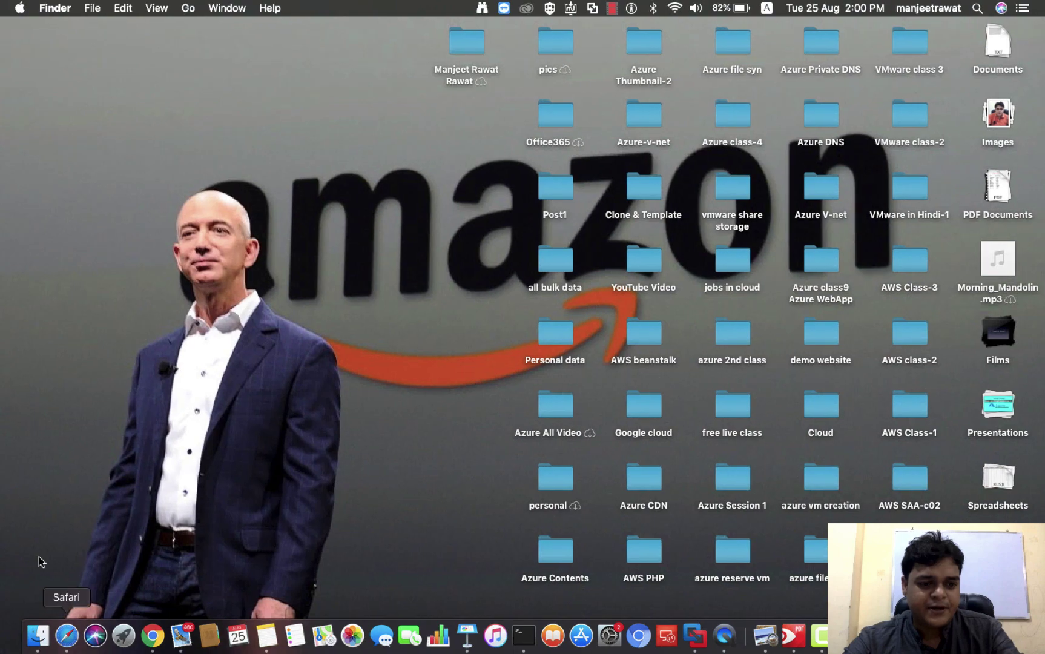
click(66, 635)
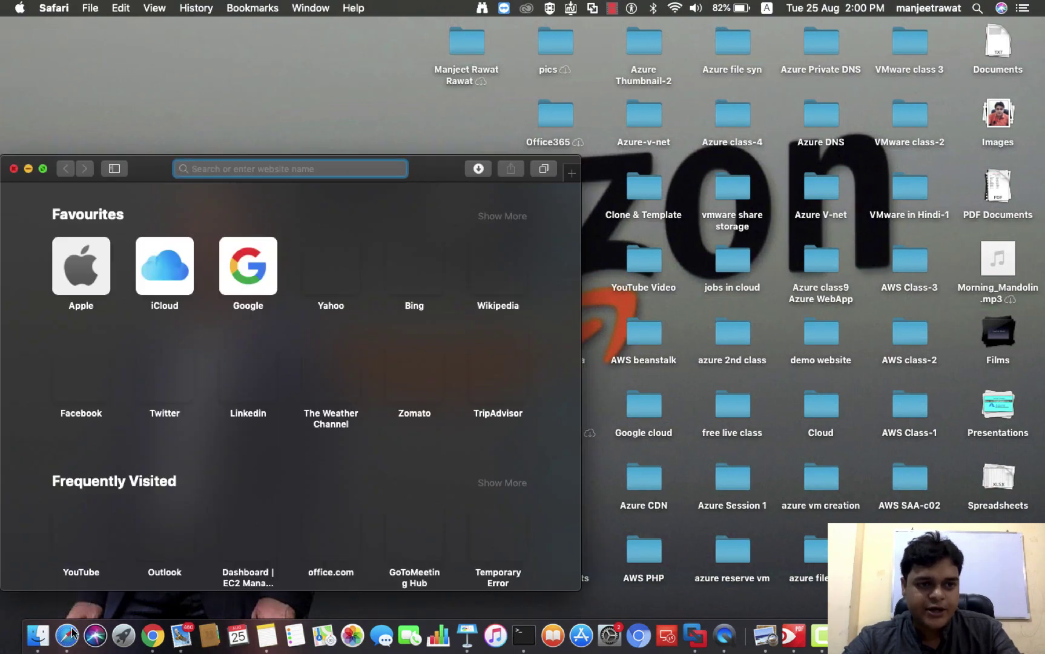
key(ctrl+super+f)
click(331, 14)
text(1)
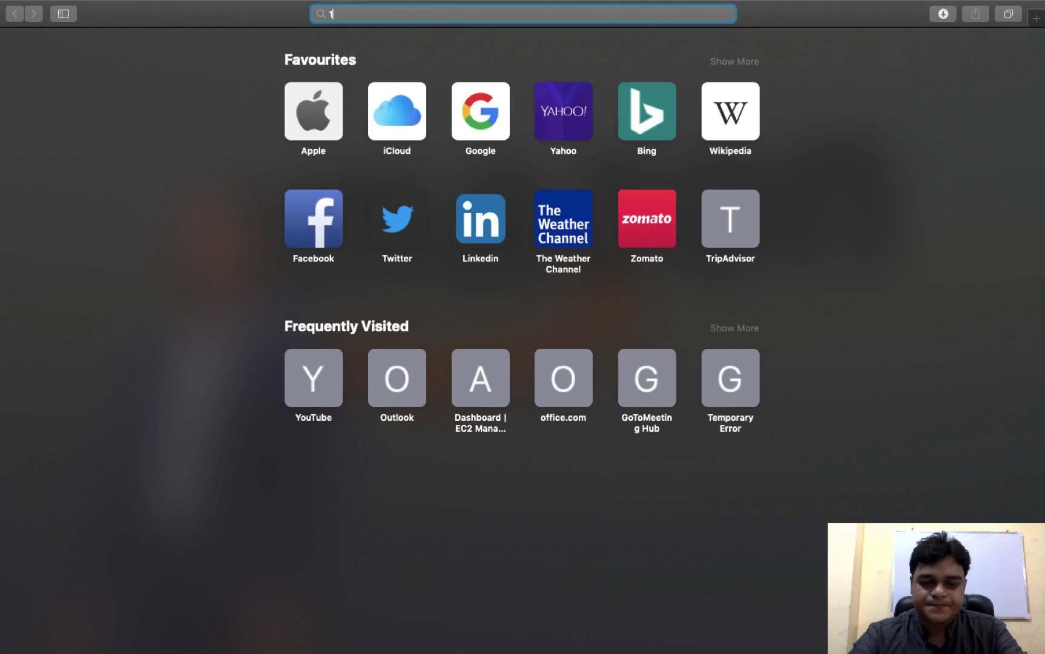
text(92.168.0.112)
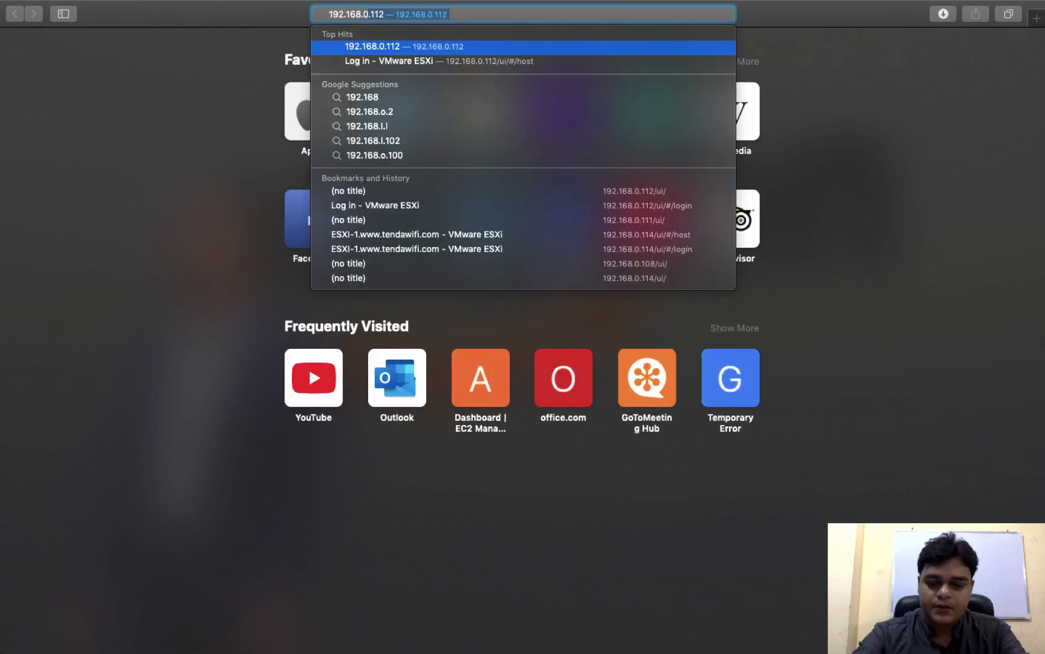
key(Return)
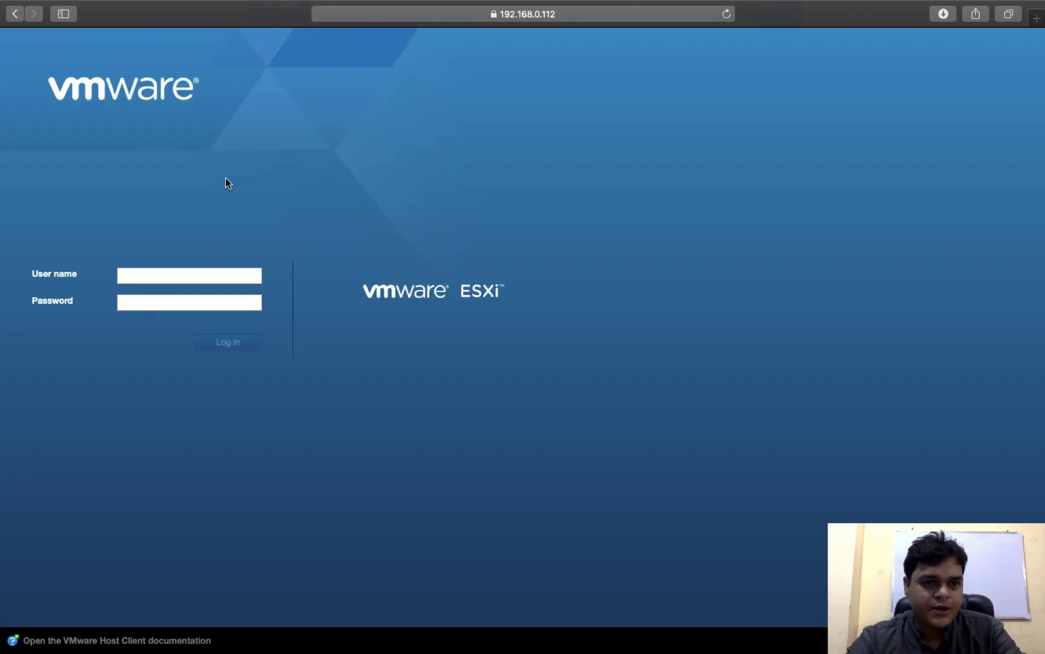
Log in to the ESXi host as root with the account password, without saving the password in the browser.
text(root)
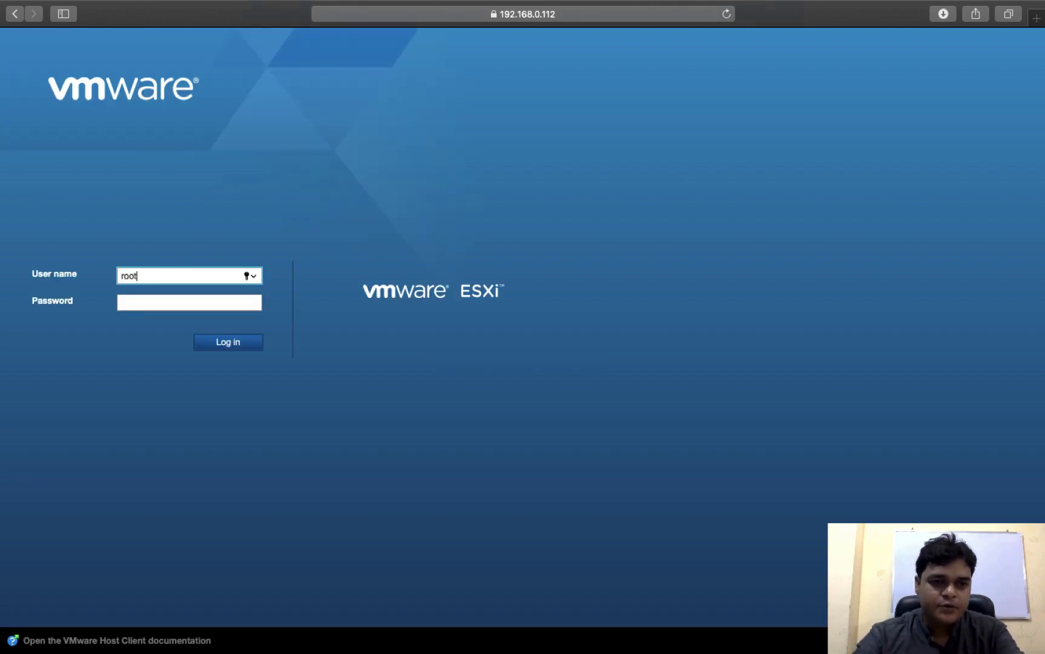
click(181, 302)
text(•)
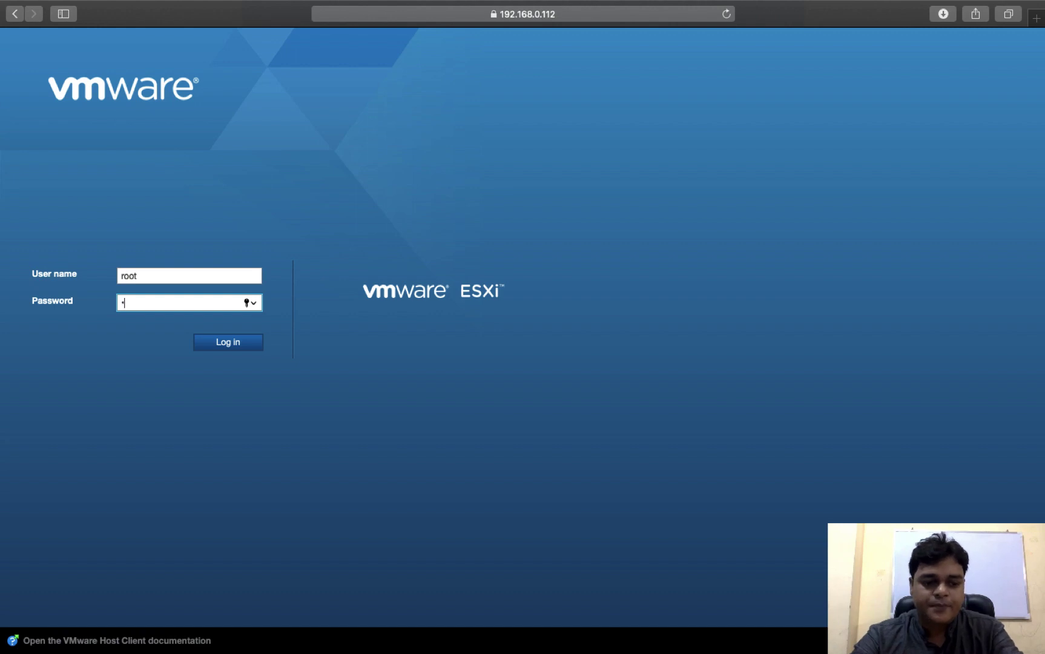
text(•••••)
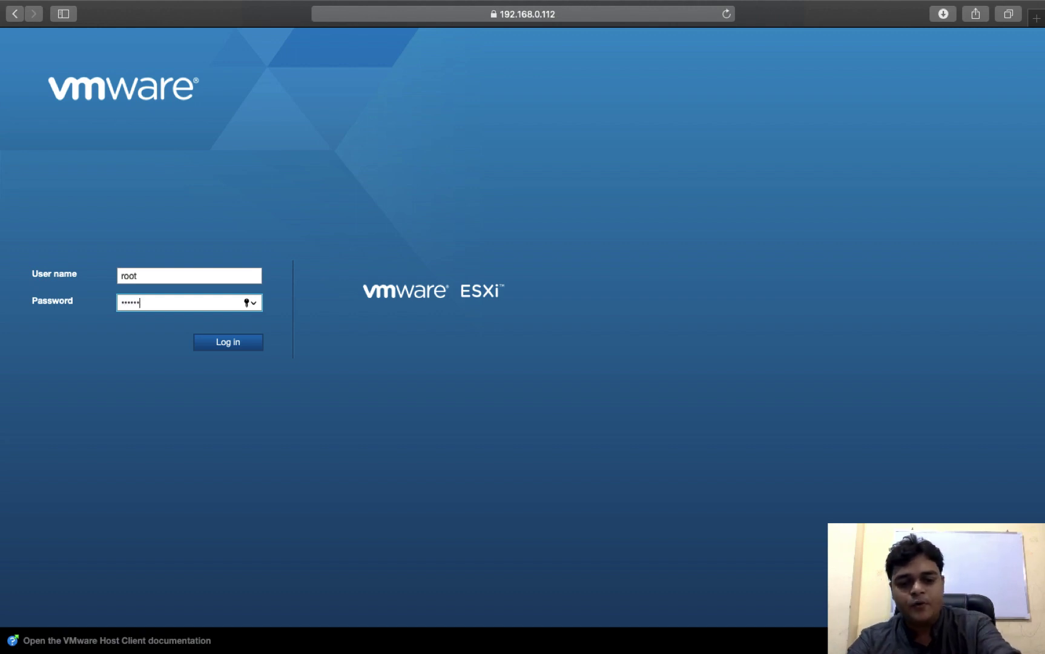
text(••)
key(Return)
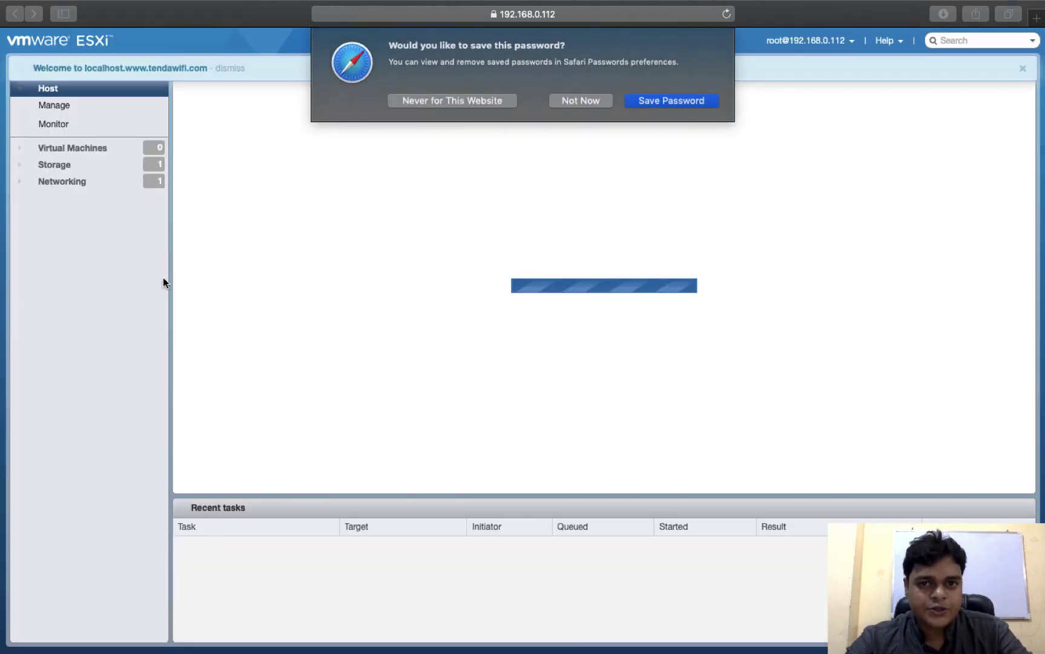
click(581, 101)
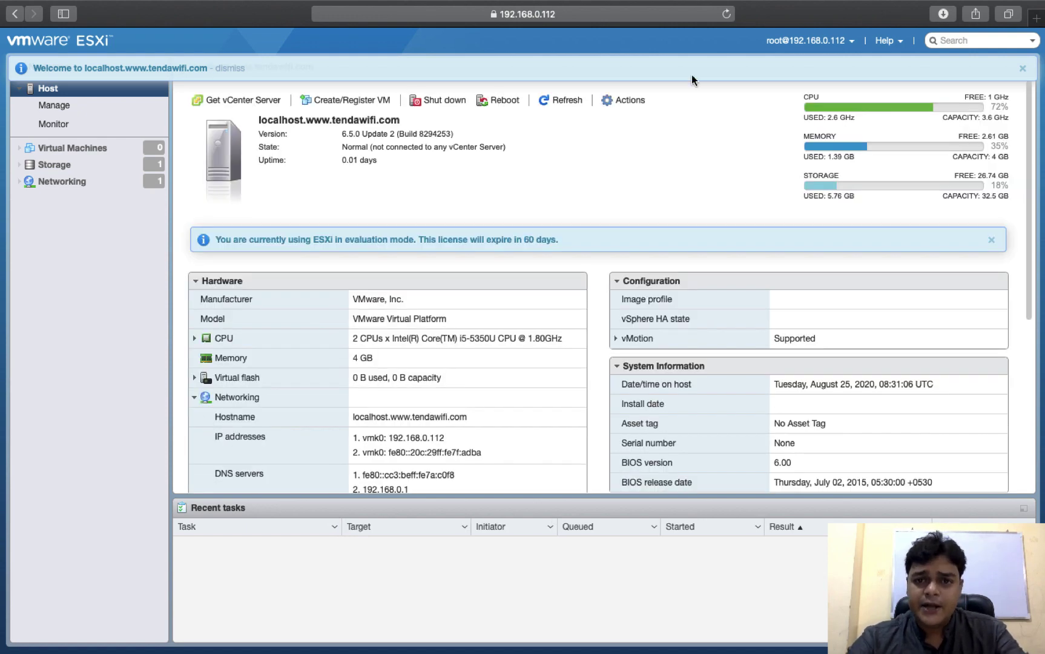
Dismiss the welcome and evaluation mode notices on the host page, and close the Safari window to return to Chrome.
click(1022, 70)
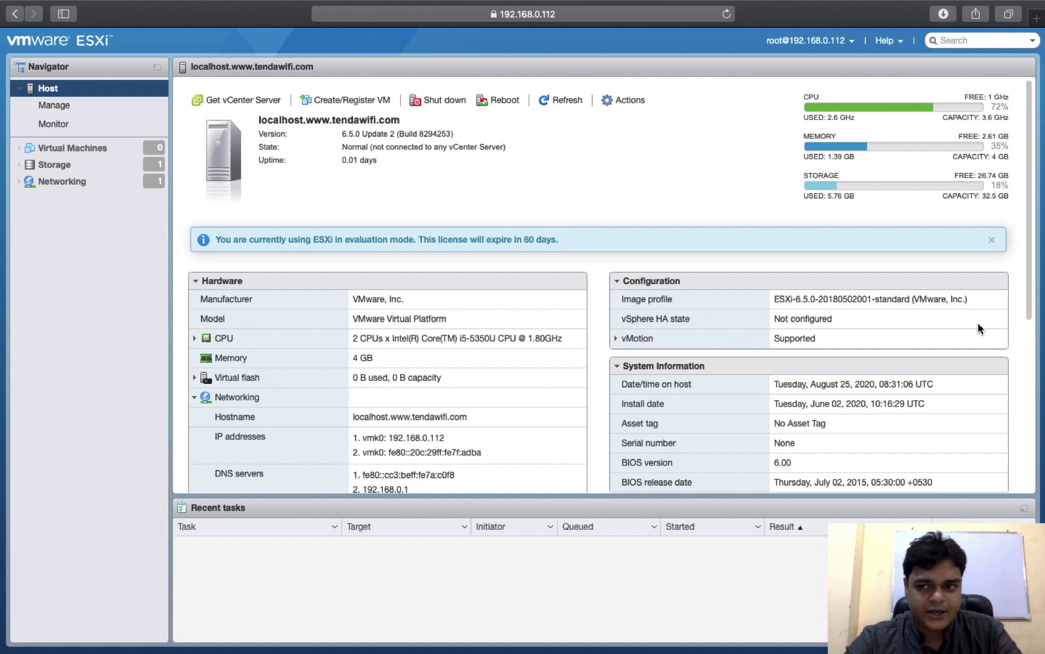
click(991, 242)
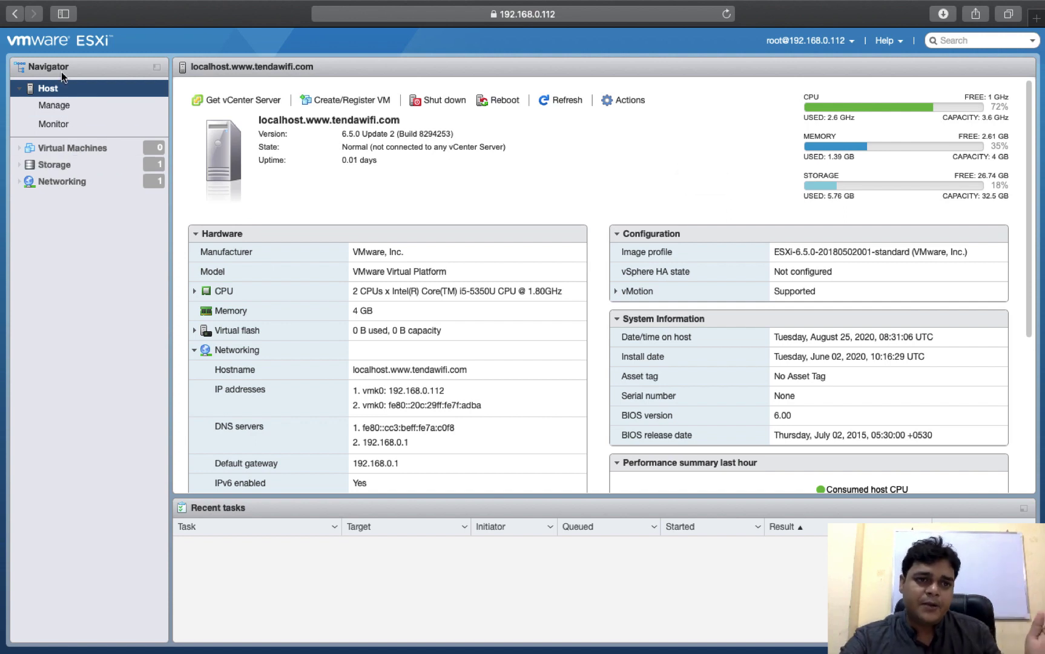
click(55, 105)
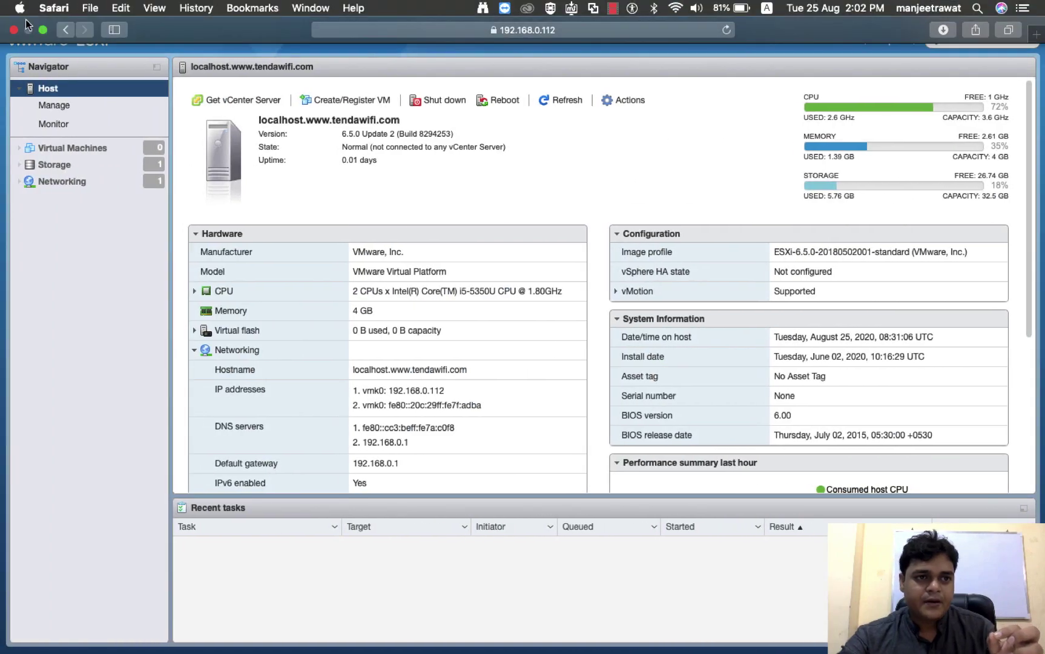
click(14, 31)
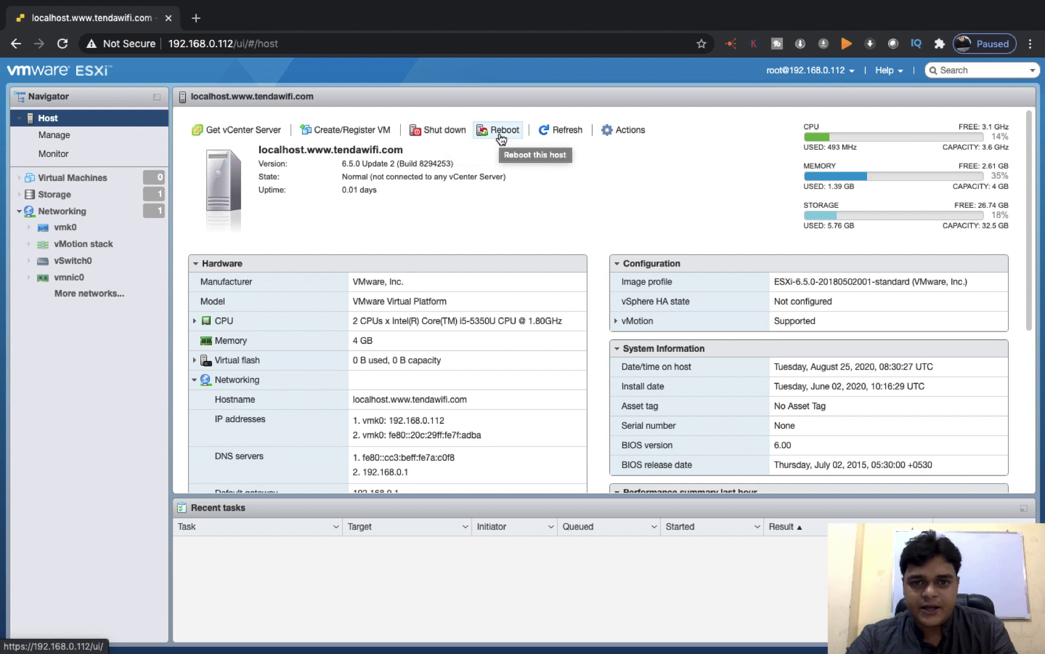
Review the actions available for the ESXi host, such as services, maintenance mode, lockdown mode and permissions.
click(630, 137)
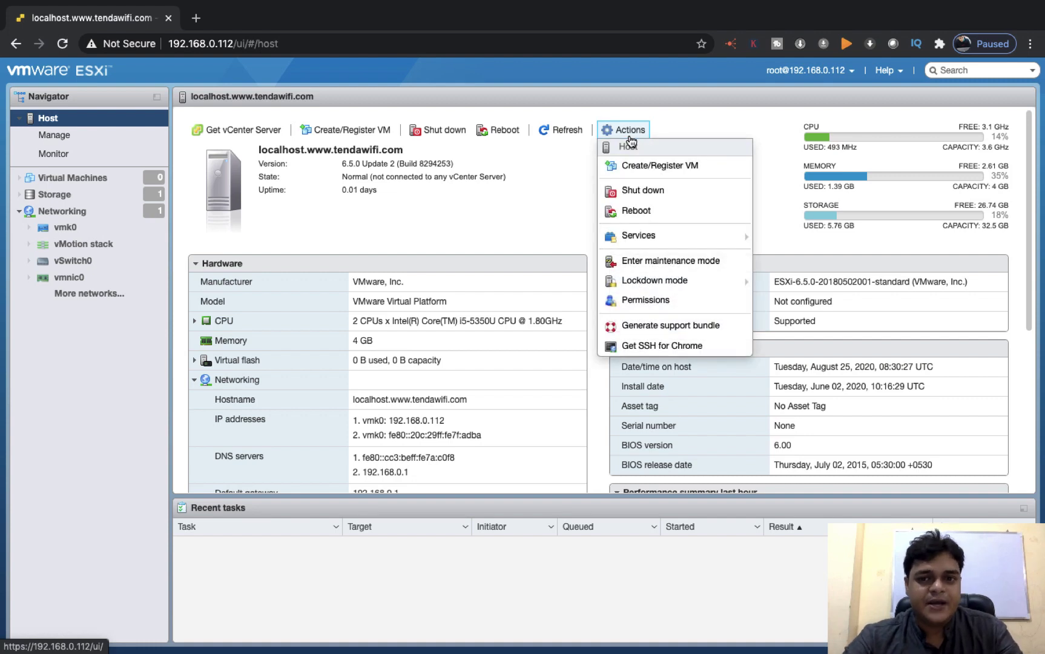
mouse_move(652, 286)
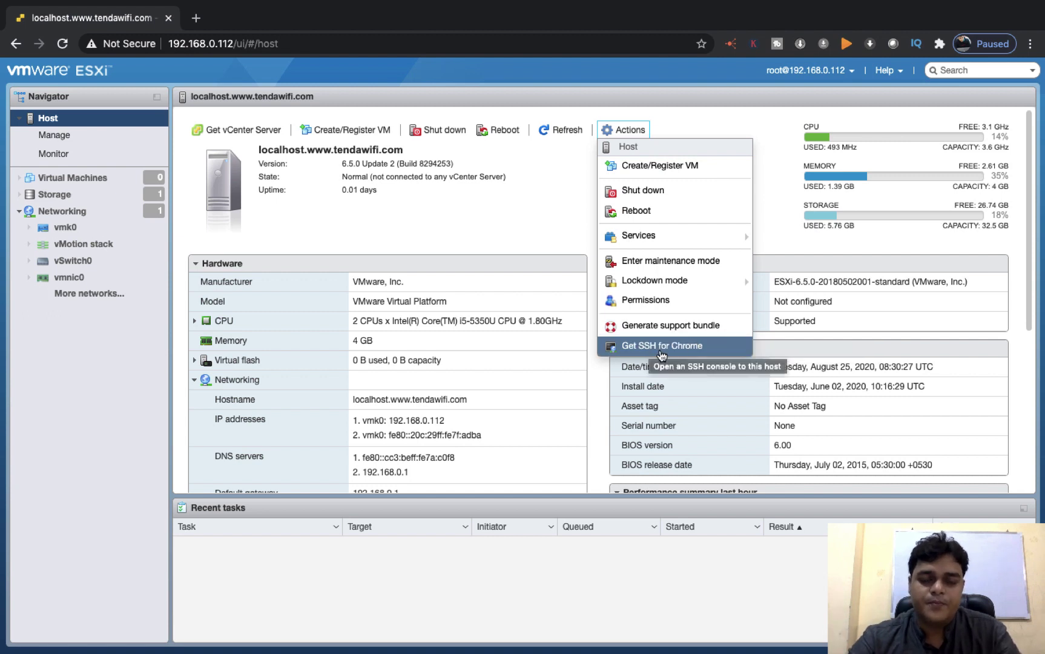
click(679, 130)
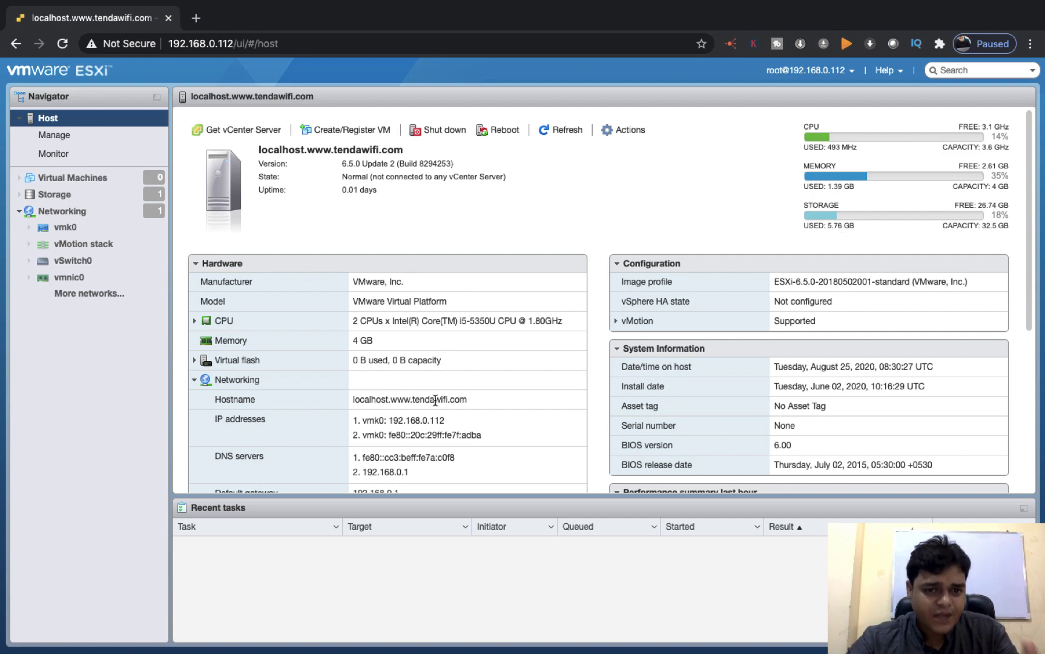
Examine the host's hardware, networking, storage, system information and performance summary.
scroll(435, 400, down, 3)
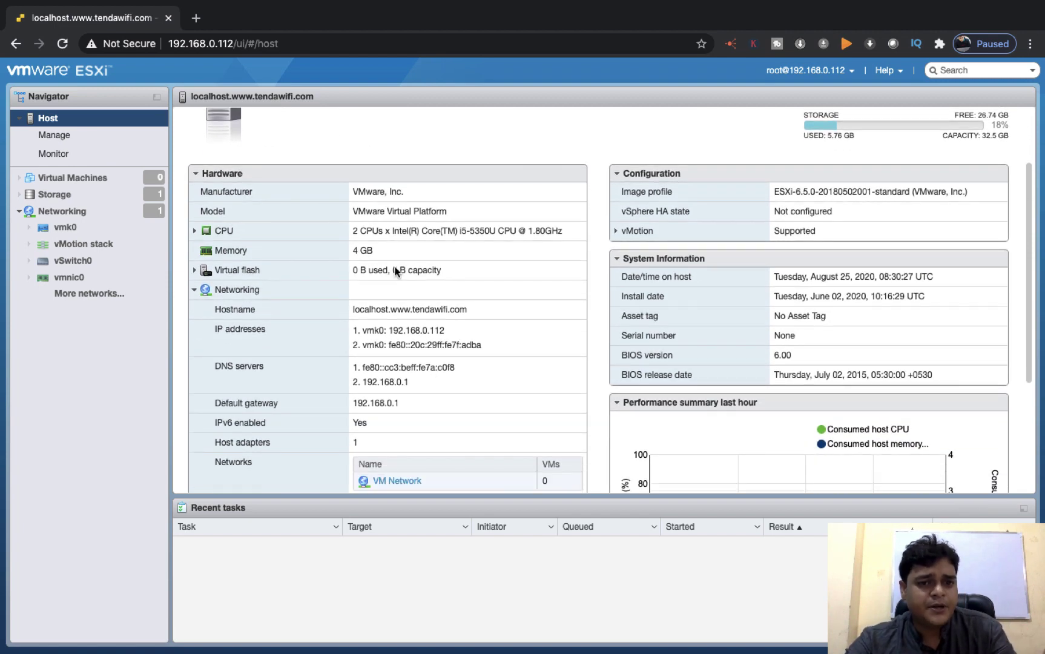
scroll(275, 202, up, 1)
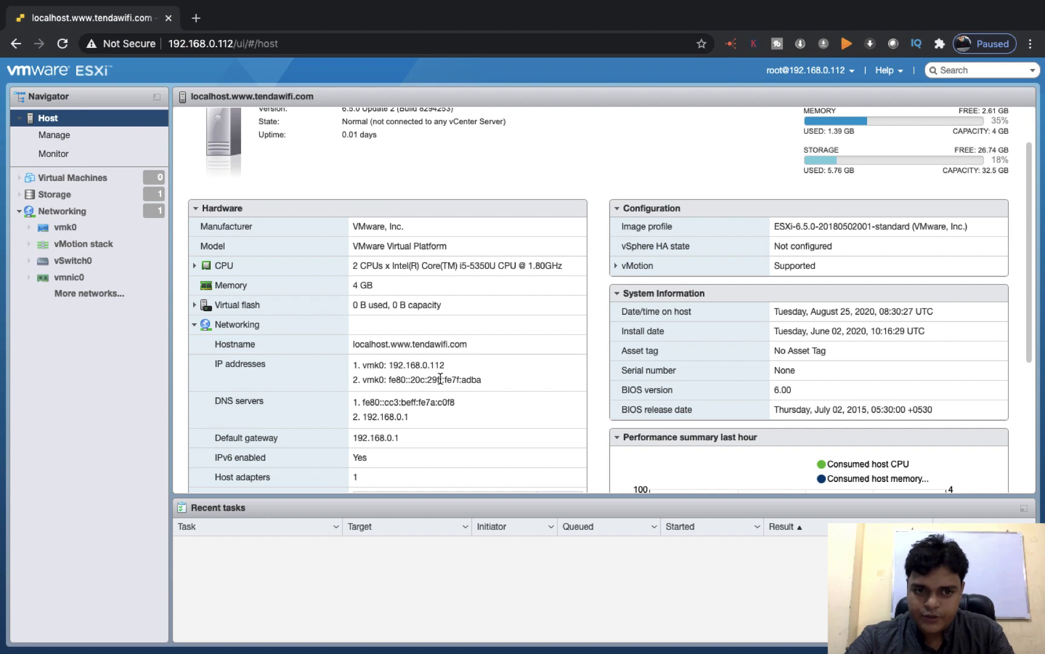
scroll(412, 411, down, 2)
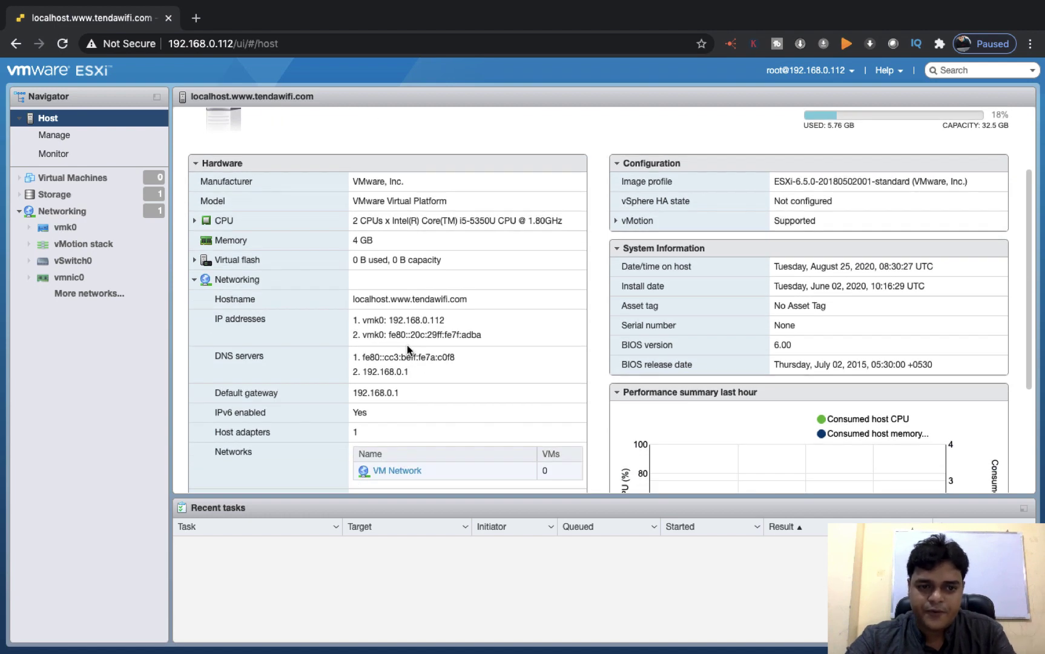
scroll(393, 386, down, 5)
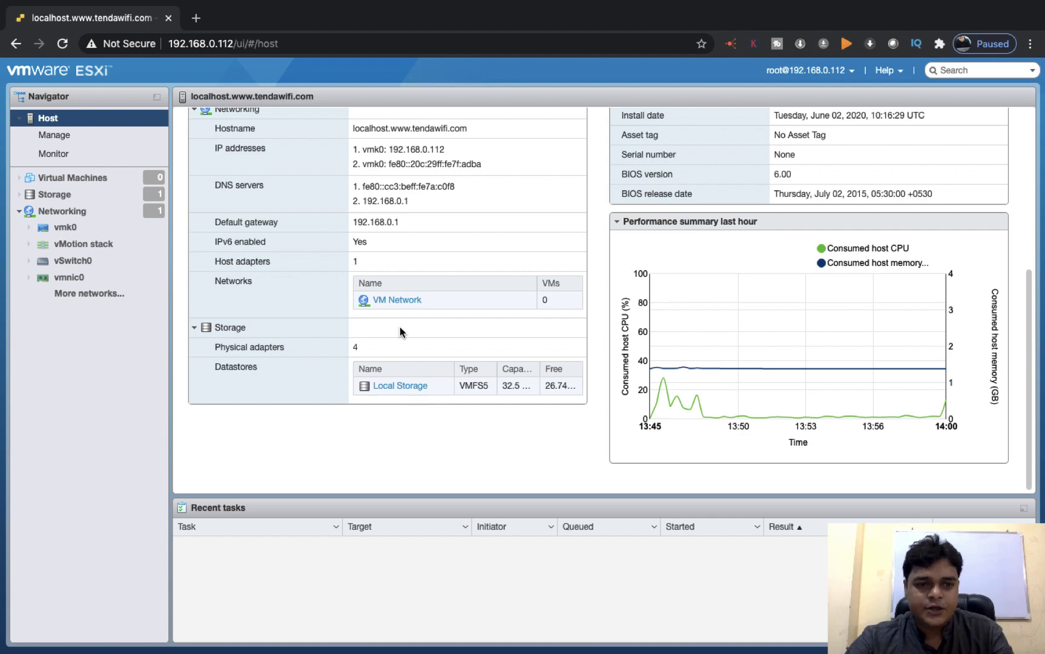
scroll(399, 326, up, 2)
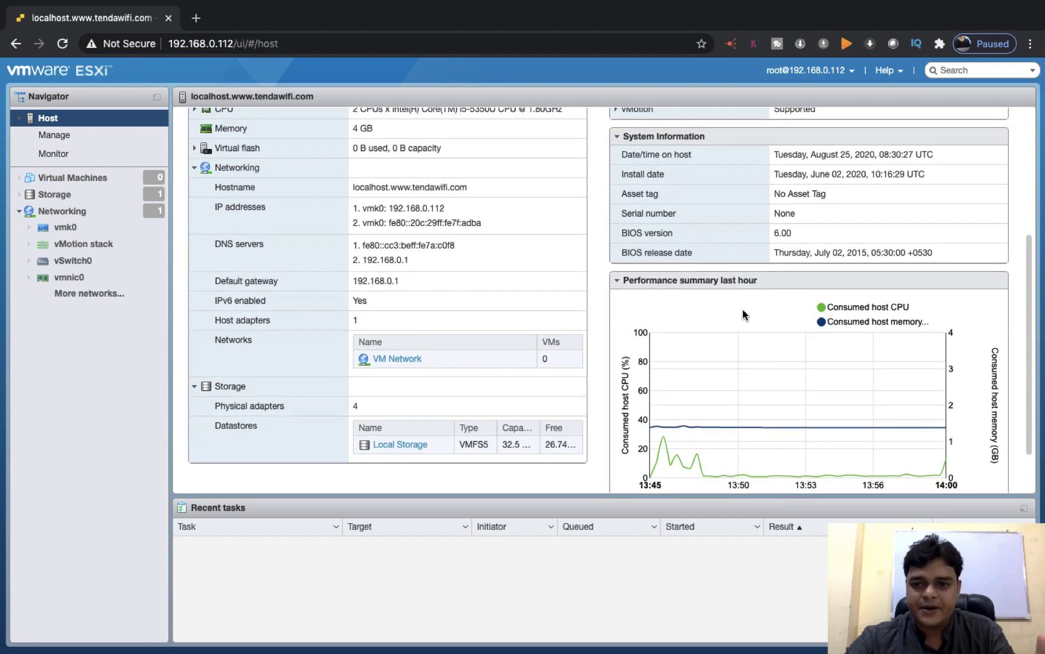
scroll(742, 309, up, 6)
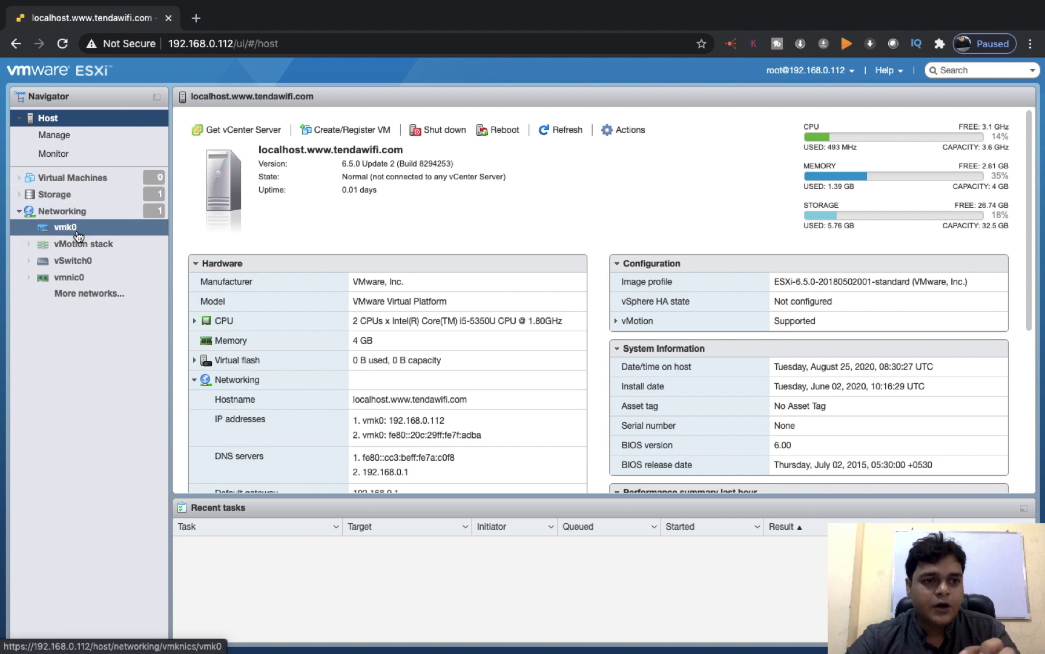
Collapse the Networking branch of the host inventory and open the virtual machines list.
click(18, 211)
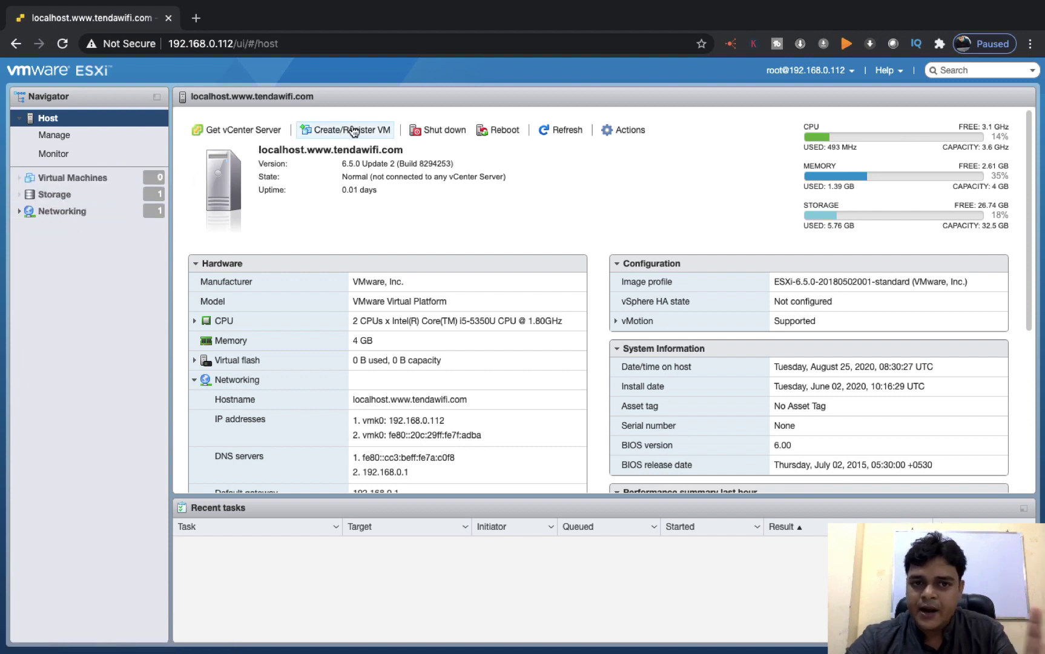
click(91, 181)
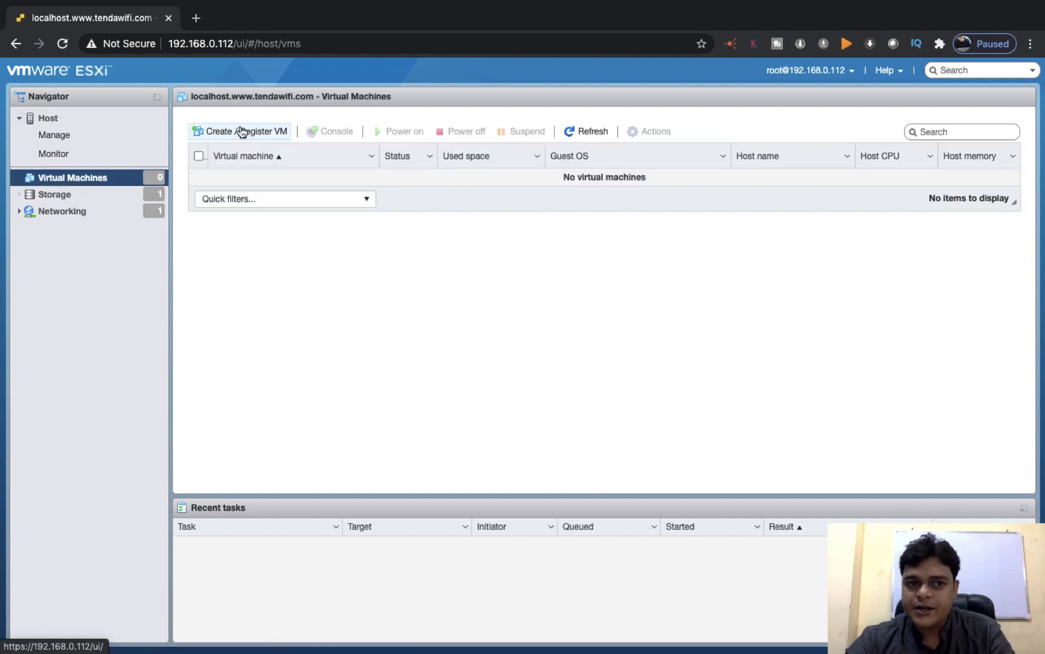
Start the new virtual machine wizard from the host page and select registering an existing virtual machine as the creation type.
right_click(71, 178)
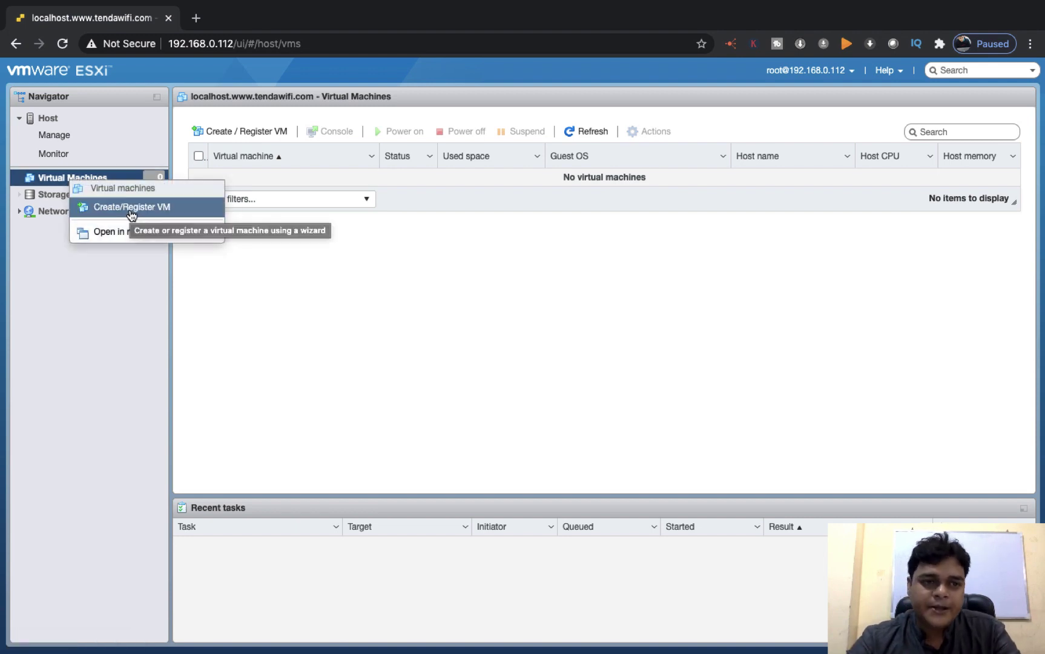
click(69, 124)
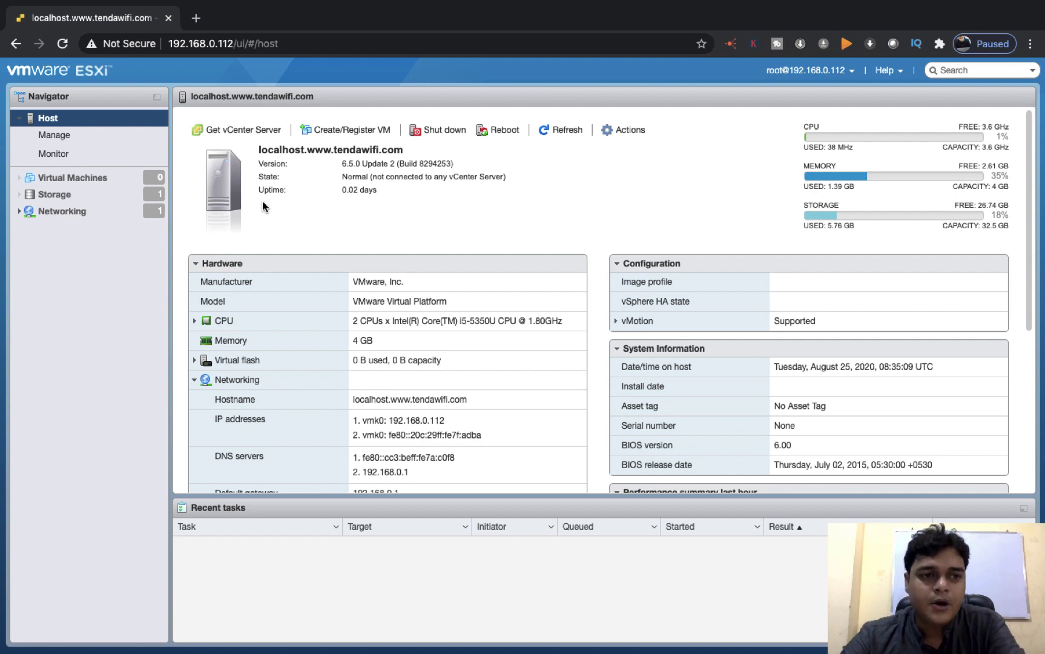
click(357, 133)
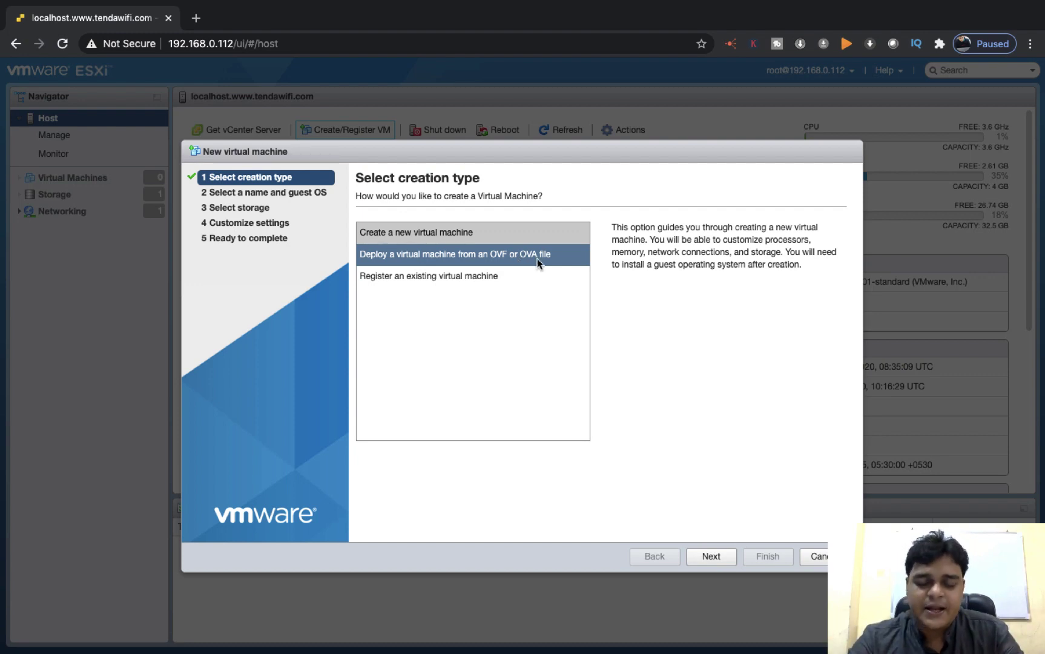
click(451, 276)
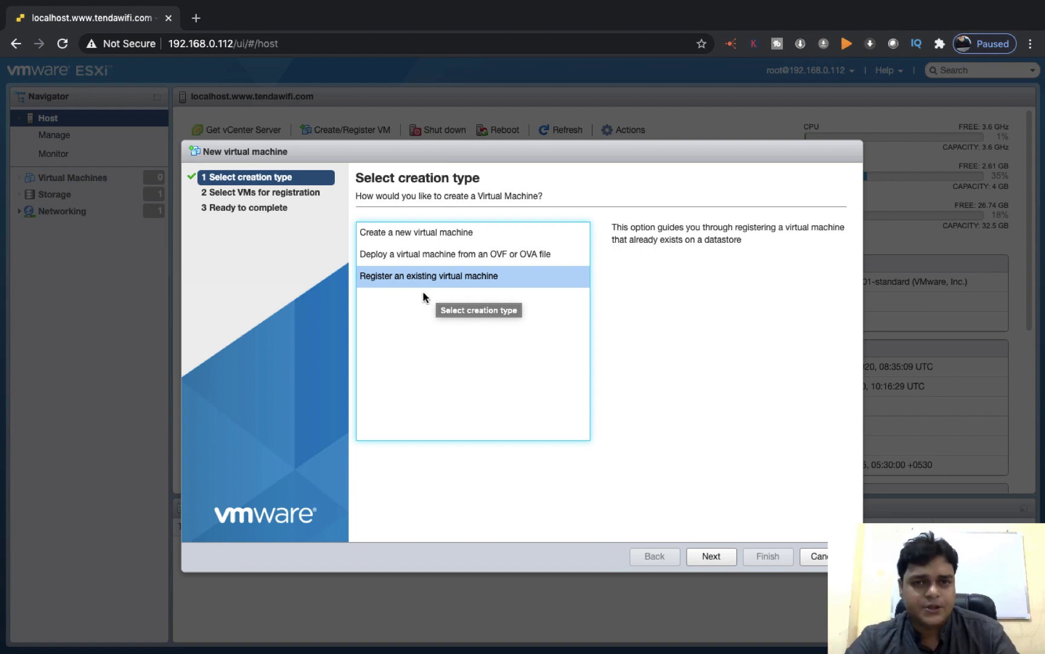
Switch to Paint S, create a new blank image and enlarge its window to full screen.
key(ctrl+Left)
key(super+space)
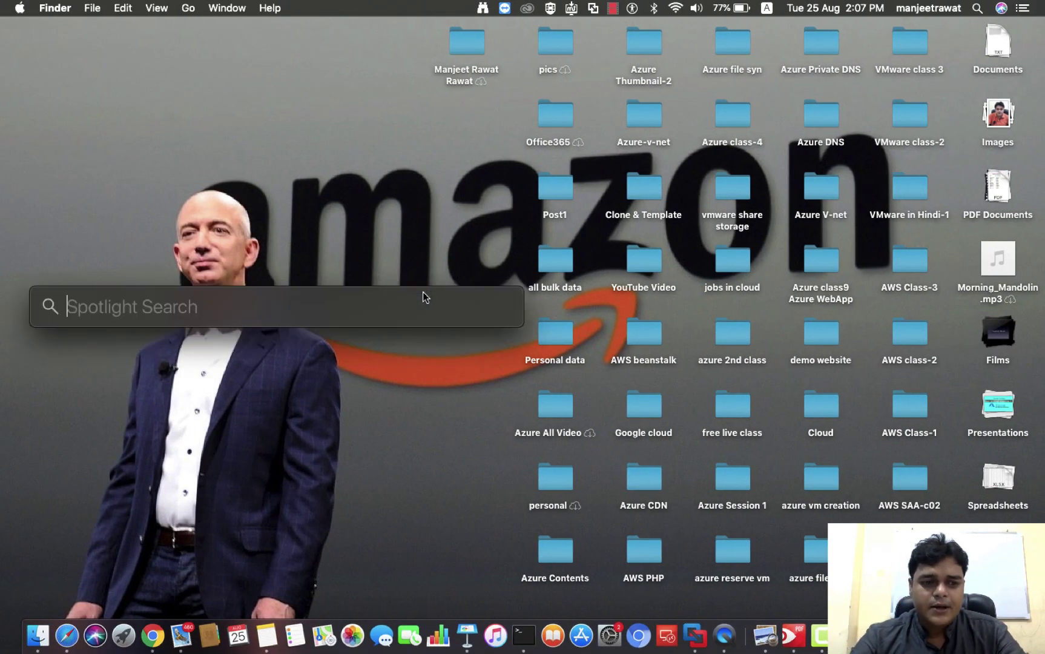
text(paint)
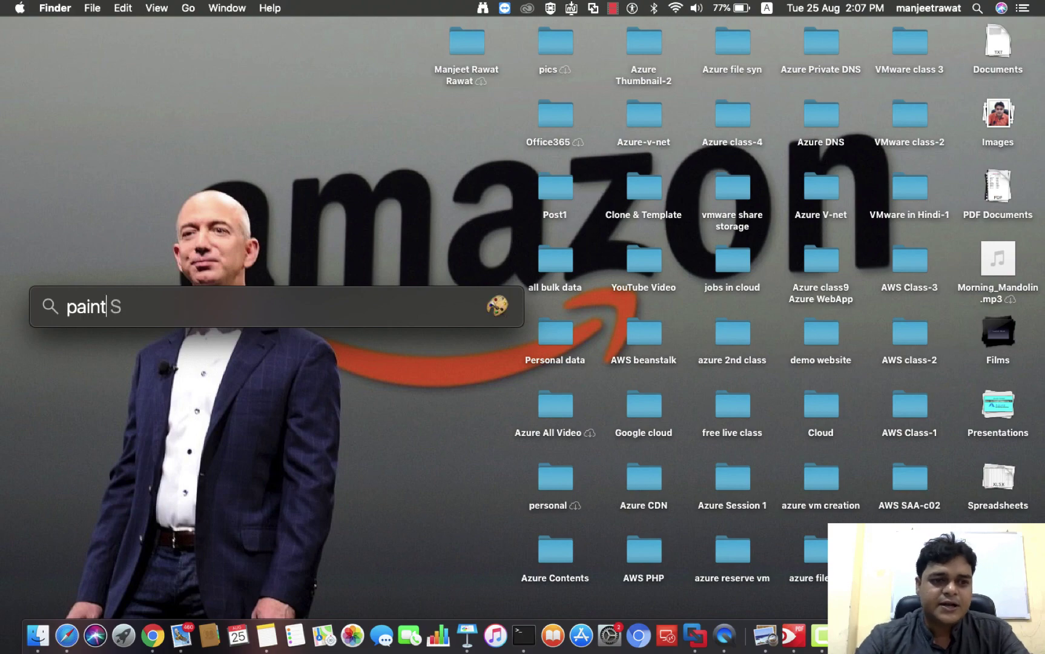
key(Return)
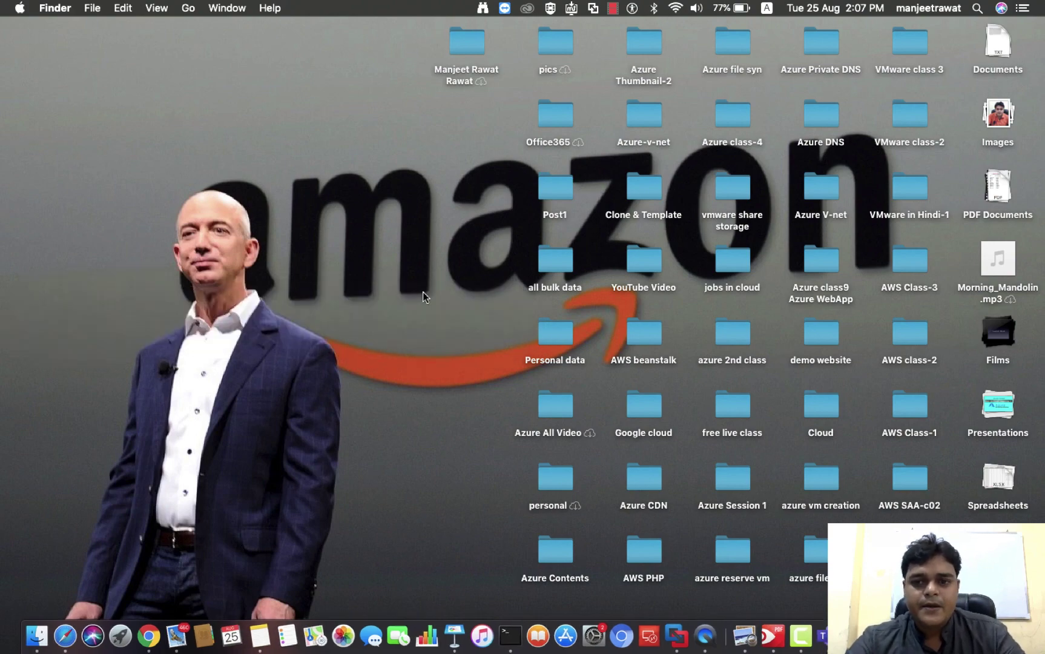
key(ctrl+Right)
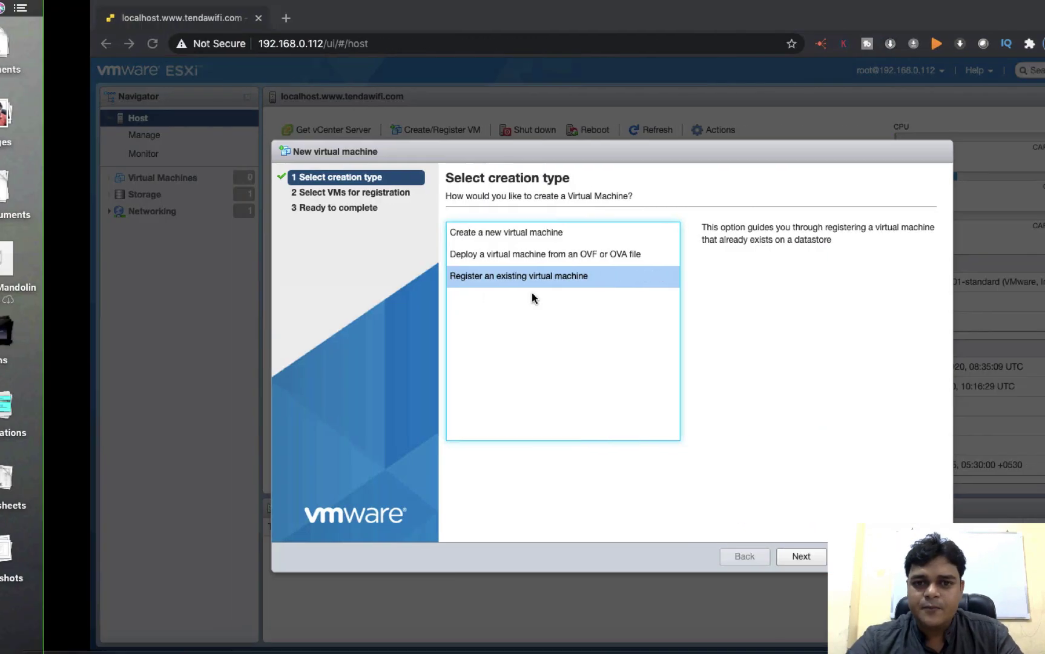
key(ctrl+Left)
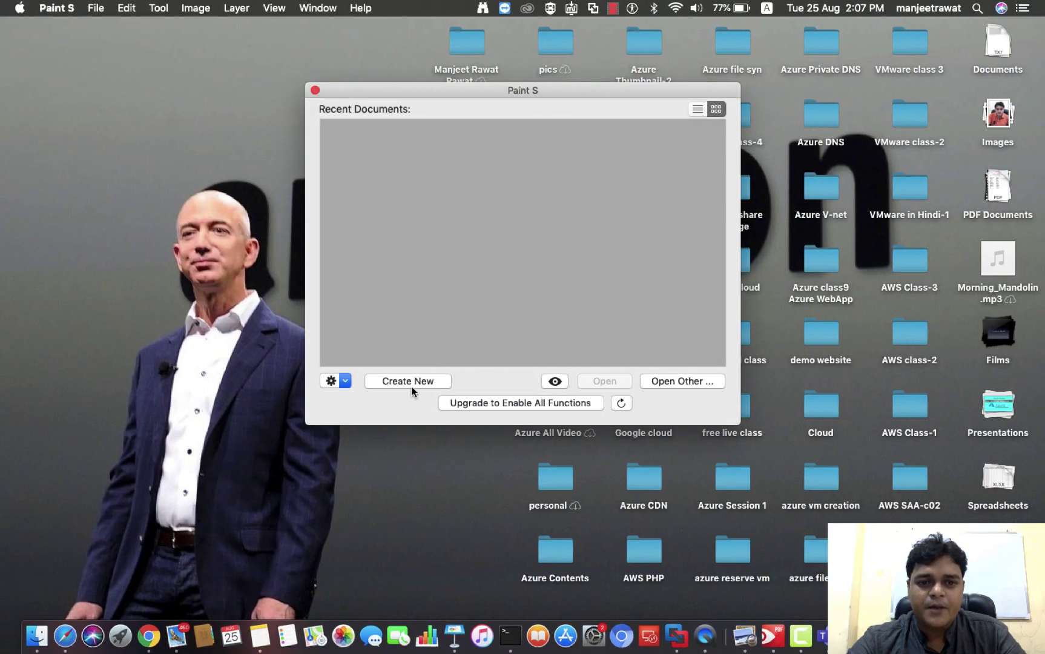
click(412, 383)
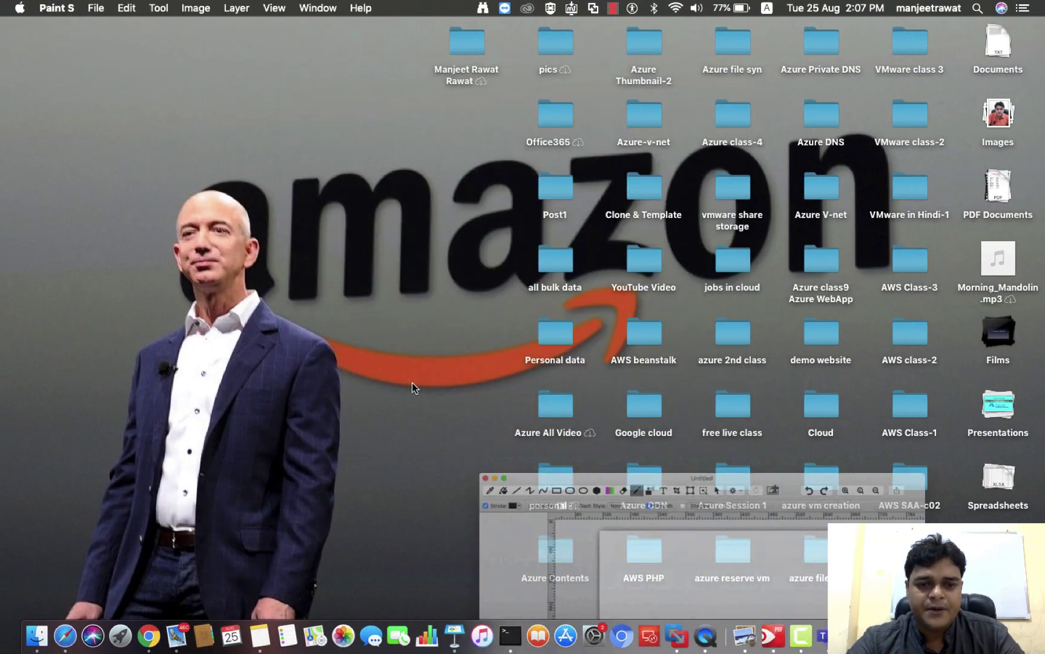
click(815, 536)
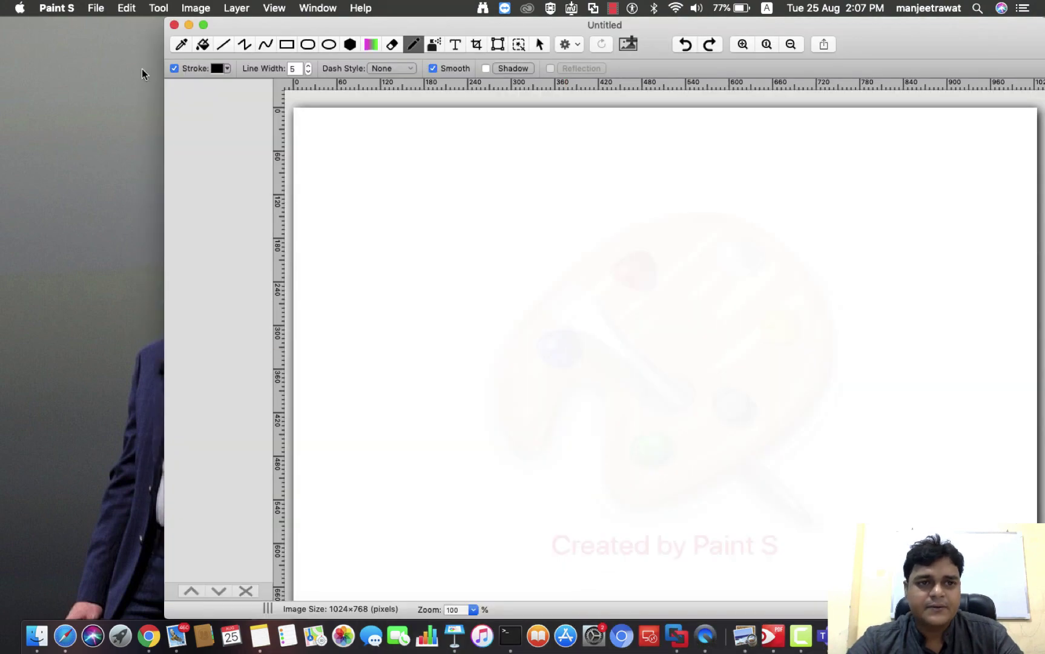
click(203, 24)
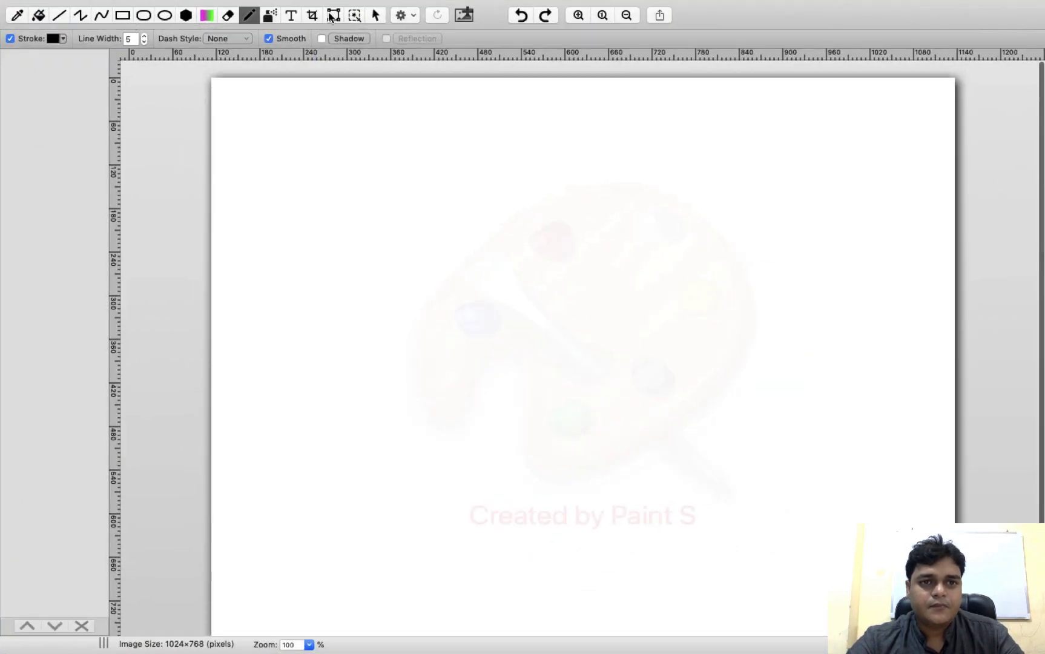
Draw two upright rectangles on opposite sides of the upper canvas and a wide rounded rectangle centred below them.
click(123, 16)
drag(257, 144, 356, 300)
drag(711, 152, 805, 307)
click(144, 45)
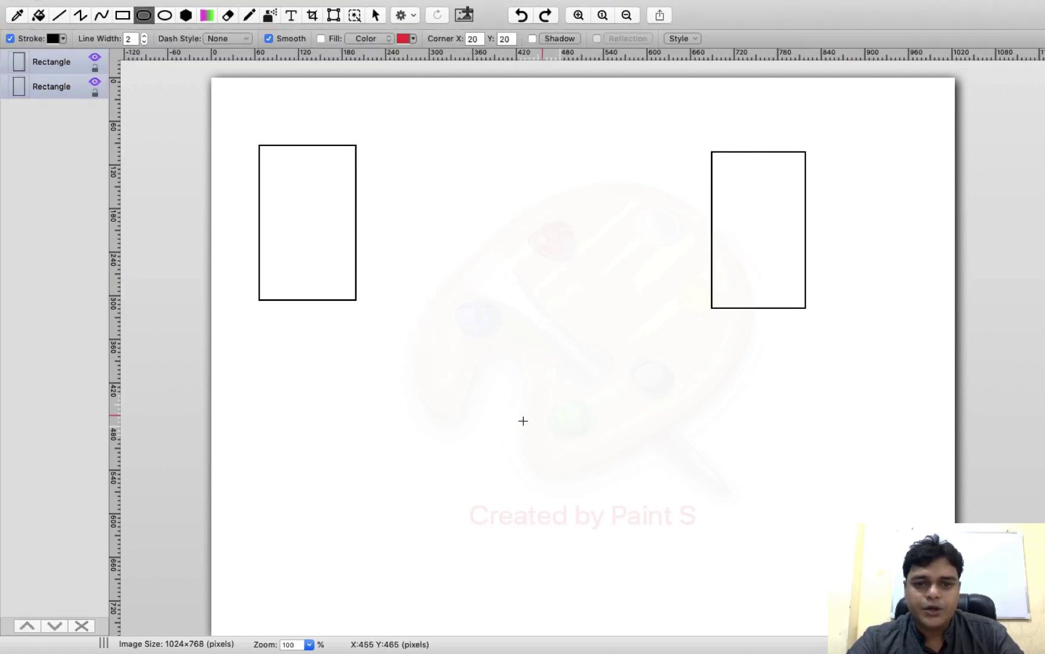
drag(461, 413, 705, 538)
drag(573, 496, 534, 501)
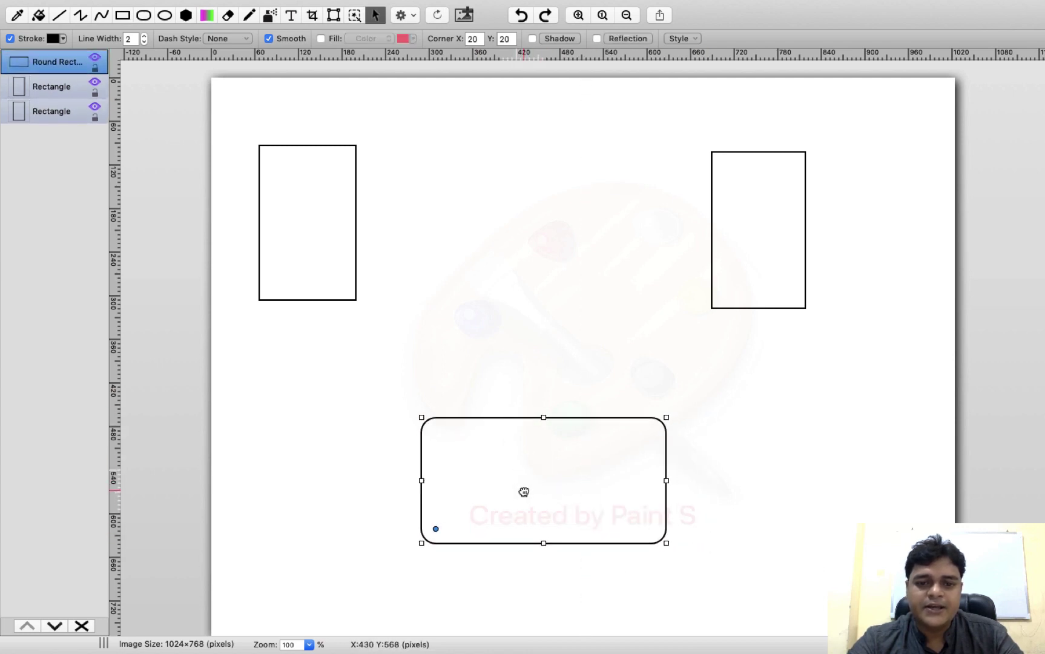
Label the two upright rectangles esxi-1 and esxi-2, and enlarge the esxi-1 text box to about 47 pixels high.
click(291, 15)
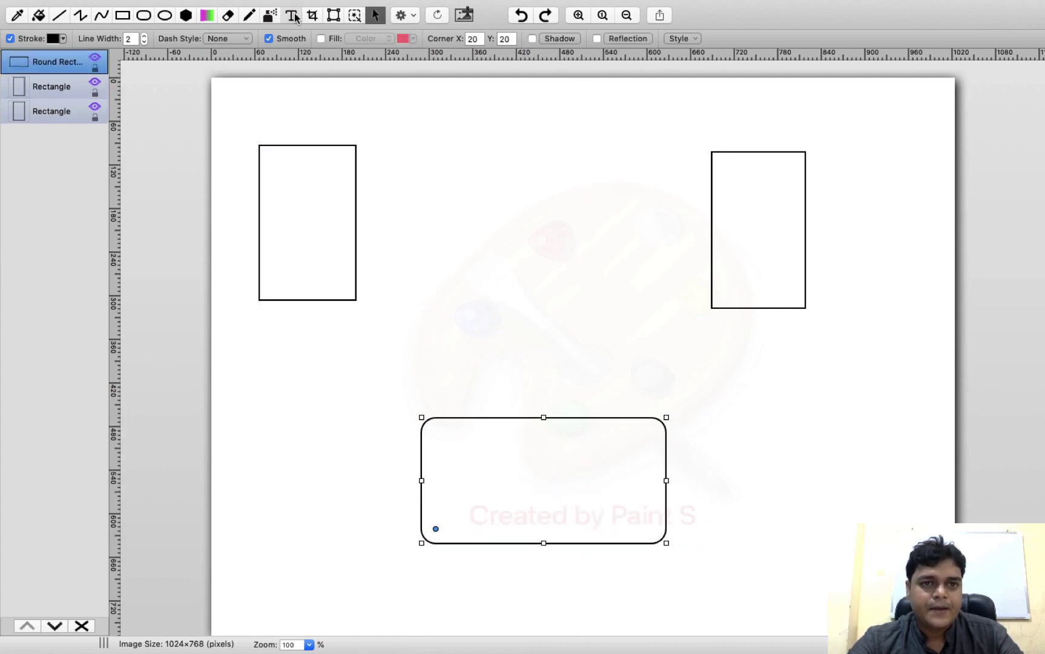
drag(255, 103, 396, 126)
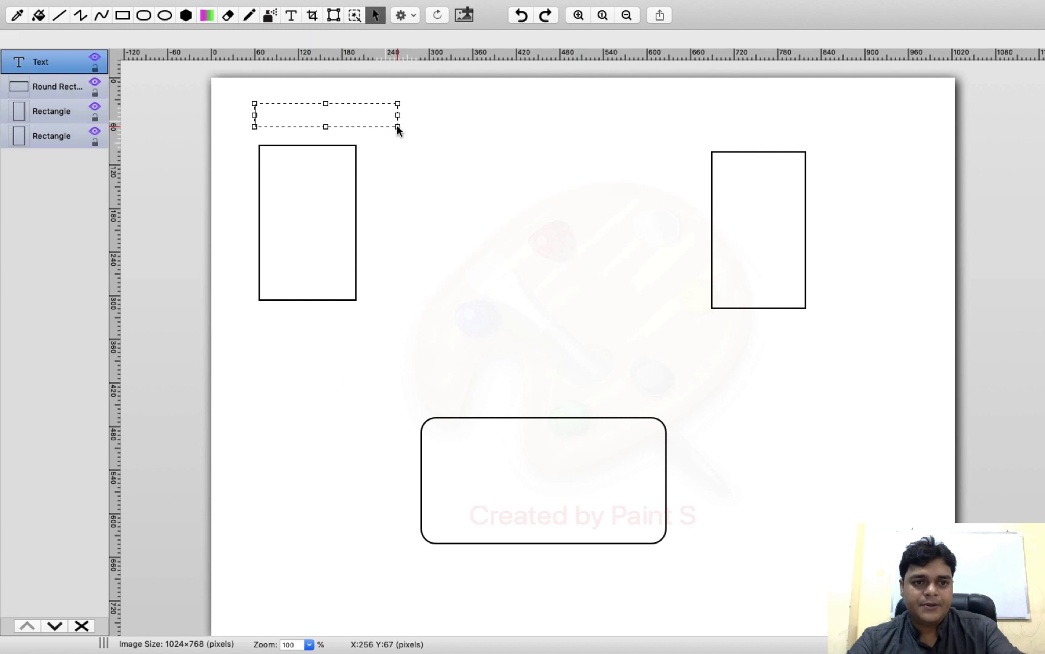
text(esxi-1)
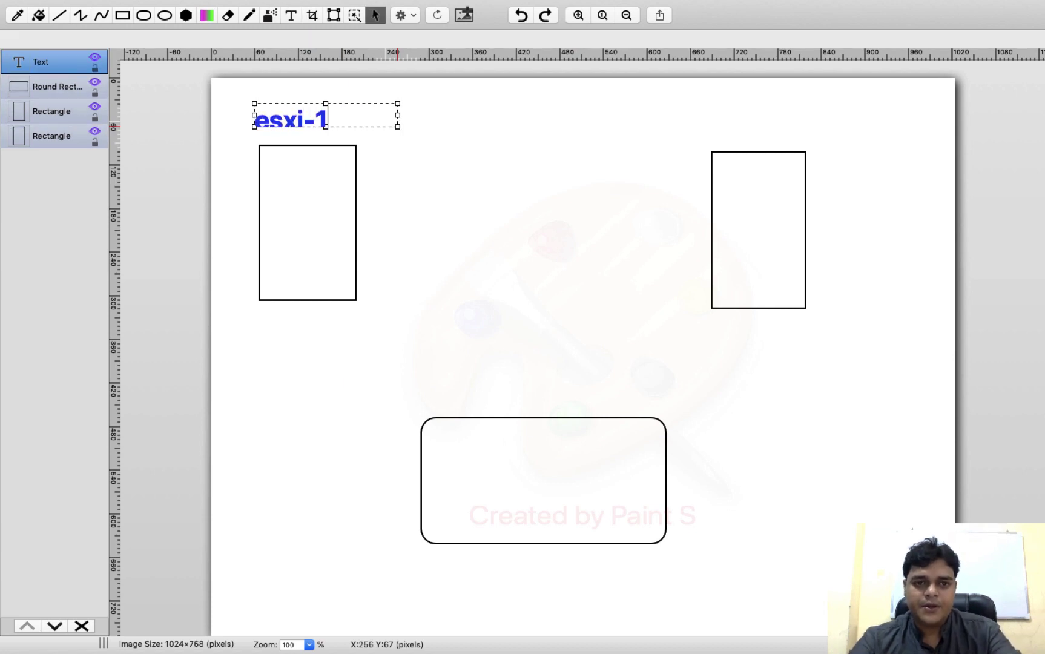
drag(693, 87, 844, 139)
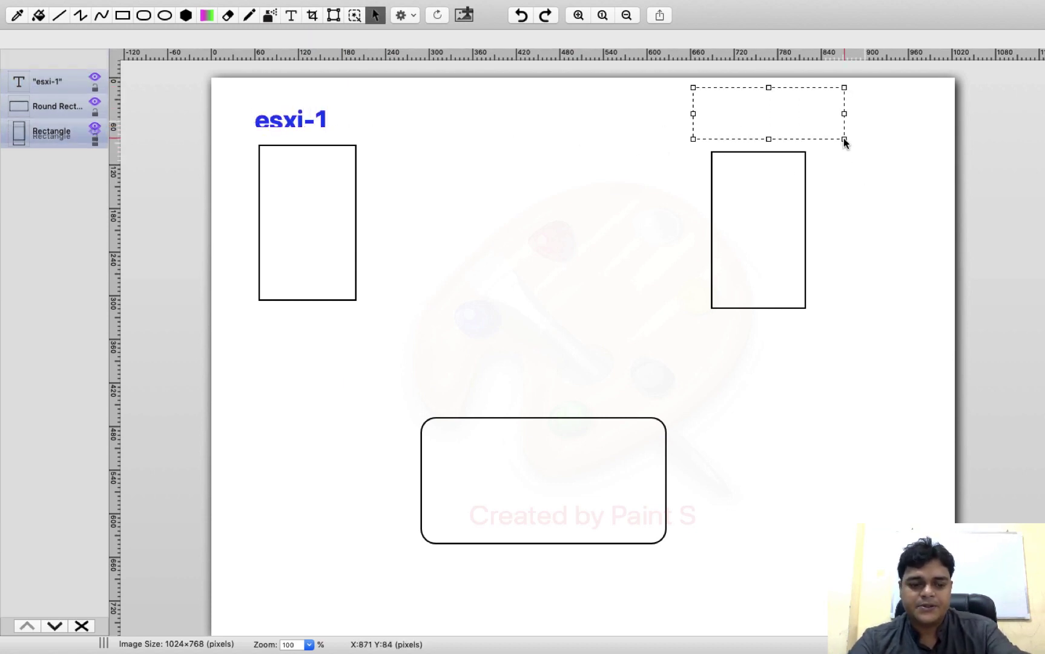
text(esxi-2)
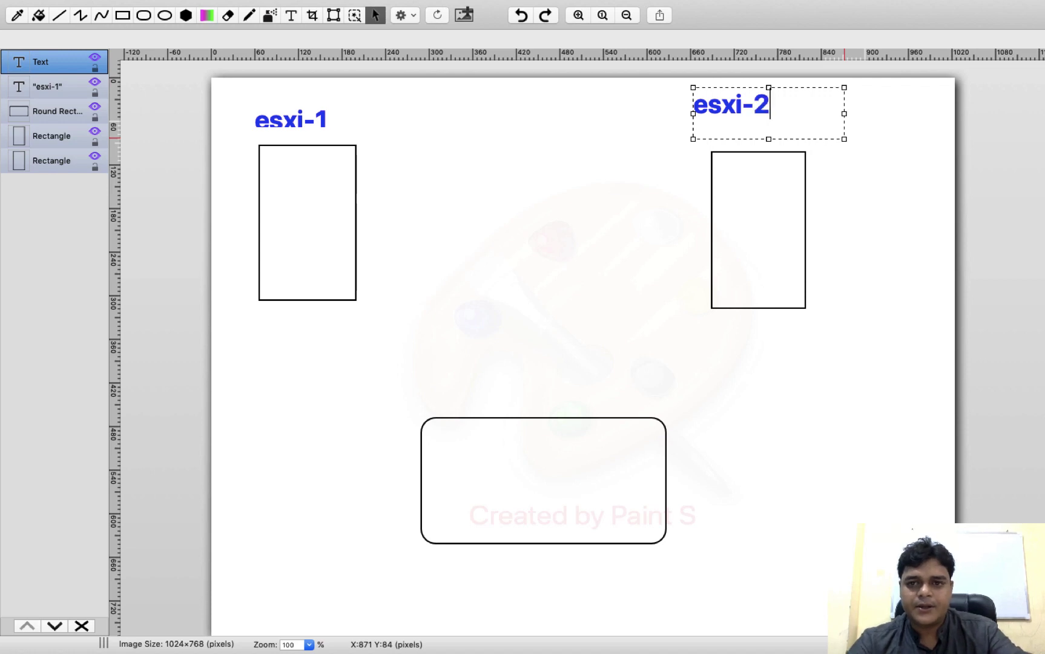
click(323, 117)
click(382, 237)
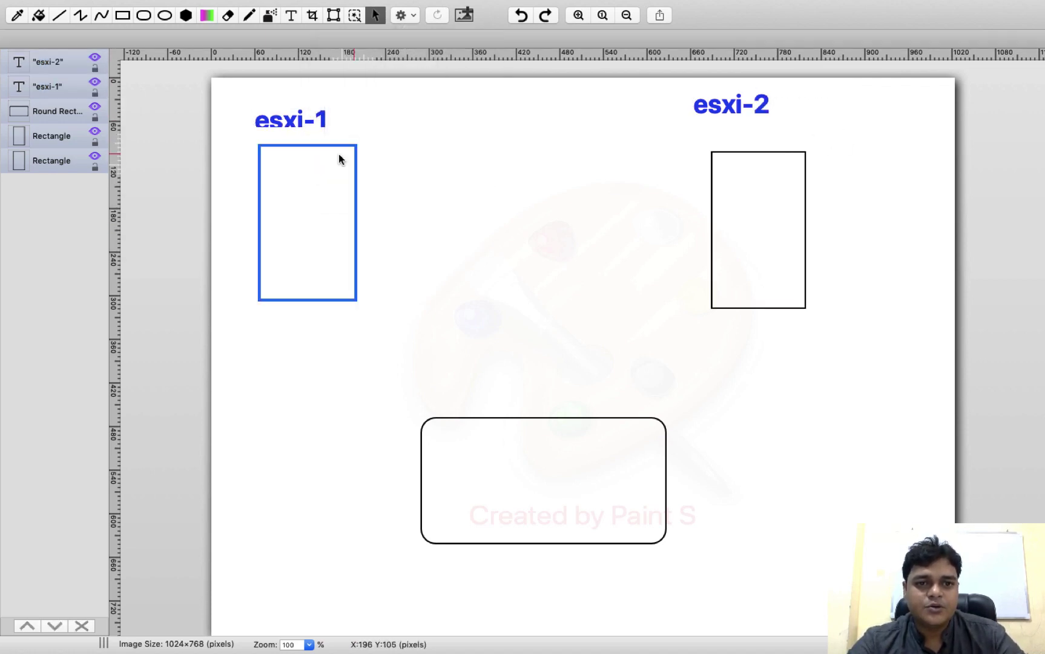
click(324, 125)
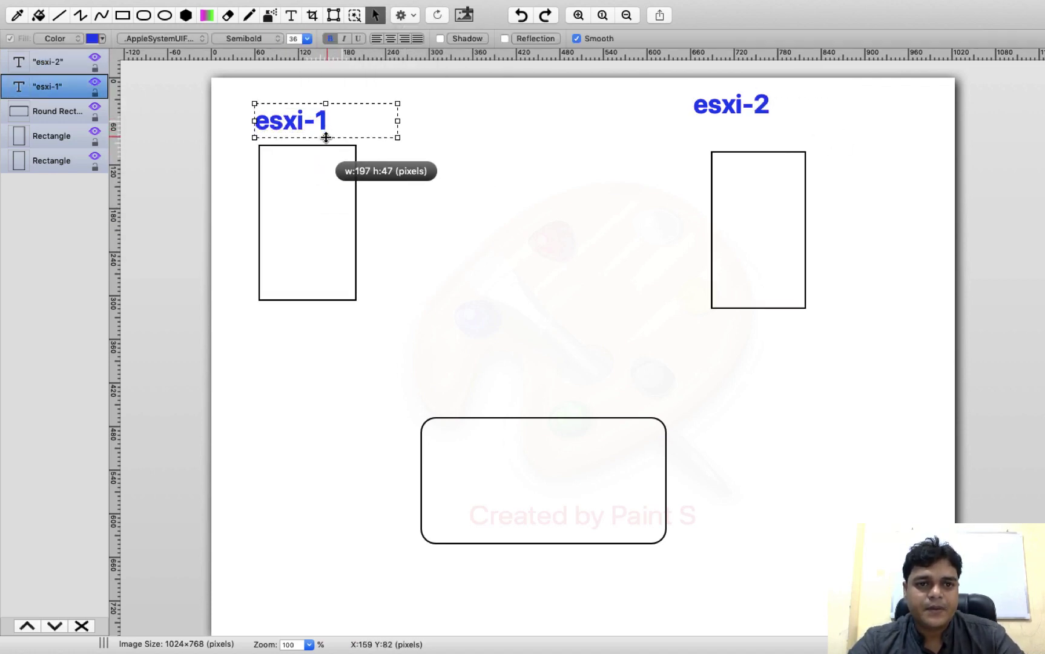
click(520, 176)
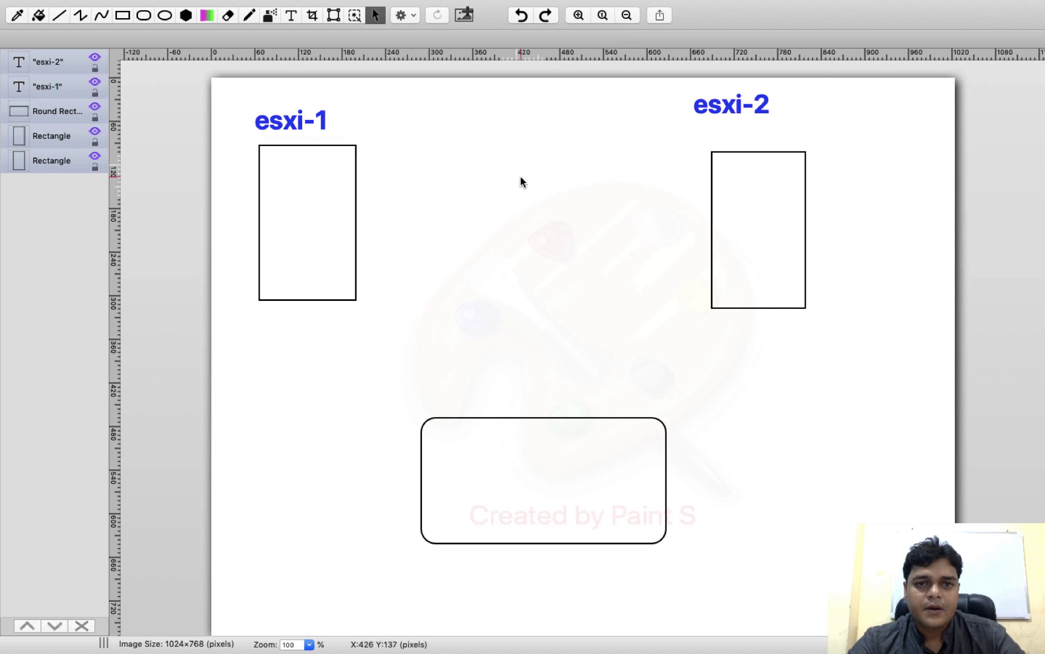
Draw a small monitor beside esxi-1, link it through esxi-1 to a sketched box in the rounded rectangle, and run a line from esxi-2.
click(122, 16)
mouse_move(396, 163)
mouse_down()
mouse_move(441, 191)
mouse_move(410, 192)
mouse_move(298, 250)
mouse_move(513, 474)
mouse_move(488, 472)
mouse_move(511, 458)
mouse_up()
click(249, 15)
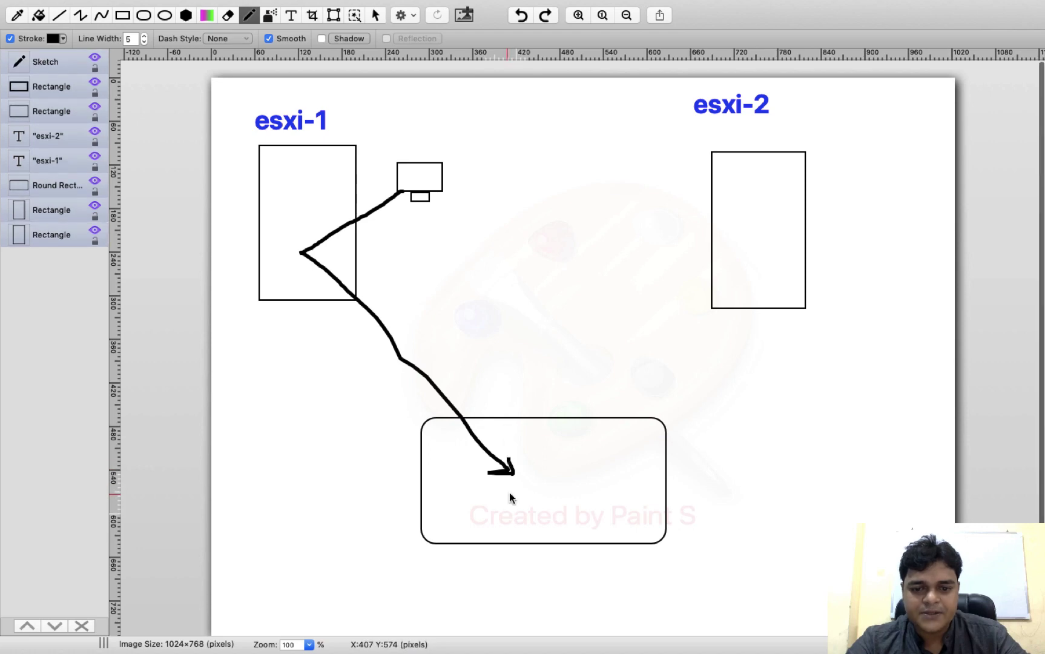
right_click(510, 494)
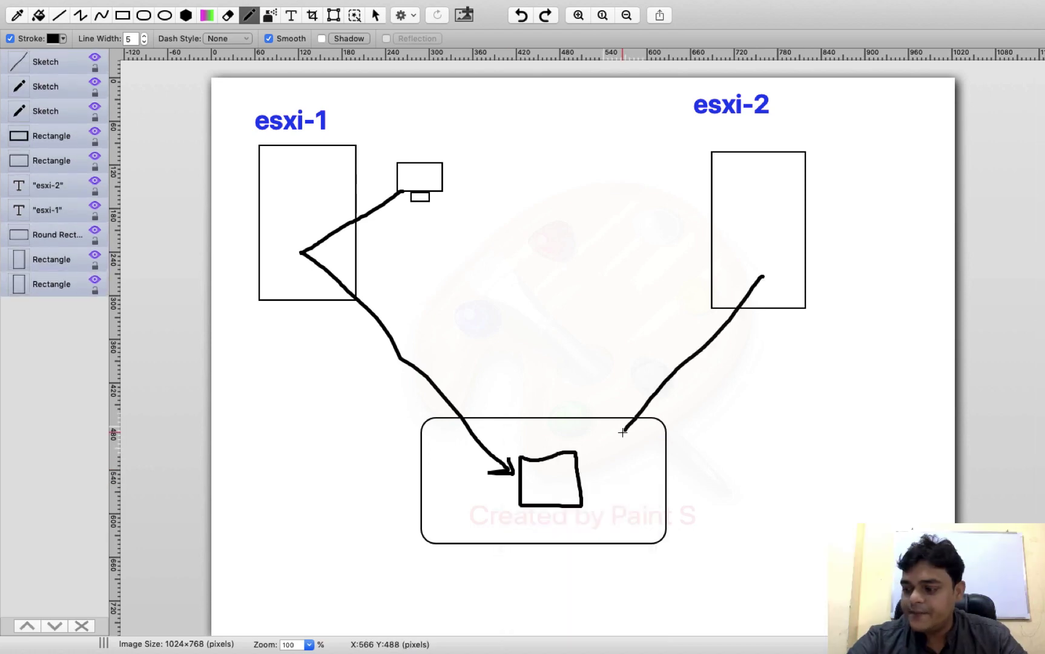
mouse_move(533, 478)
mouse_down()
mouse_move(558, 477)
mouse_move(532, 480)
mouse_move(552, 489)
mouse_up()
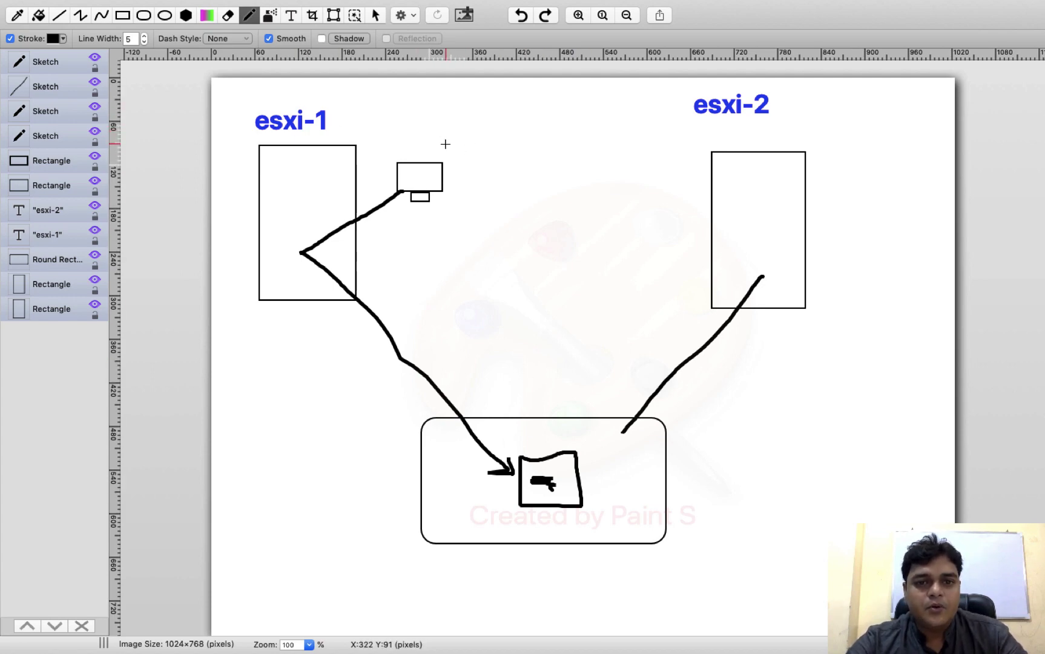
Sketch a dashed arc from the monitor to a second monitor beside esxi-2, and an arrow from the inner box to esxi-2.
mouse_move(446, 144)
mouse_down()
mouse_move(505, 127)
mouse_move(626, 127)
mouse_move(670, 142)
mouse_move(655, 198)
mouse_move(687, 165)
mouse_move(648, 178)
mouse_move(672, 204)
mouse_up()
click(692, 153)
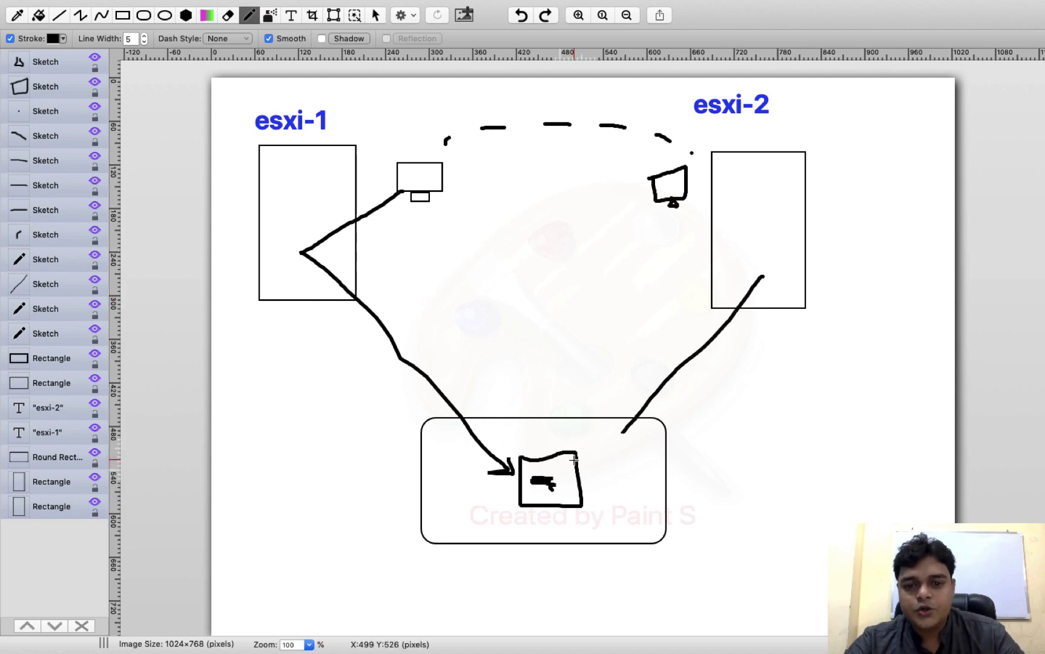
mouse_move(574, 460)
mouse_down()
mouse_move(761, 275)
mouse_move(730, 280)
mouse_move(764, 280)
mouse_move(764, 301)
mouse_up()
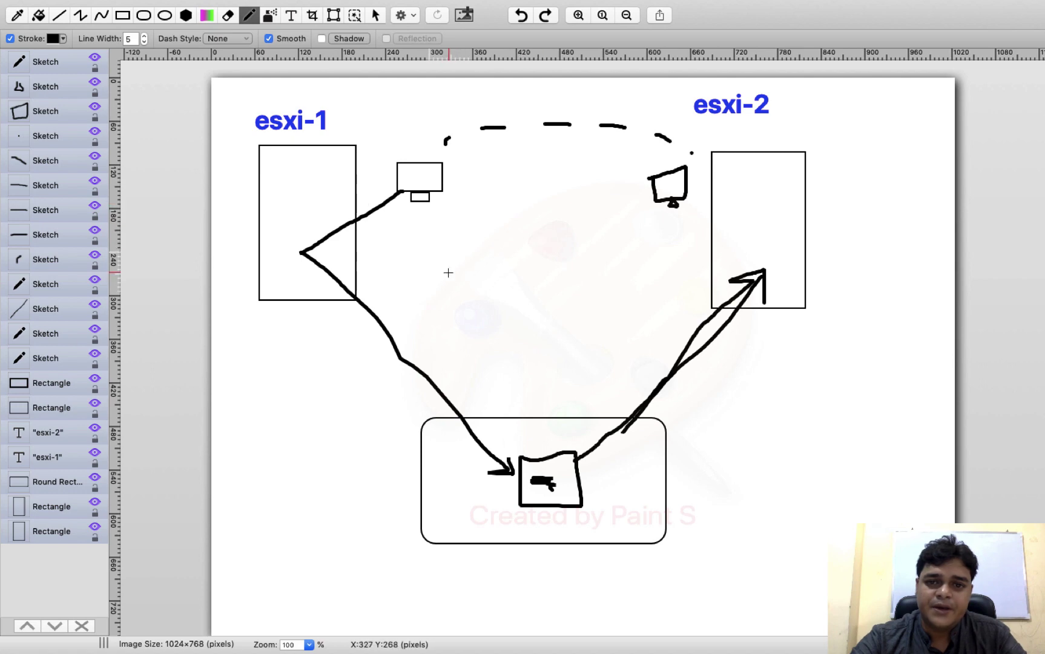
mouse_move(420, 247)
mouse_down()
mouse_move(605, 242)
mouse_move(629, 225)
mouse_move(655, 236)
mouse_move(640, 270)
mouse_up()
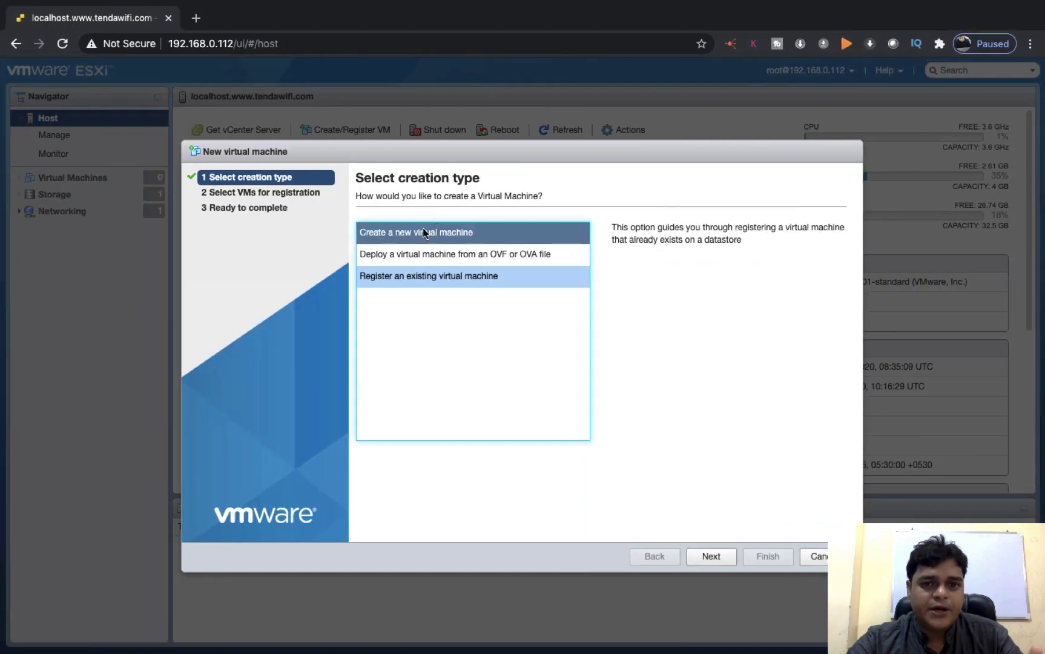
Back in the Chrome wizard, choose to create a new virtual machine and name it Windows-7.
click(423, 232)
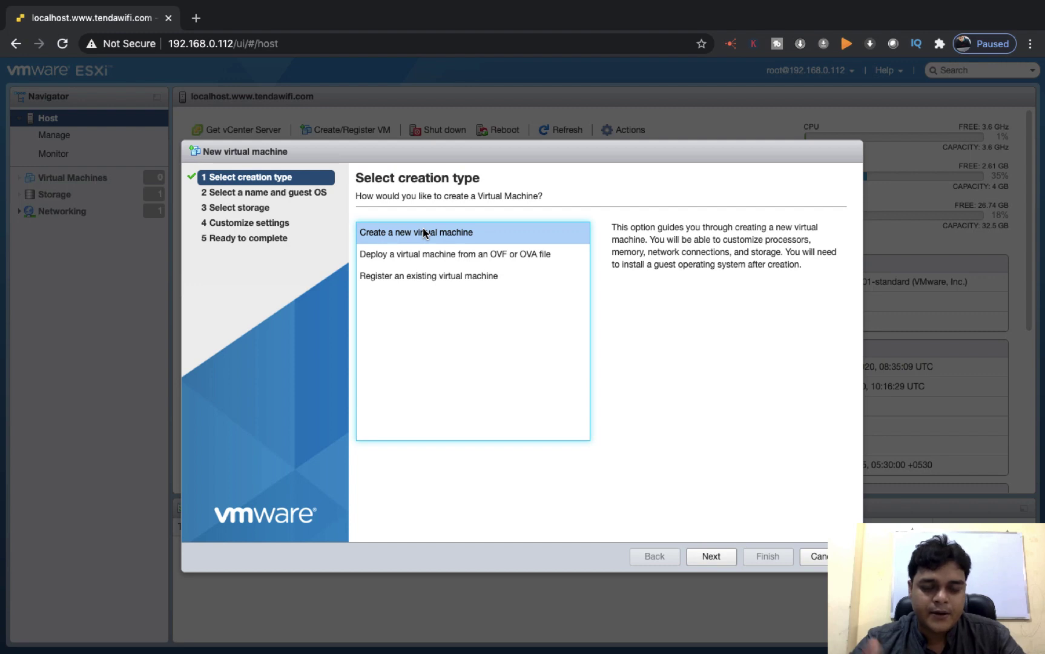
click(711, 556)
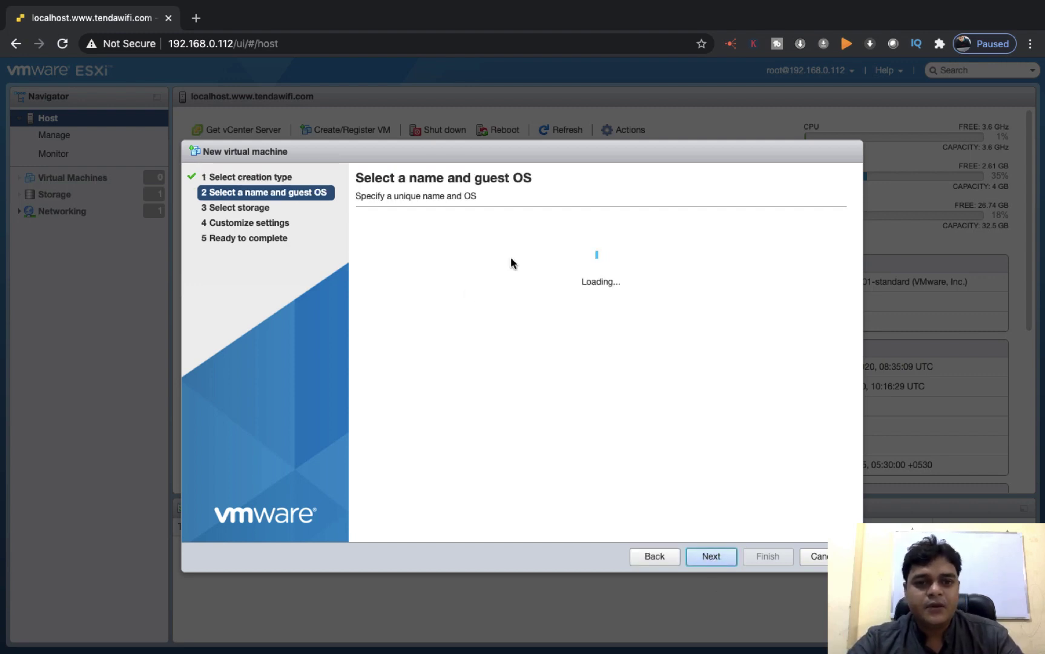
text(Windowso)
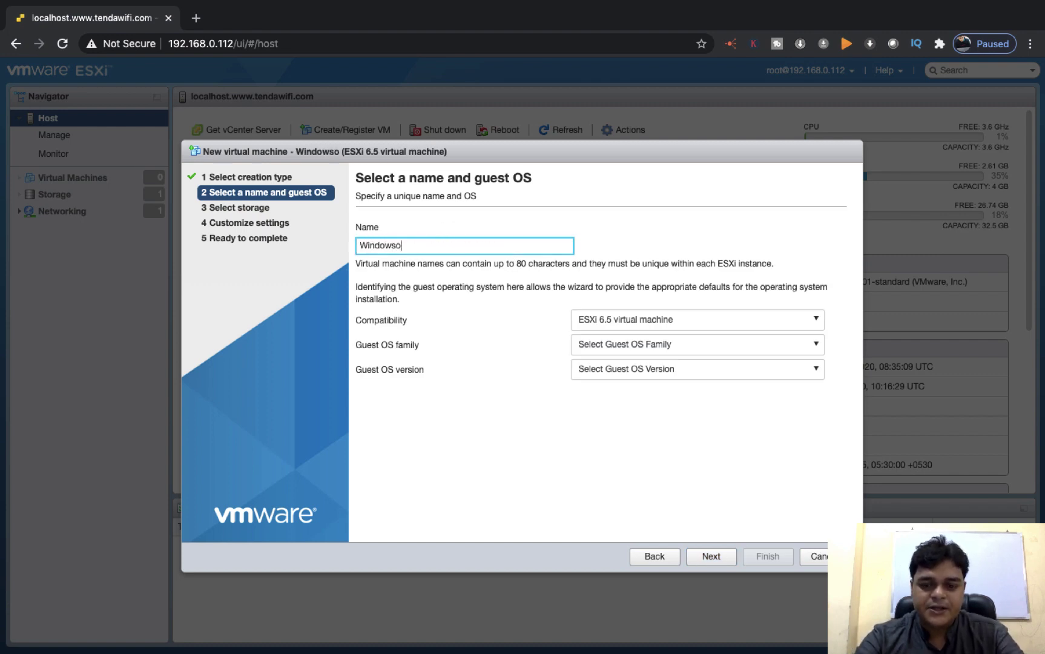
key(BackSpace)
text(-)
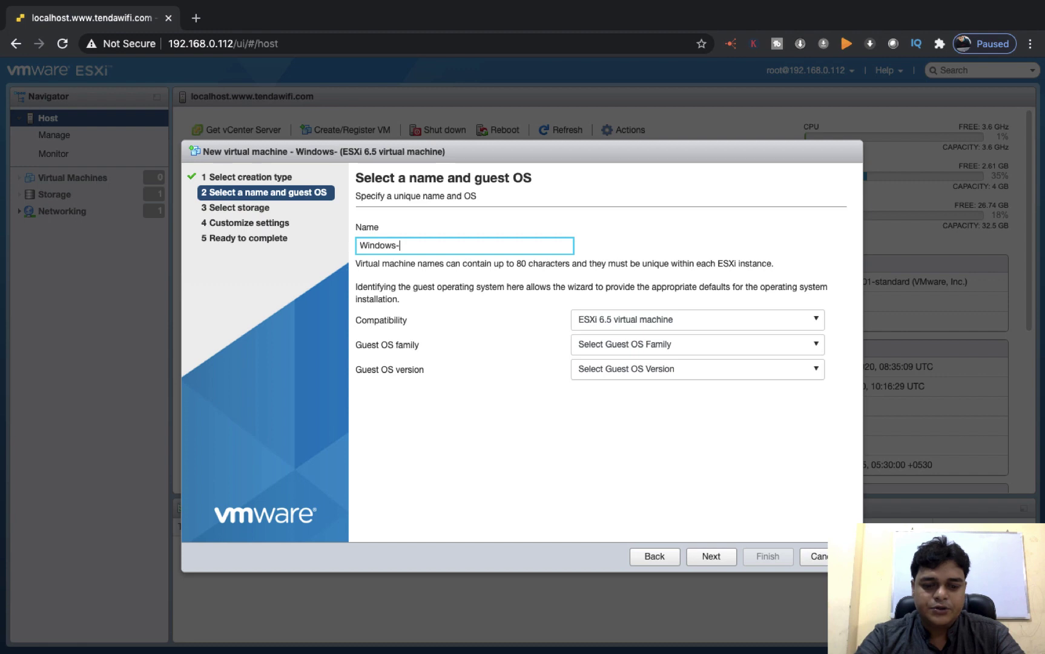
text(7)
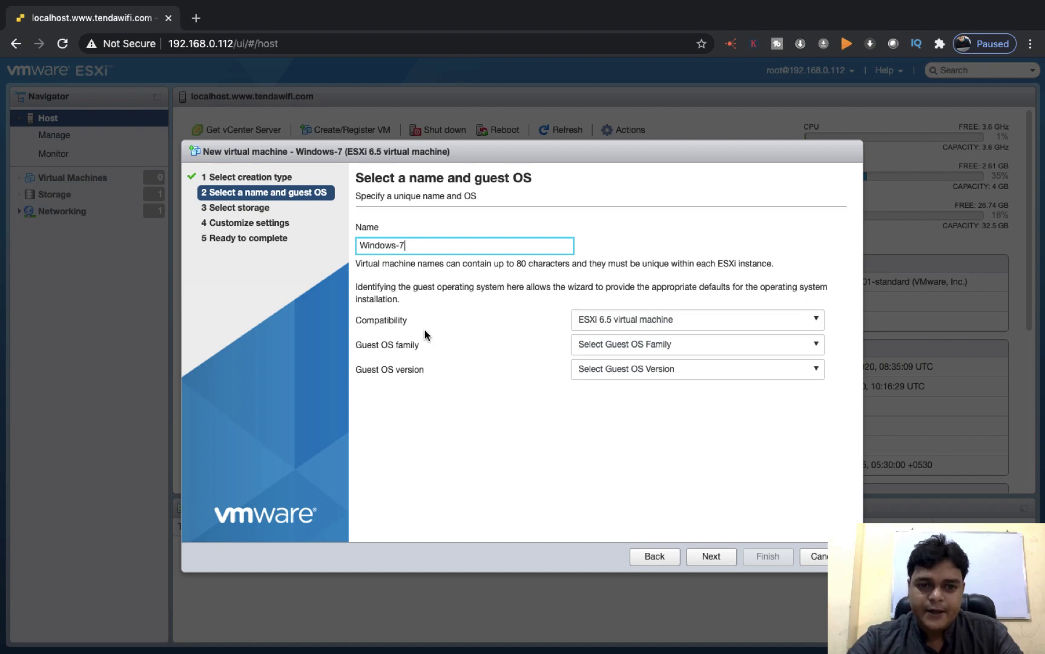
Set the guest OS family to Windows and the guest OS version to Microsoft Windows 7 (64-bit).
click(648, 347)
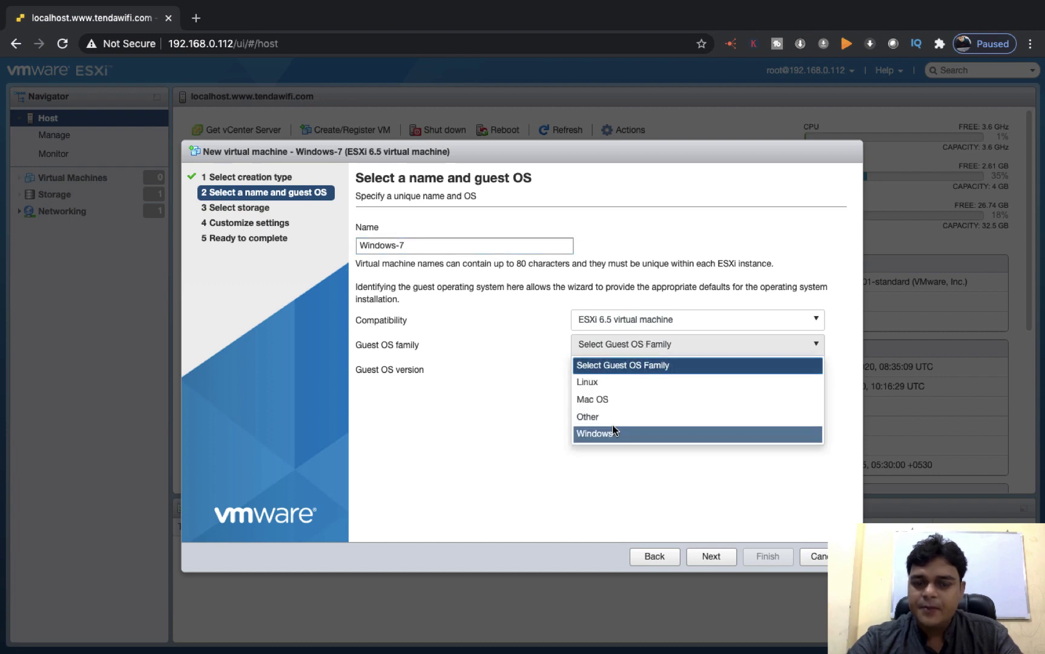
click(614, 432)
click(644, 376)
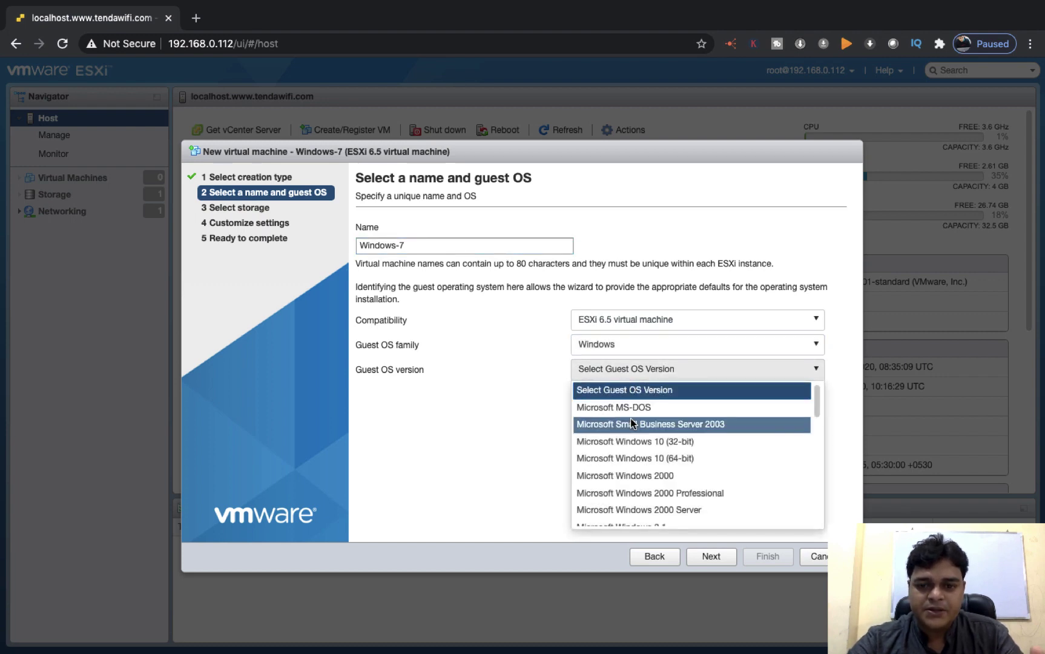
scroll(635, 460, down, 1)
scroll(636, 459, down, 1)
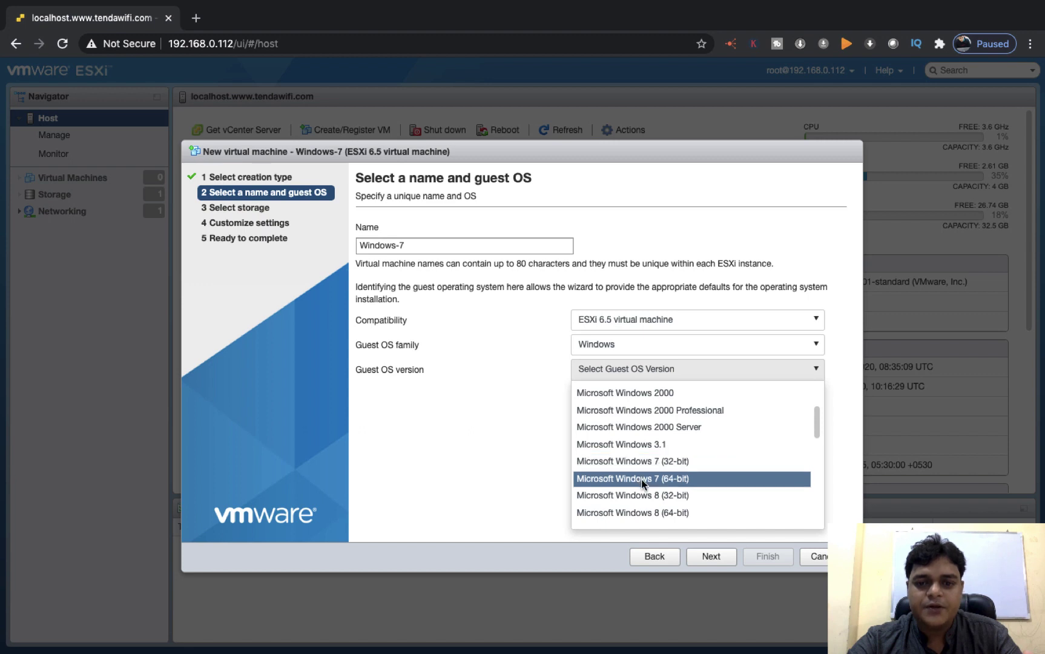
click(642, 481)
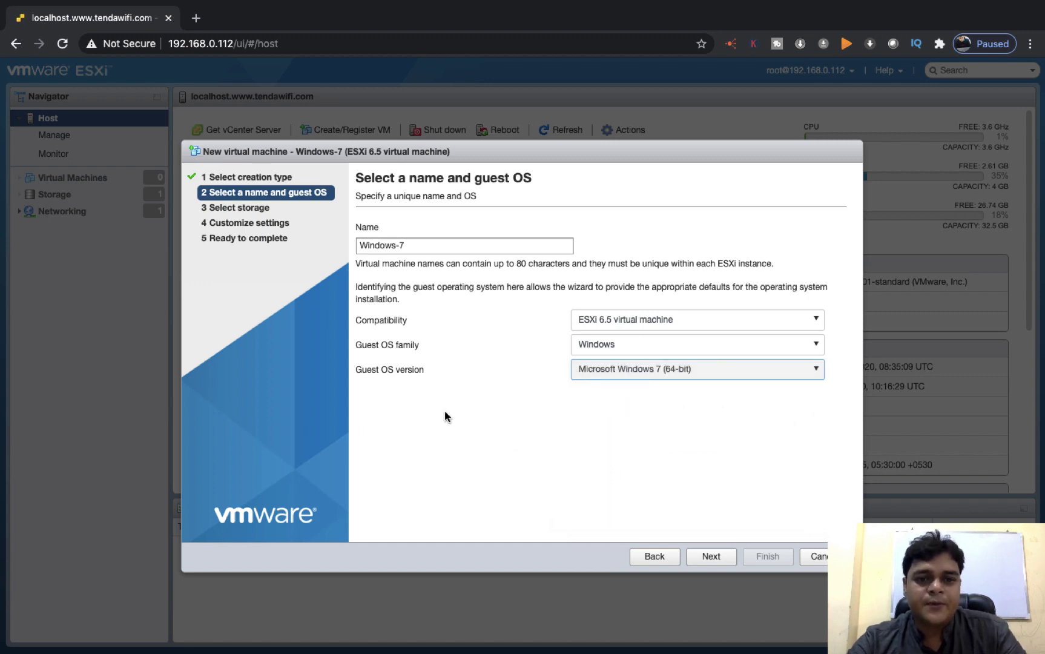
Advance to storage selection, choose the Local Storage datastore and continue to the customization settings.
click(717, 557)
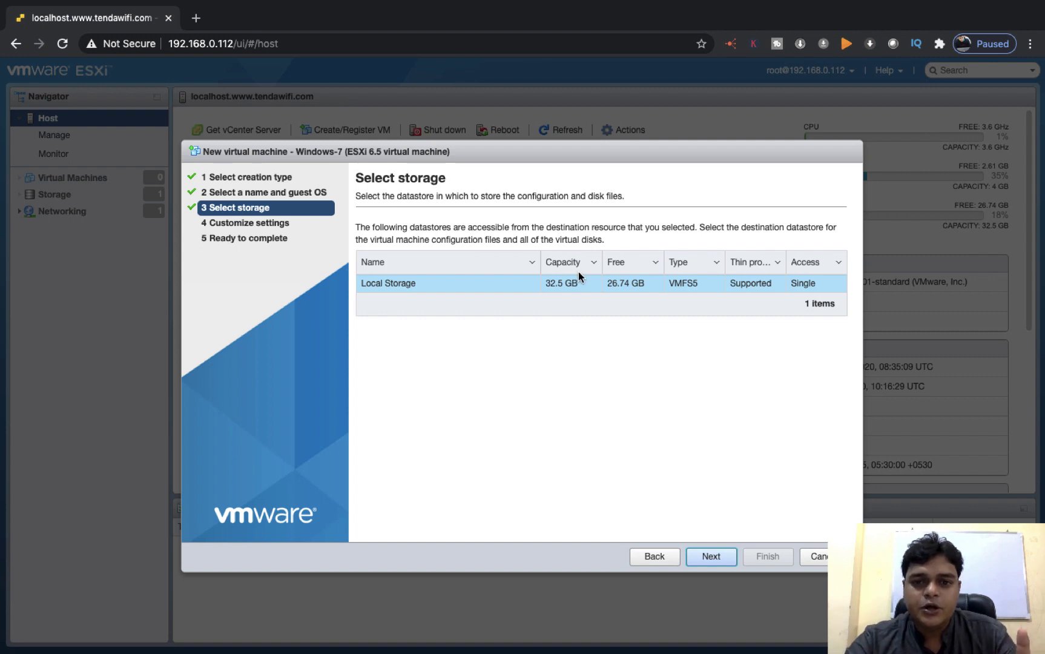
click(581, 294)
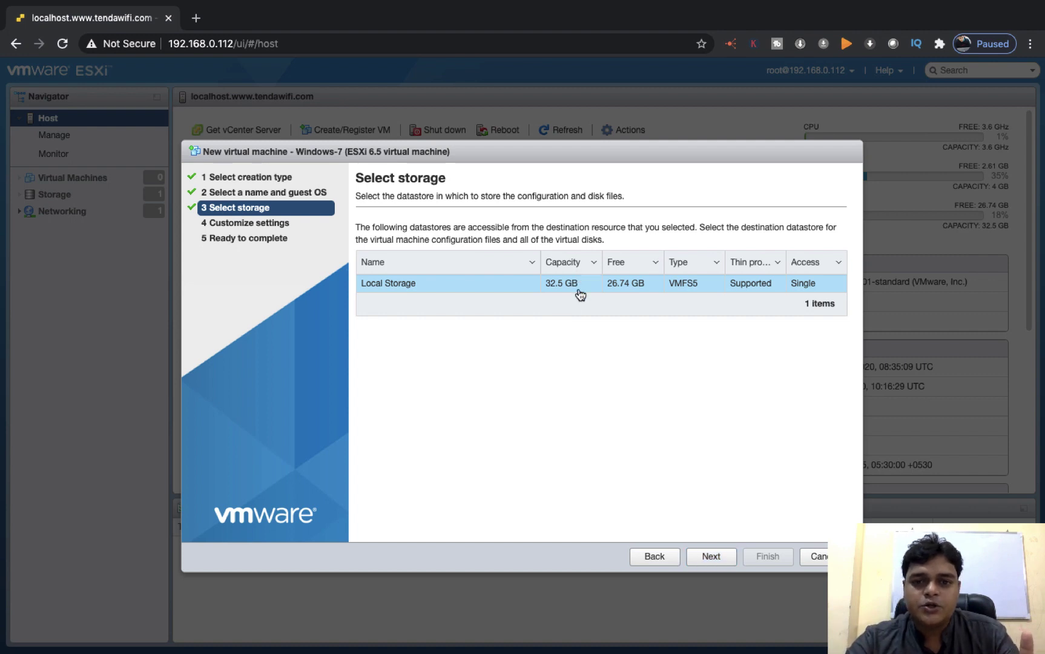
click(711, 561)
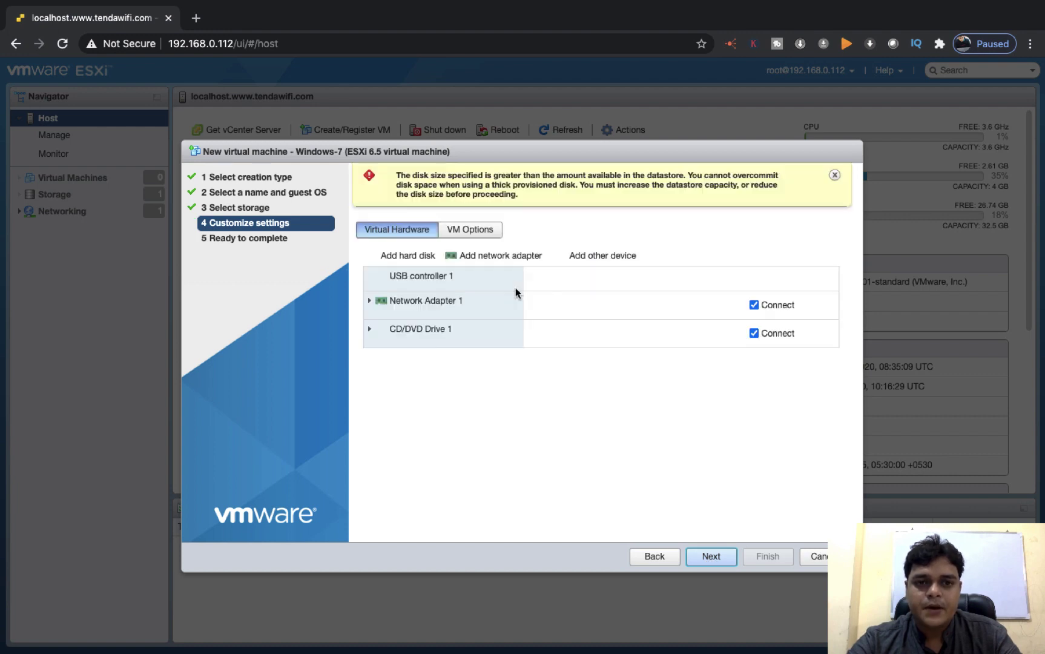
Dismiss the disk size warning, and set the memory to 1024 MB and hard disk 1 to 12 GB.
click(834, 175)
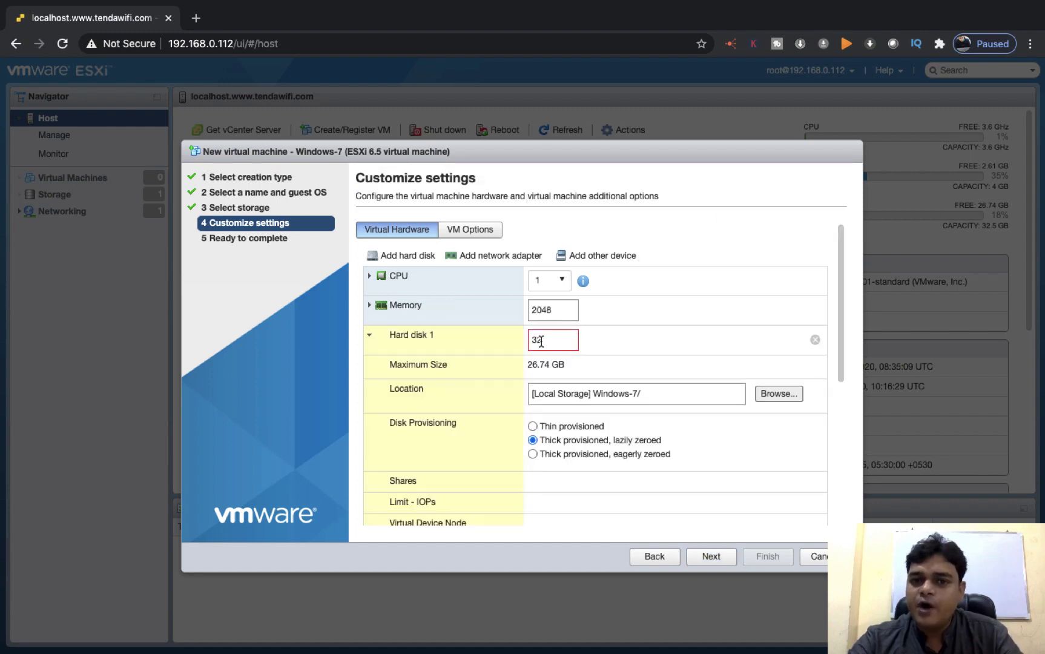
double_click(527, 310)
text(10)
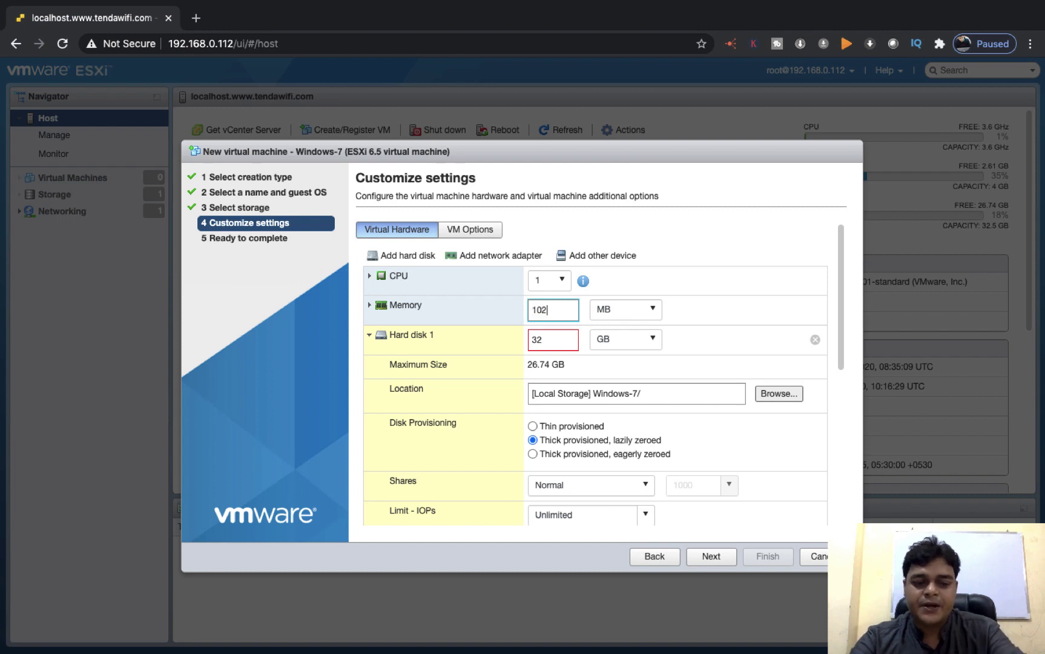
double_click(545, 344)
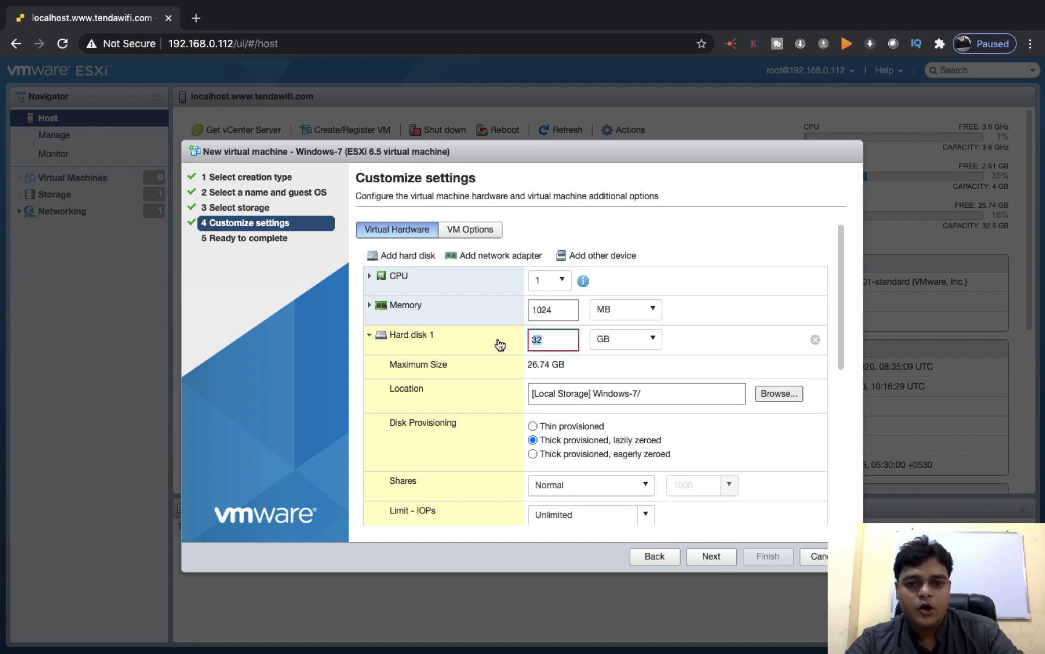
text(1)
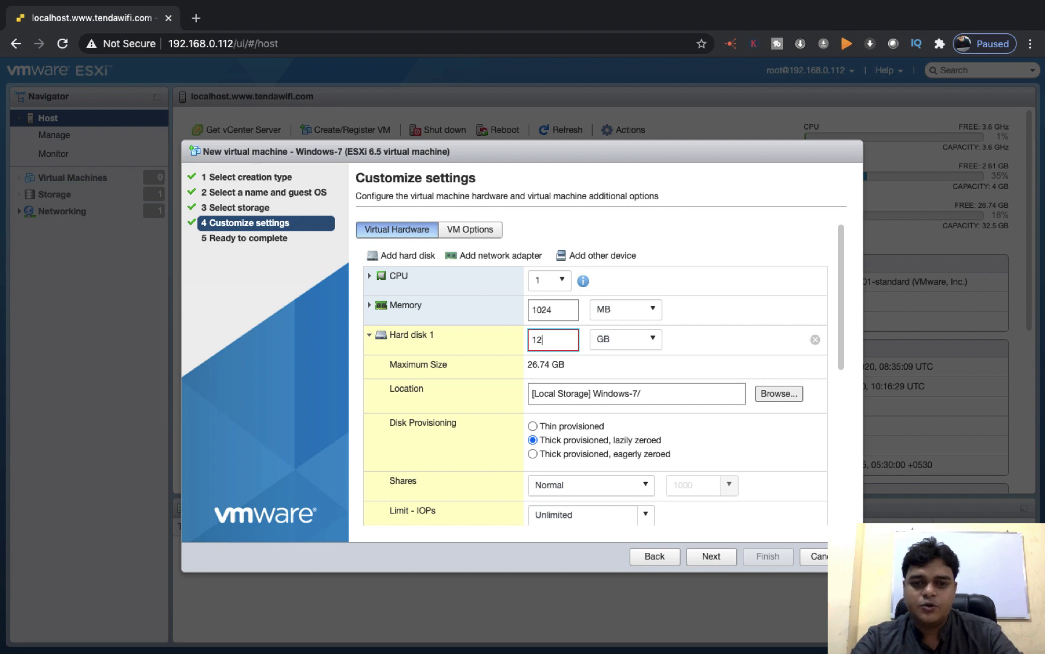
click(705, 197)
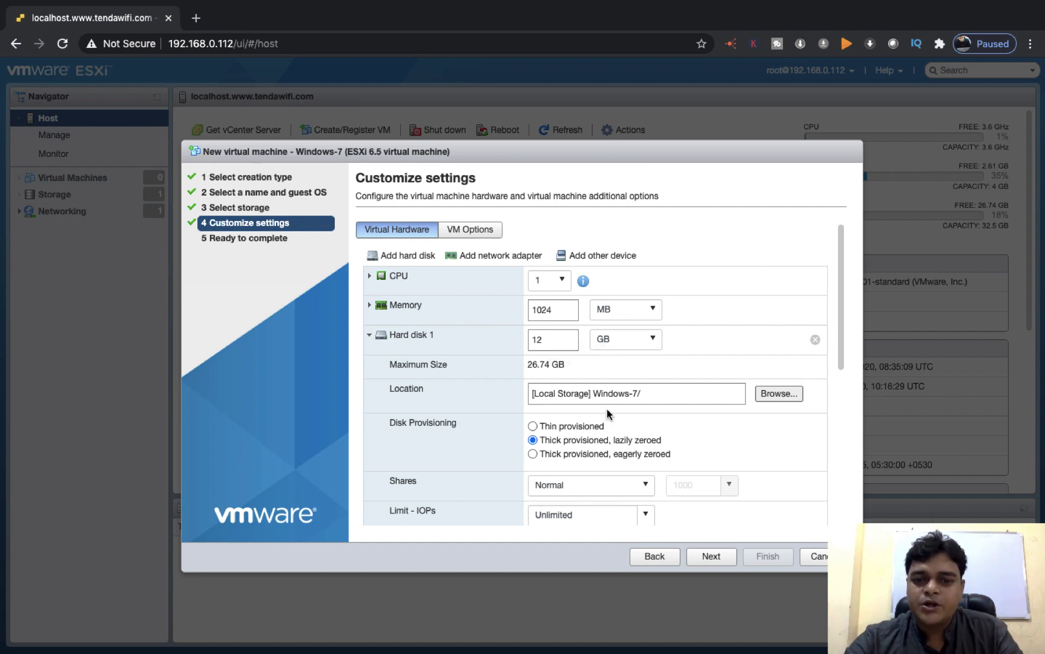
Set the disk provisioning of hard disk 1 to Thin provisioned.
scroll(601, 455, down, 3)
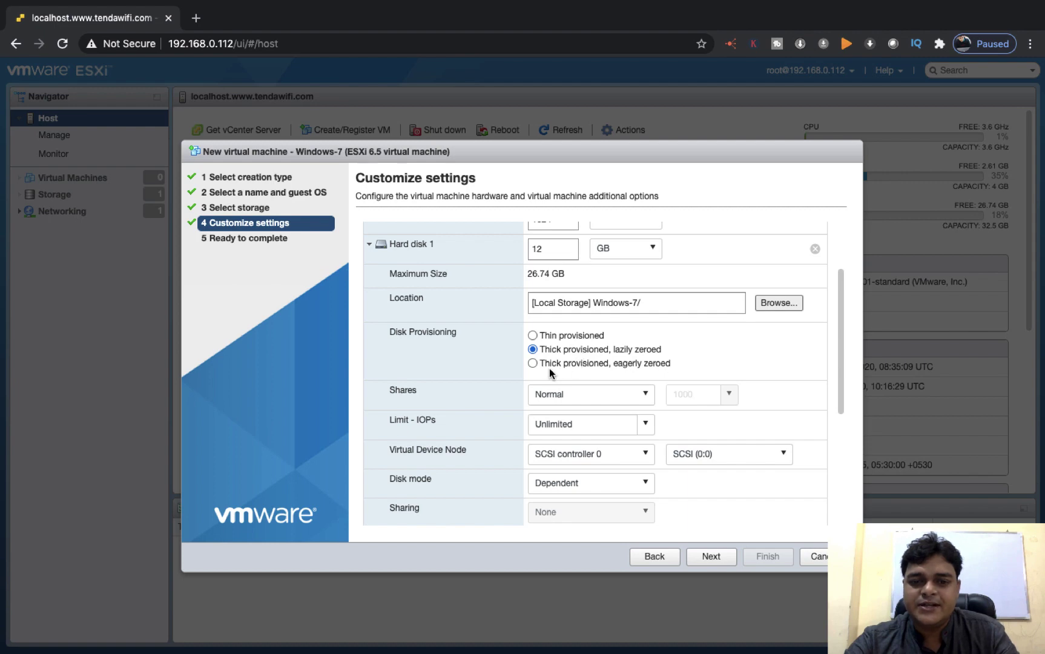
scroll(563, 371, up, 5)
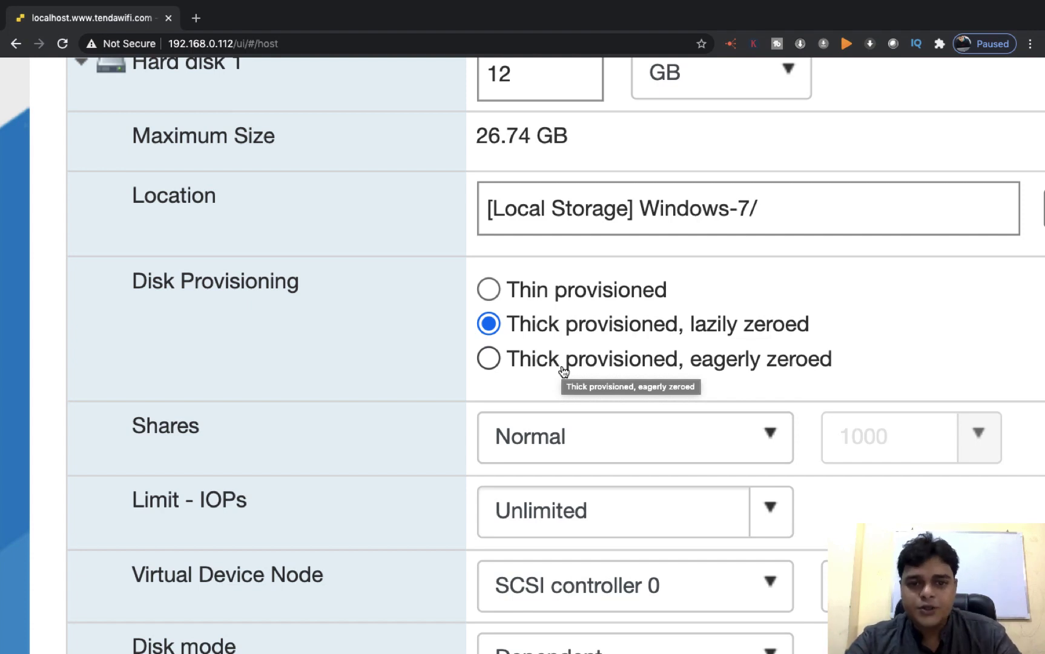
click(495, 285)
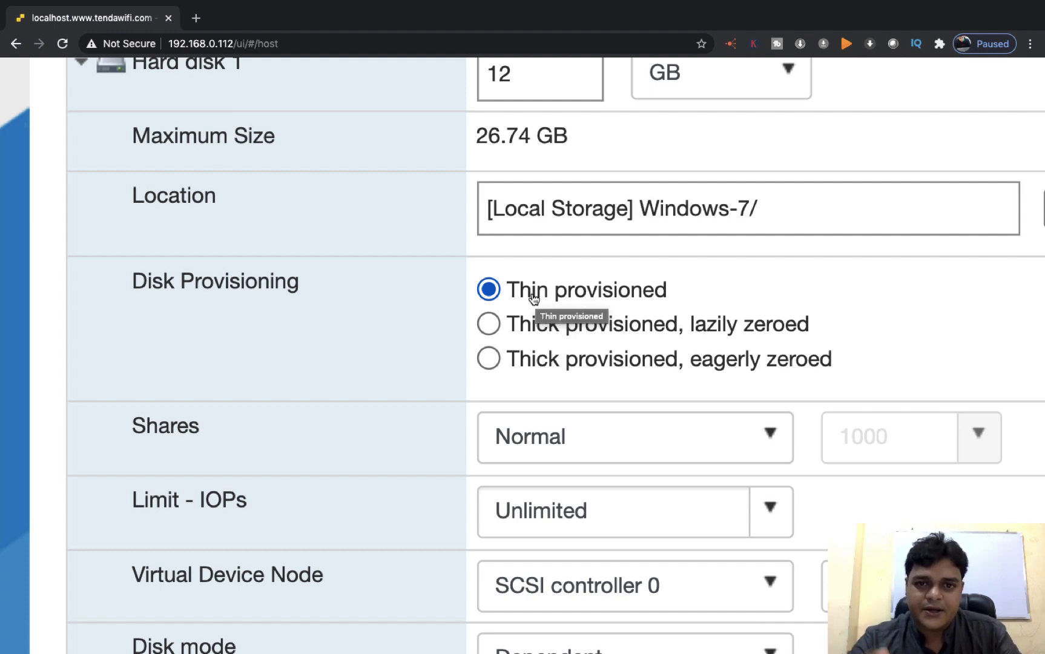
Switch to Paint S and create a new blank image of 1024 × 768 pixels at 72 pixels/inch.
key(ctrl+Left)
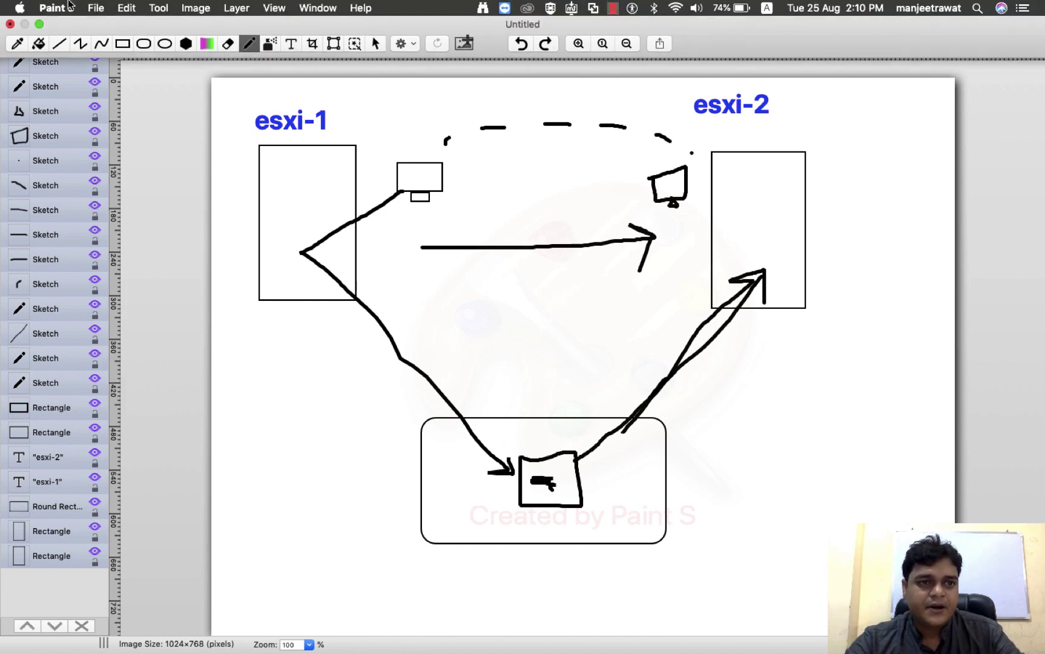
click(95, 7)
click(313, 76)
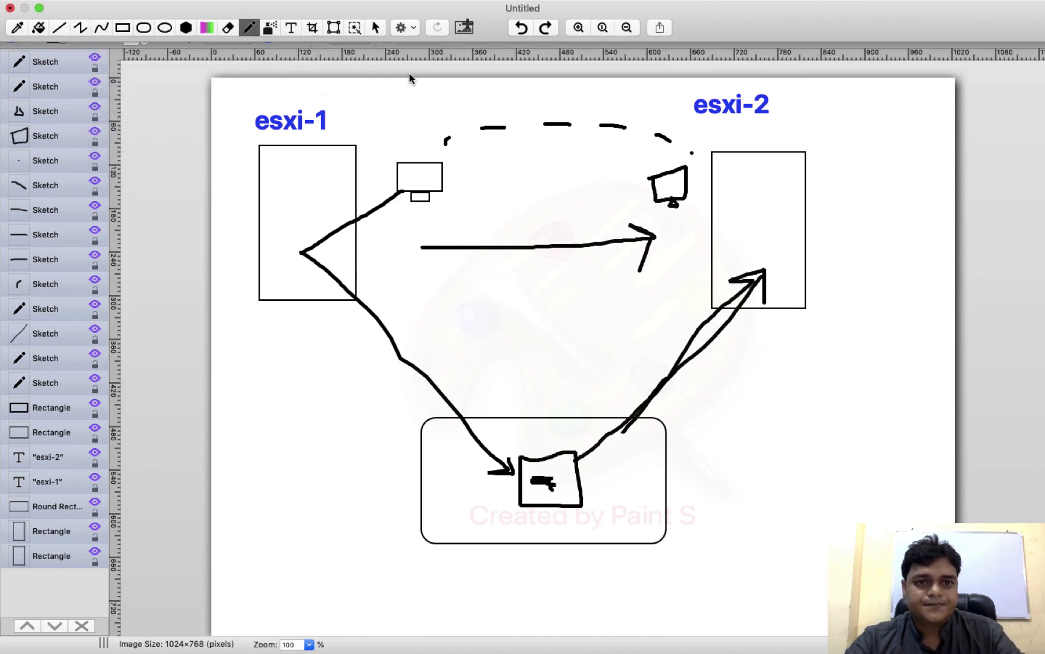
key(super+n)
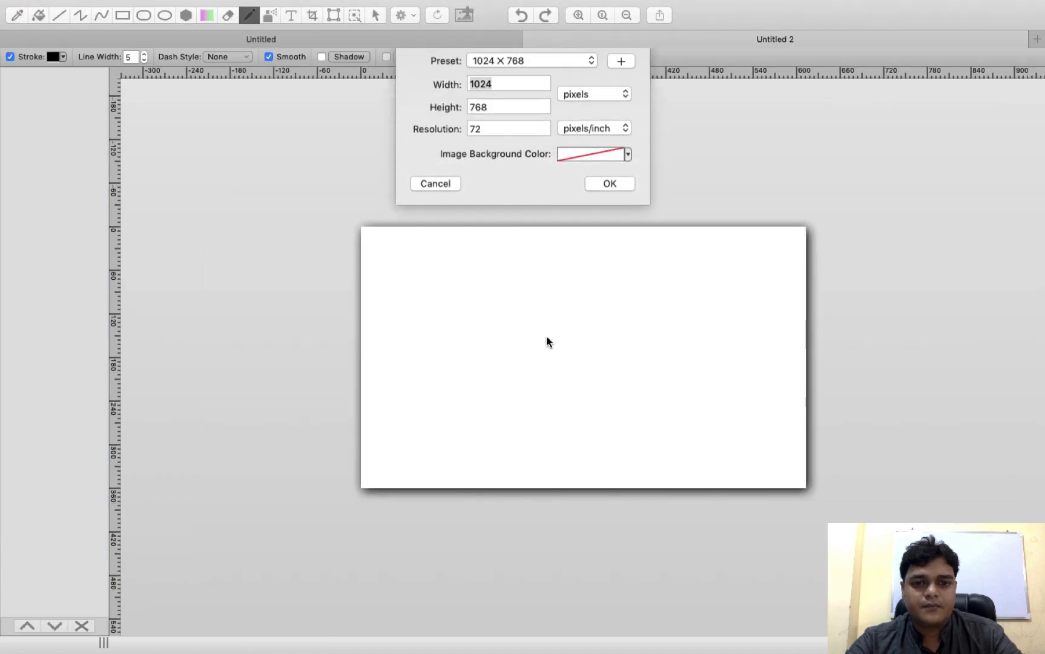
click(611, 193)
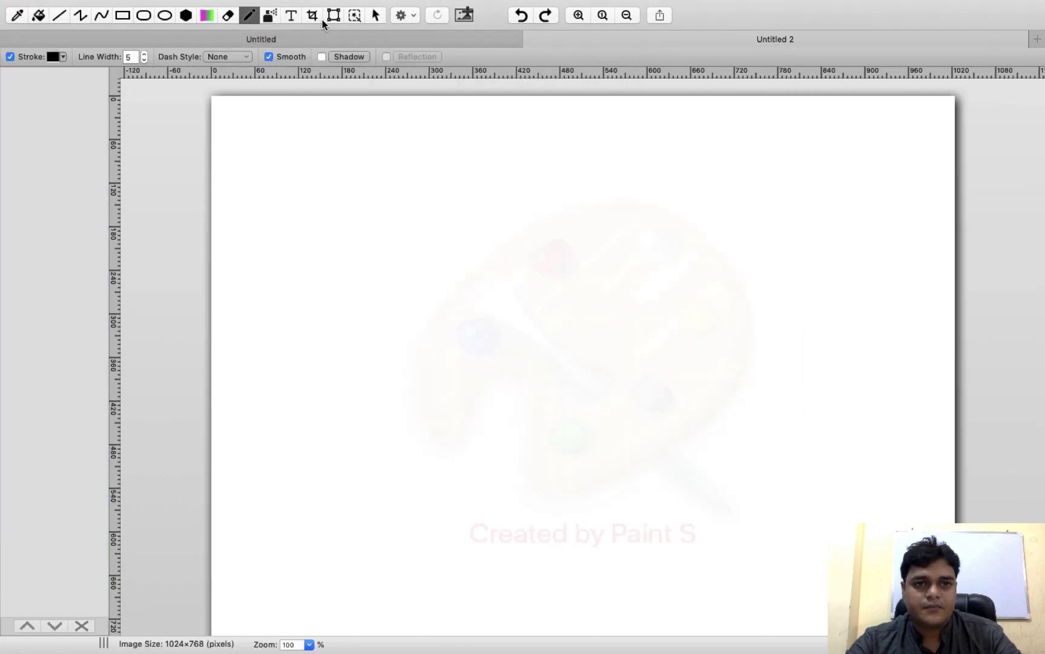
Draw an upright rectangle in the left part of the canvas and a small monitor made of two rectangles to its upper right.
click(122, 15)
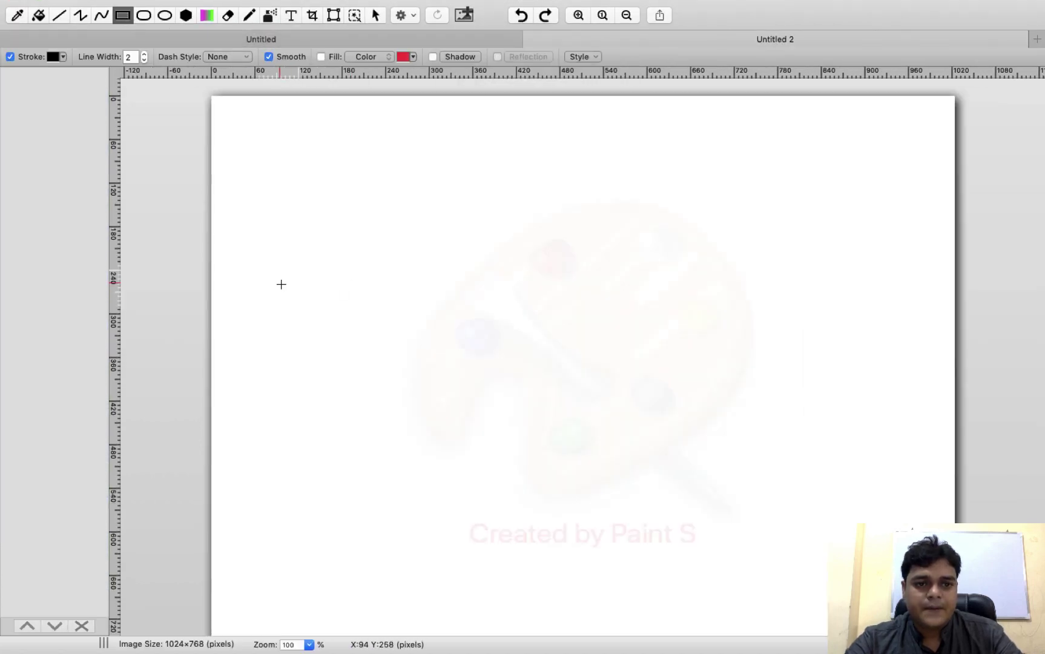
drag(275, 282, 385, 460)
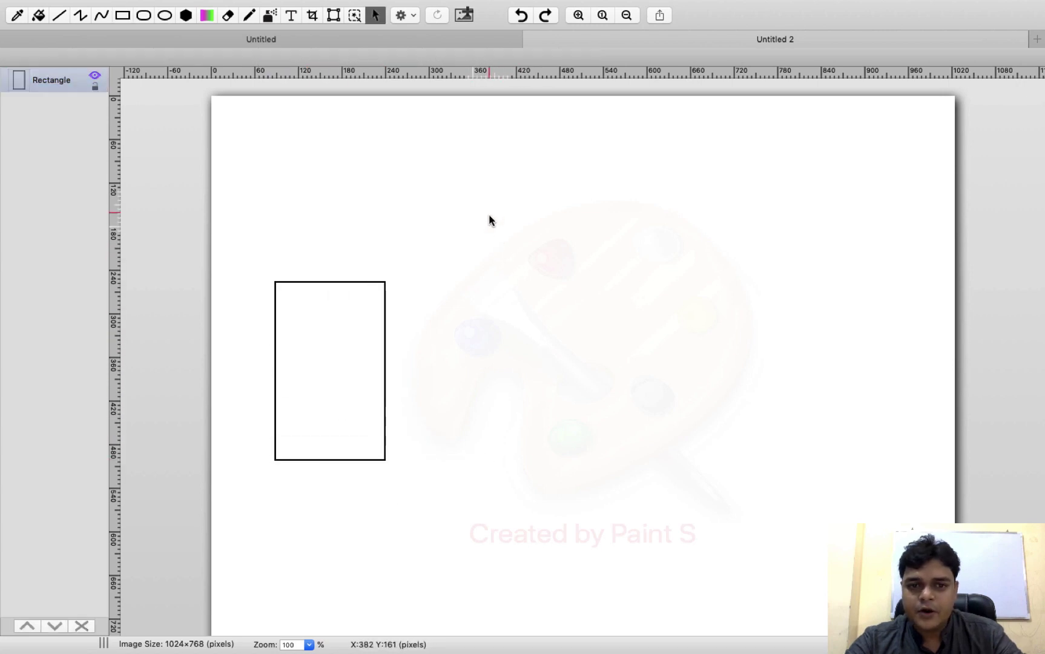
drag(489, 213, 505, 250)
Draw a rounded rectangle at the canvas's lower right and sketch a line from it through the upright rectangle to the monitor.
click(144, 15)
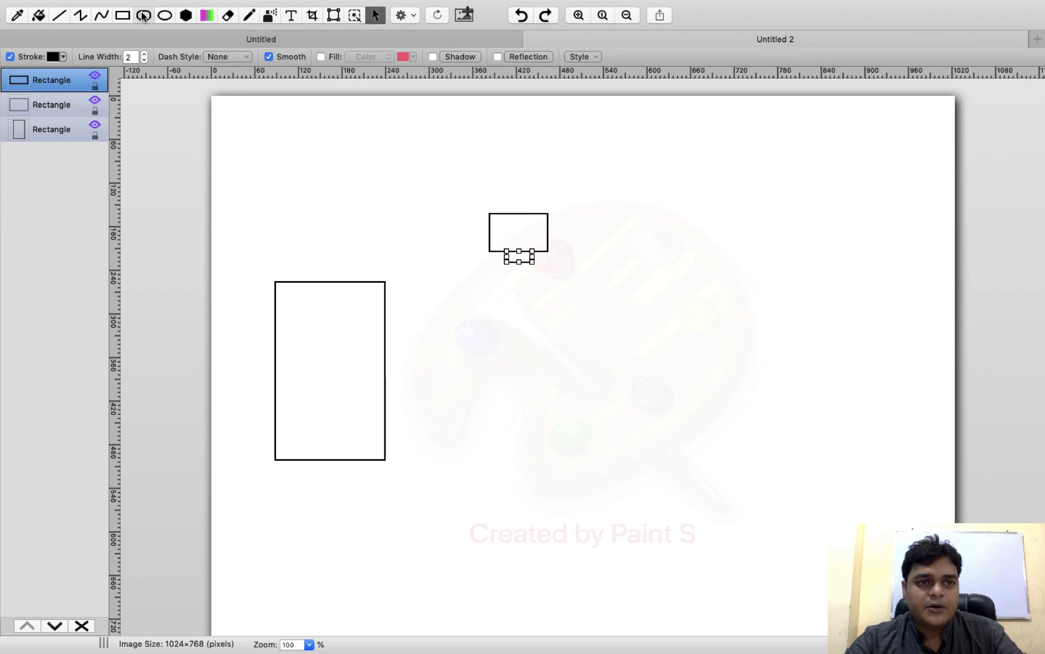
drag(652, 365, 817, 485)
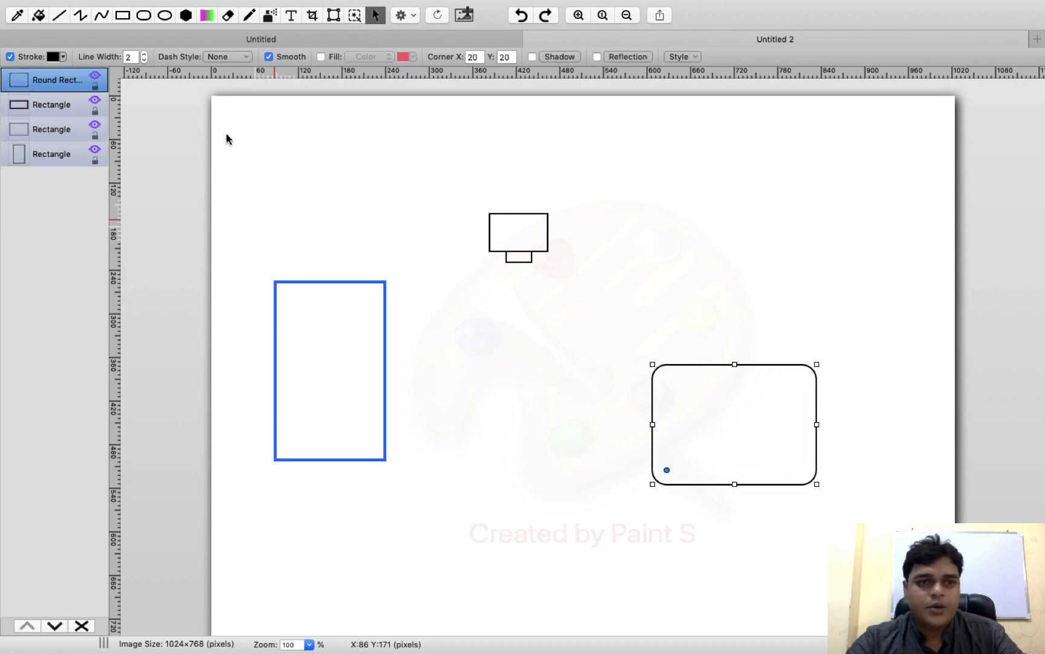
click(248, 17)
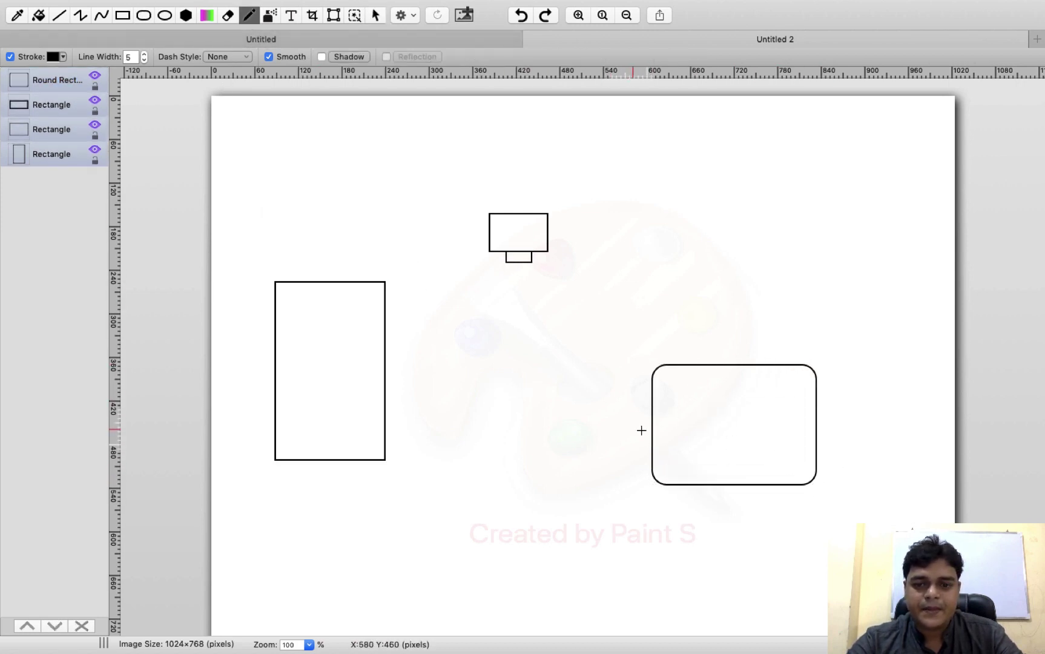
mouse_move(668, 434)
mouse_down()
mouse_move(319, 390)
mouse_move(467, 273)
mouse_move(502, 262)
mouse_up()
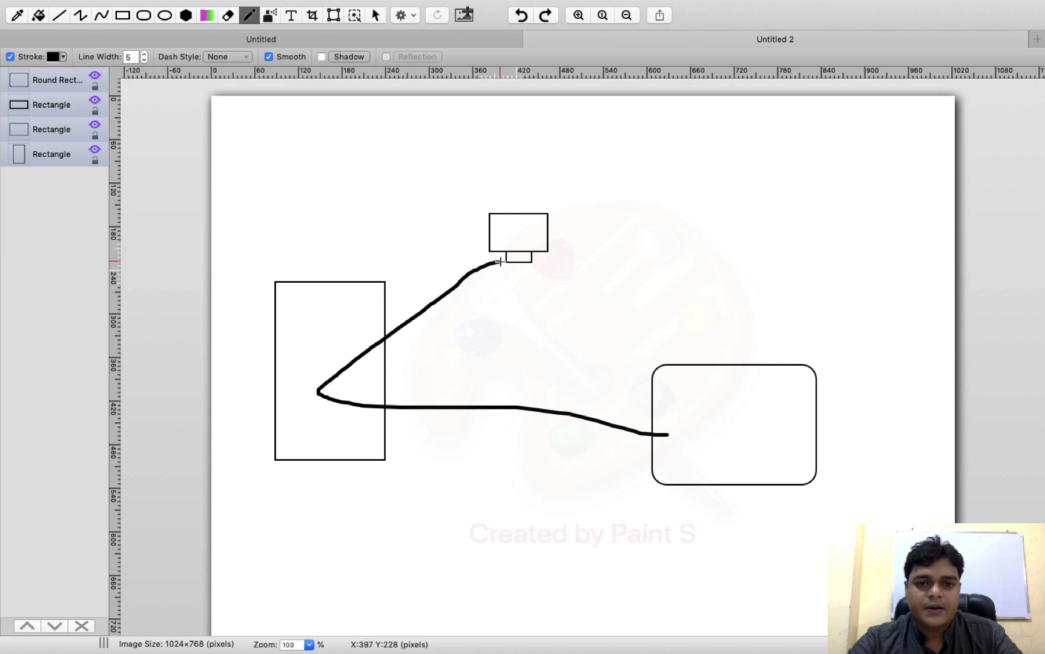
Label the upright rectangle esxi, the monitor vm and the rounded rectangle share storage.
click(291, 15)
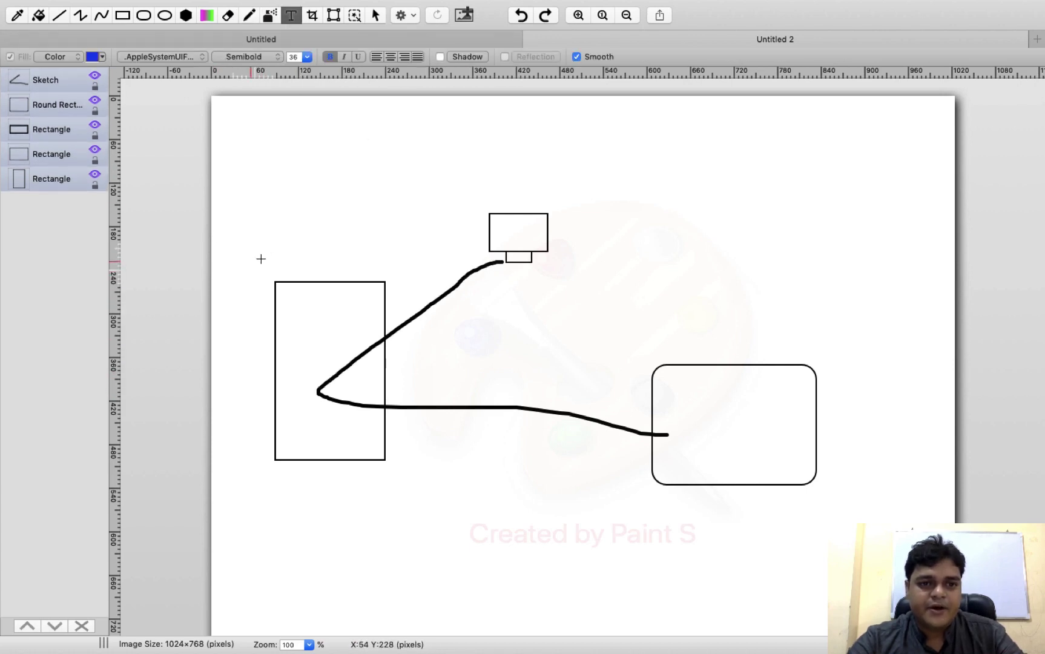
drag(244, 219, 370, 253)
text(esxi)
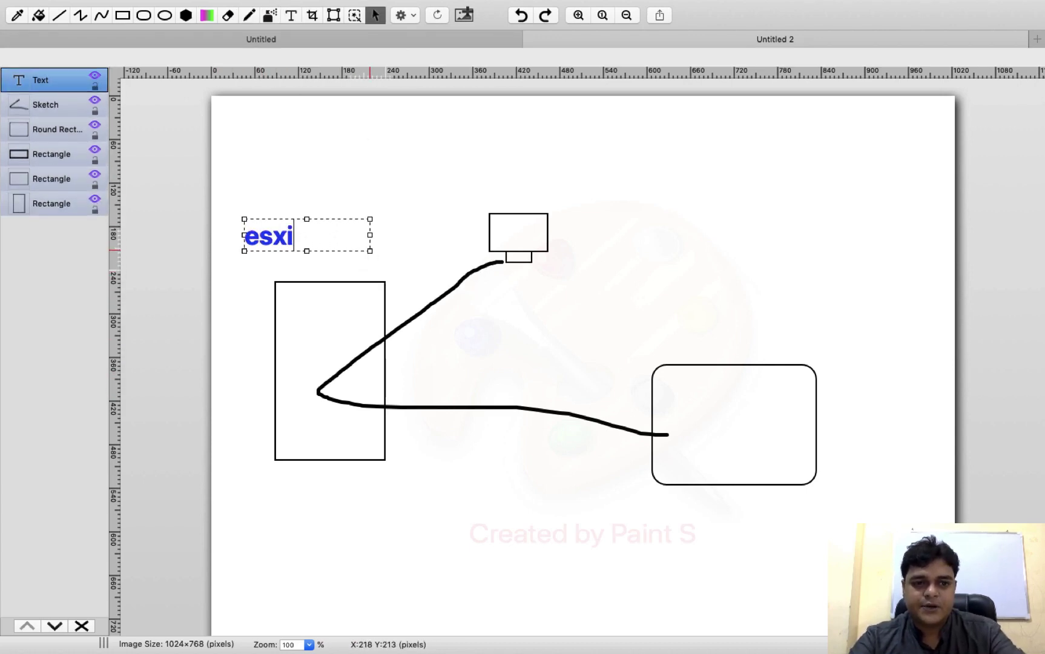
drag(475, 169, 579, 201)
text(vm)
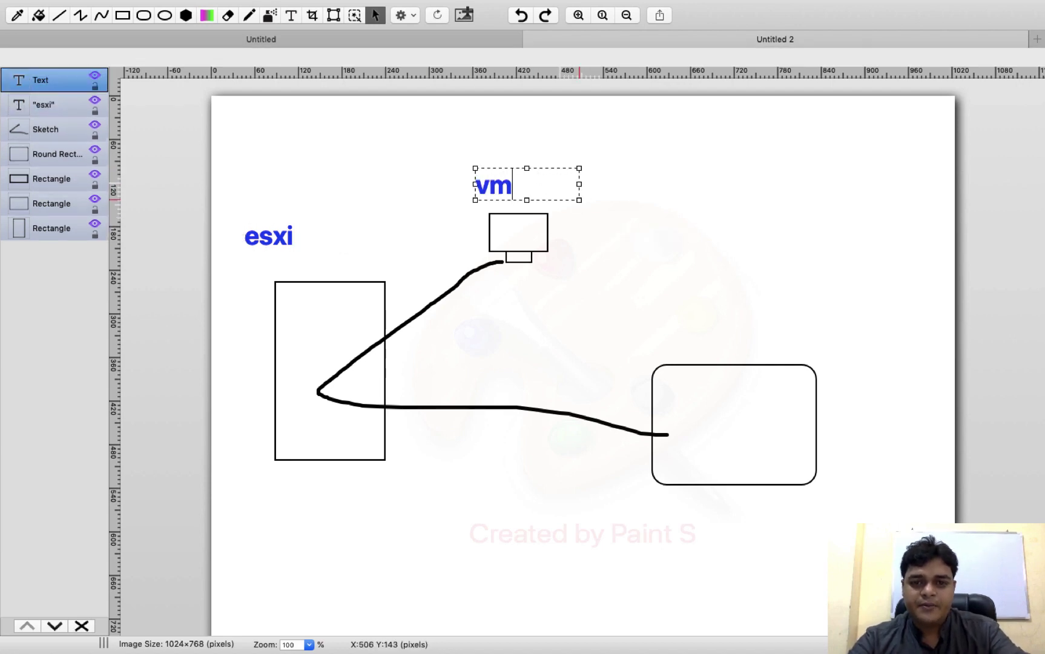
drag(652, 510, 851, 550)
text(sha)
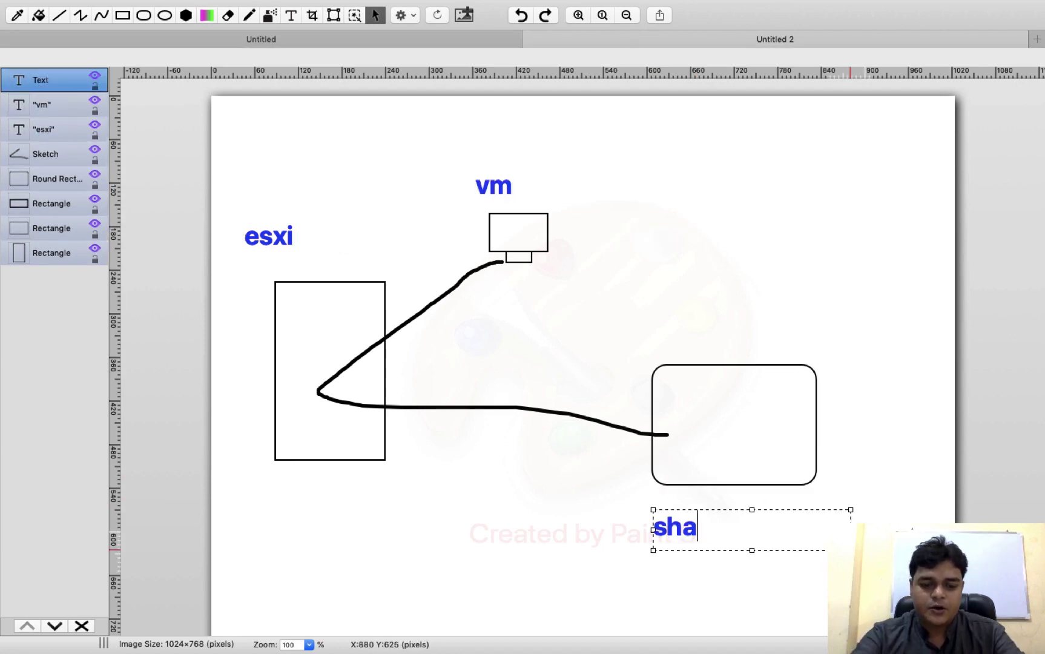
text(re storage)
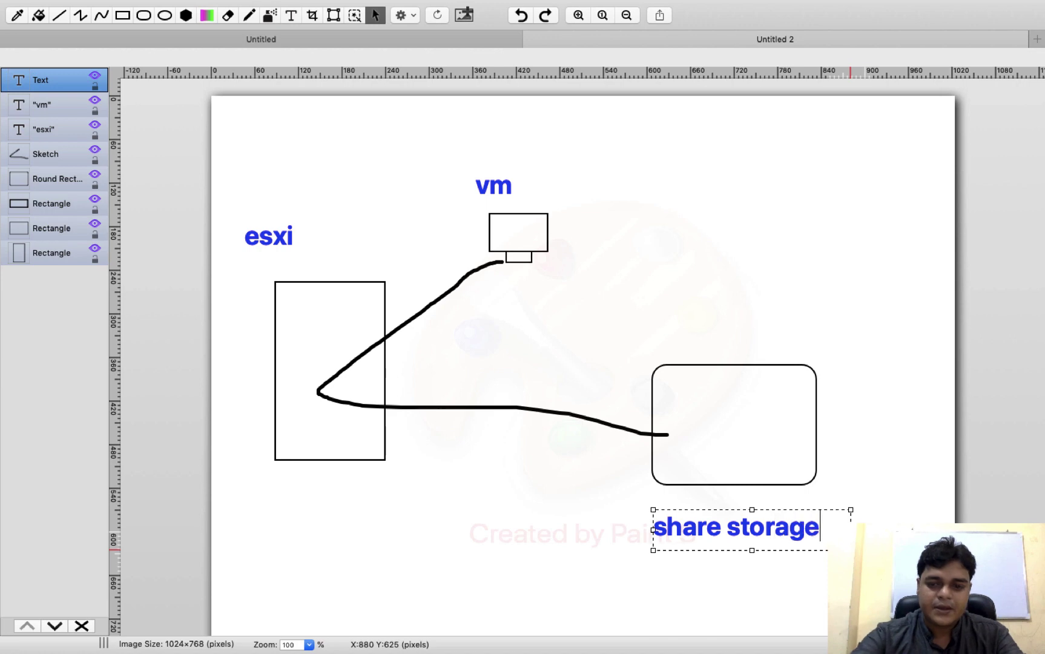
Add the text 100TB beneath the share storage label.
click(711, 602)
drag(674, 567, 811, 599)
text(100tb)
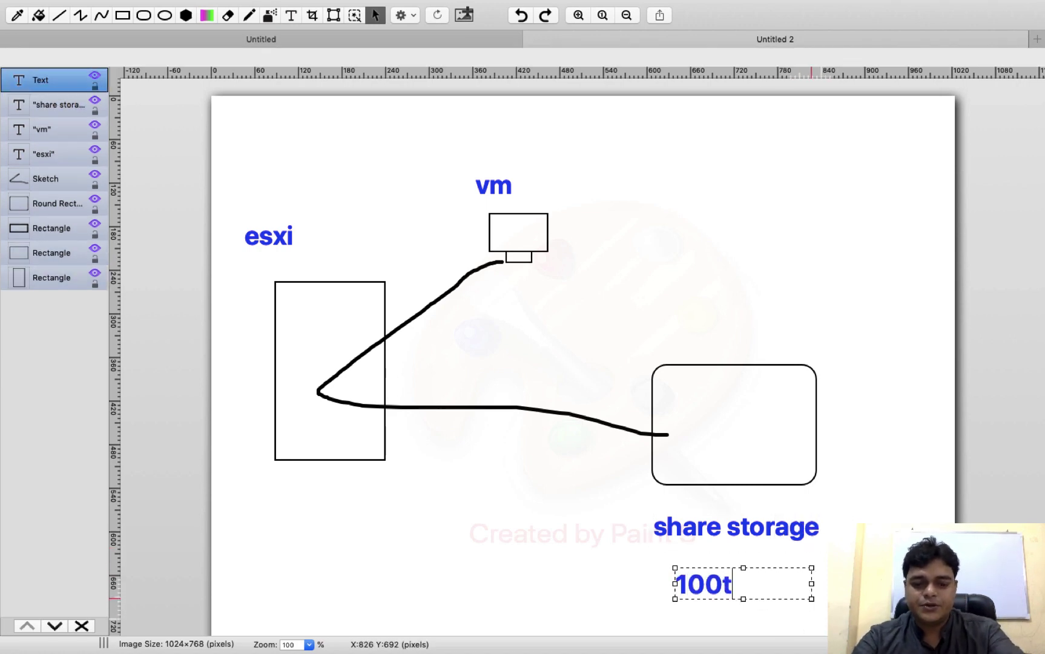
key(BackSpace)
key(BackSpace)
text(TB)
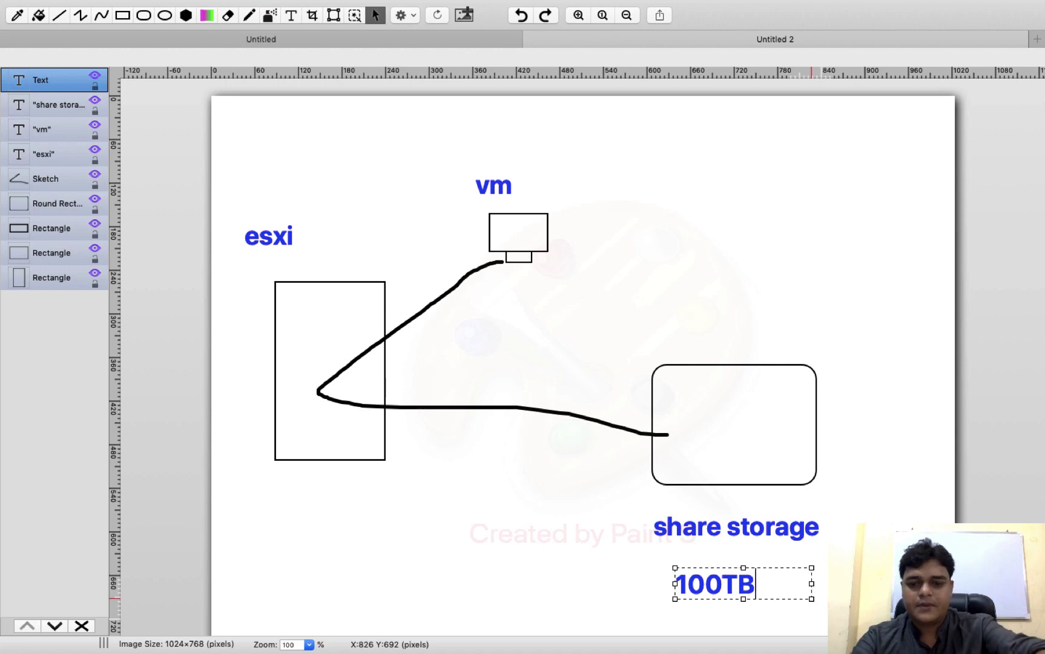
click(854, 475)
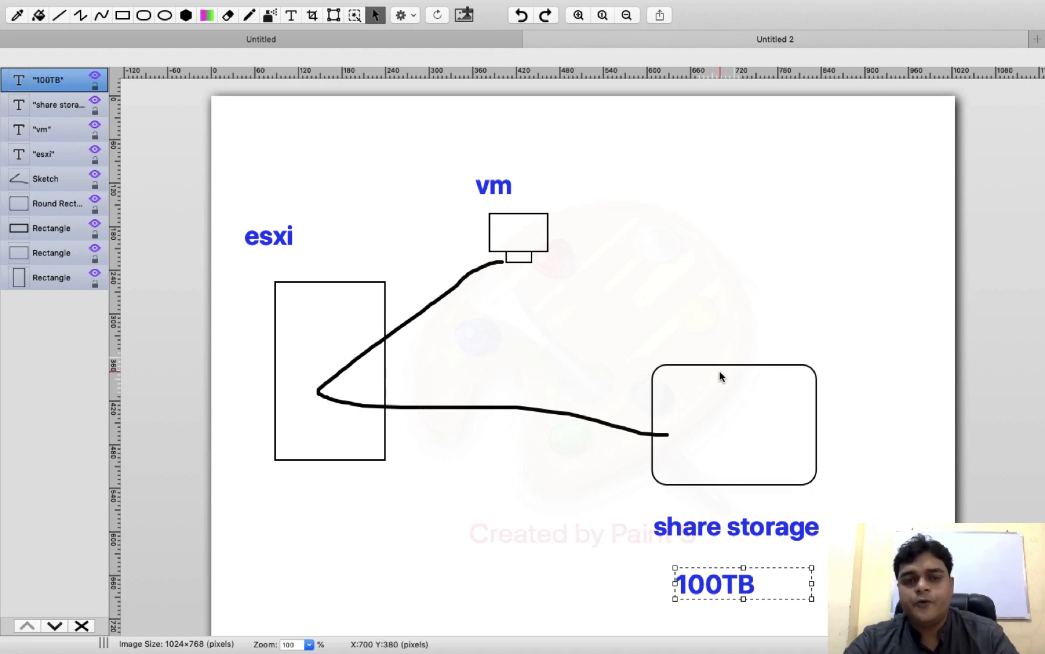
Revisit the Thin provisioned option in the Chrome wizard and return to the Paint S diagram.
key(ctrl+Right)
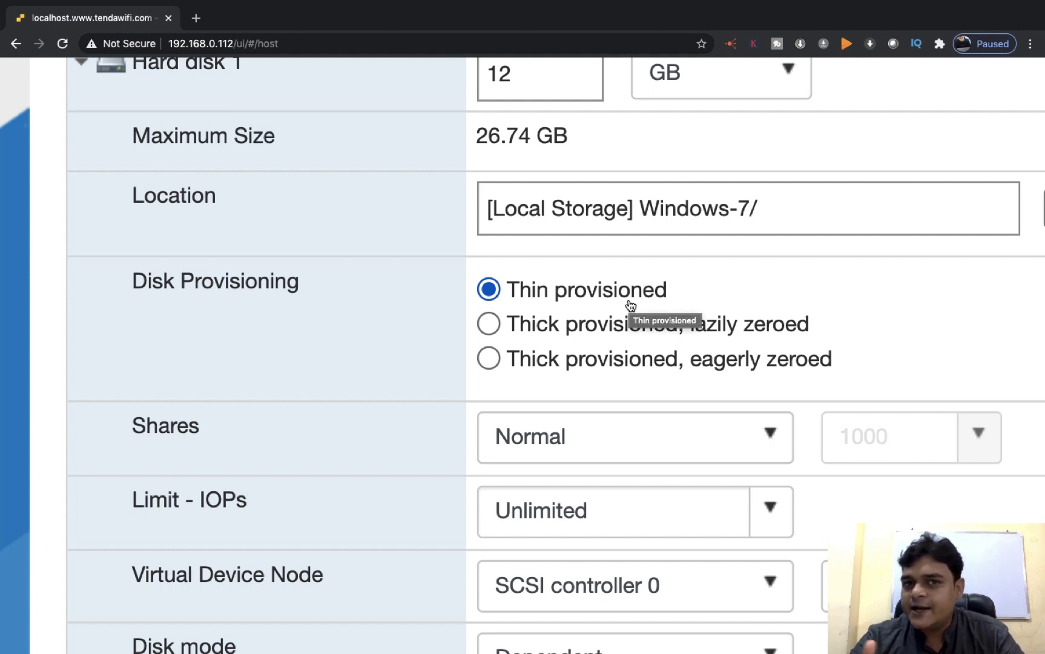
key(ctrl+Left)
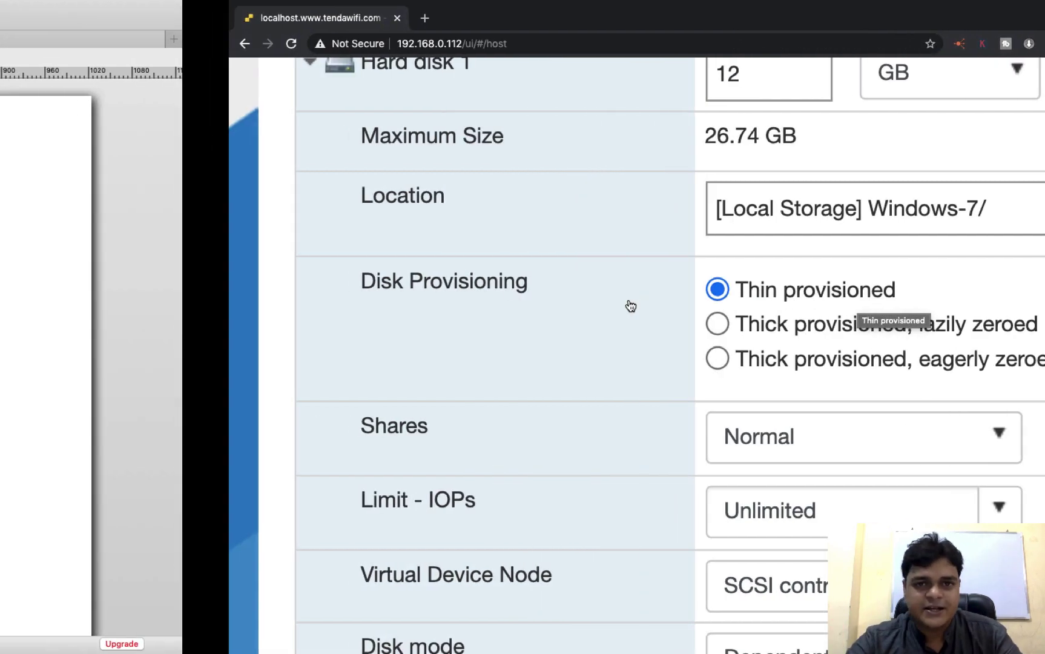
In the Paint S diagram, sketch a curve across the share storage rectangle's left part and handwrite 500GB beside it.
key(ctrl+Right)
key(ctrl+Left)
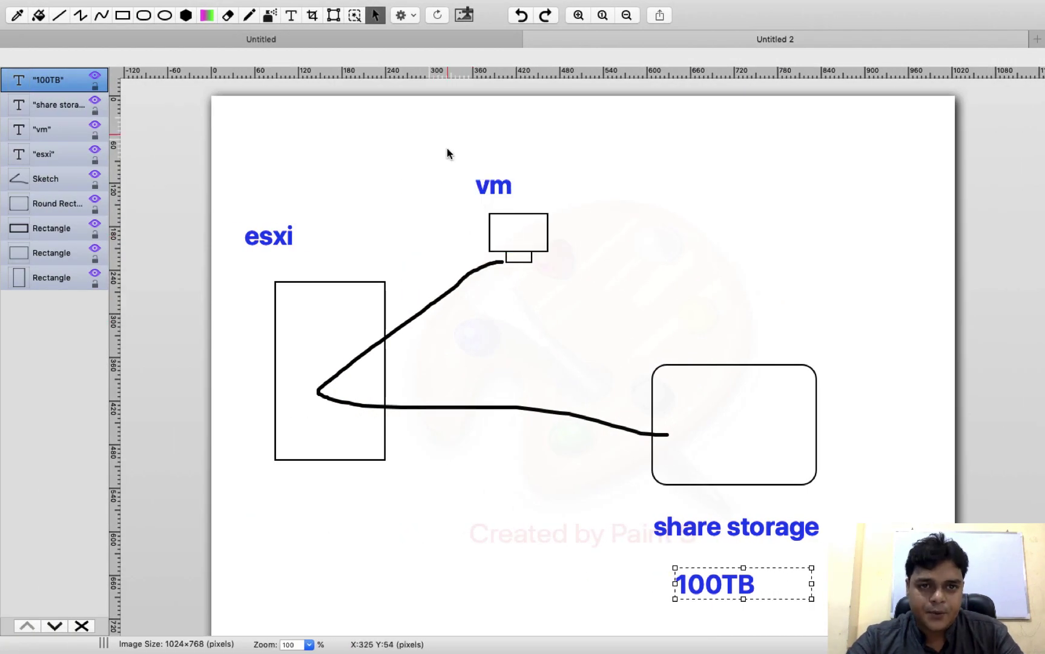
click(249, 15)
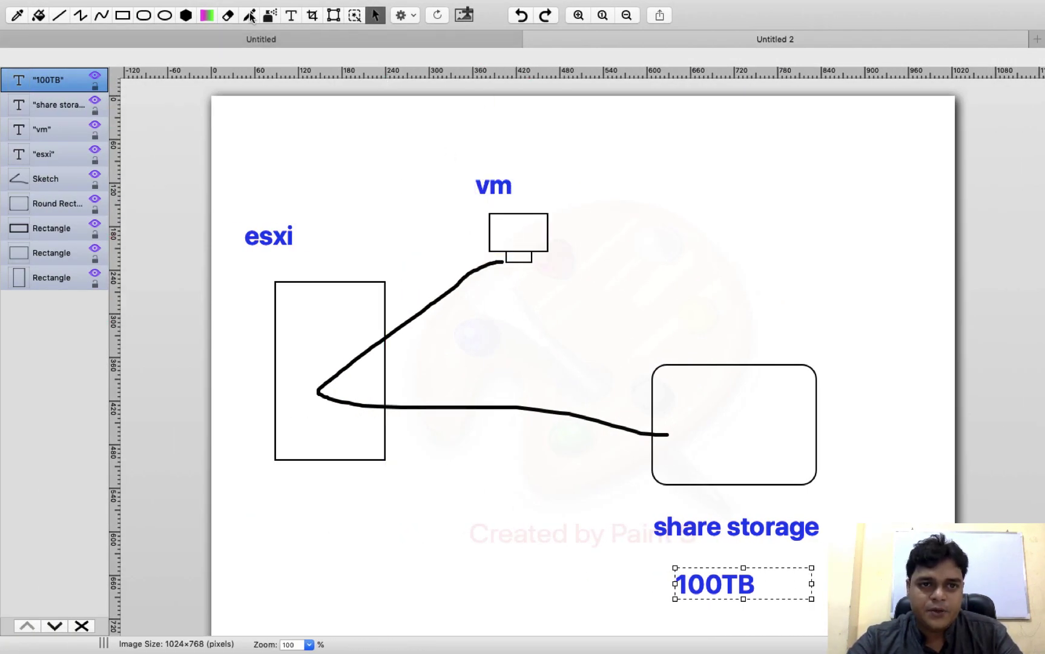
mouse_move(656, 379)
mouse_down()
mouse_move(676, 383)
mouse_move(722, 457)
mouse_move(719, 485)
mouse_up()
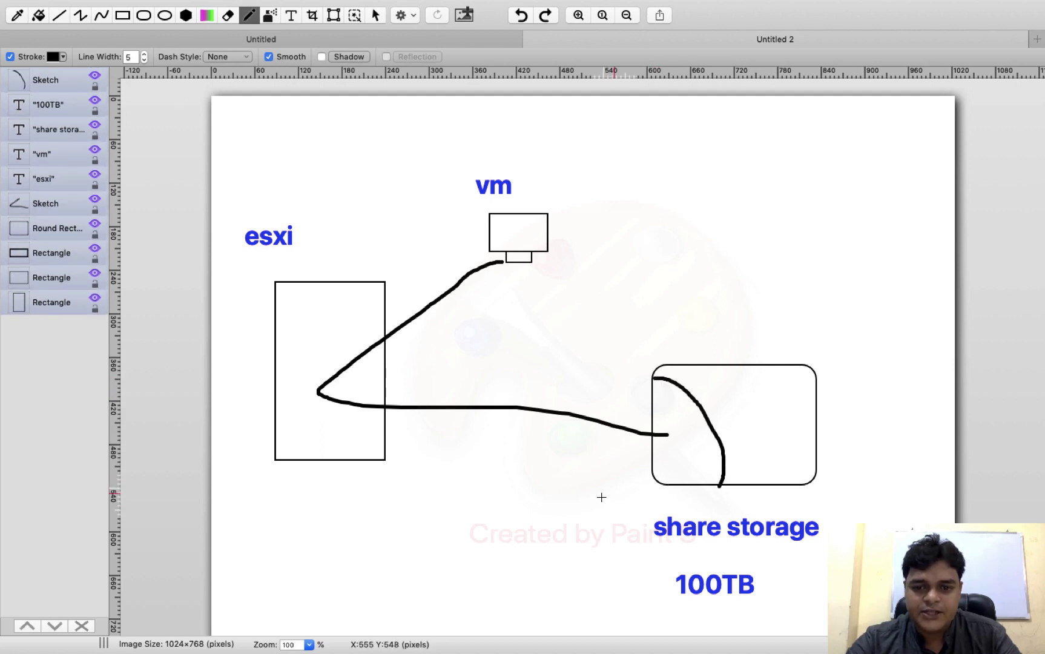
mouse_move(568, 478)
mouse_down()
mouse_move(612, 437)
mouse_move(623, 446)
mouse_move(635, 431)
mouse_move(633, 449)
mouse_up()
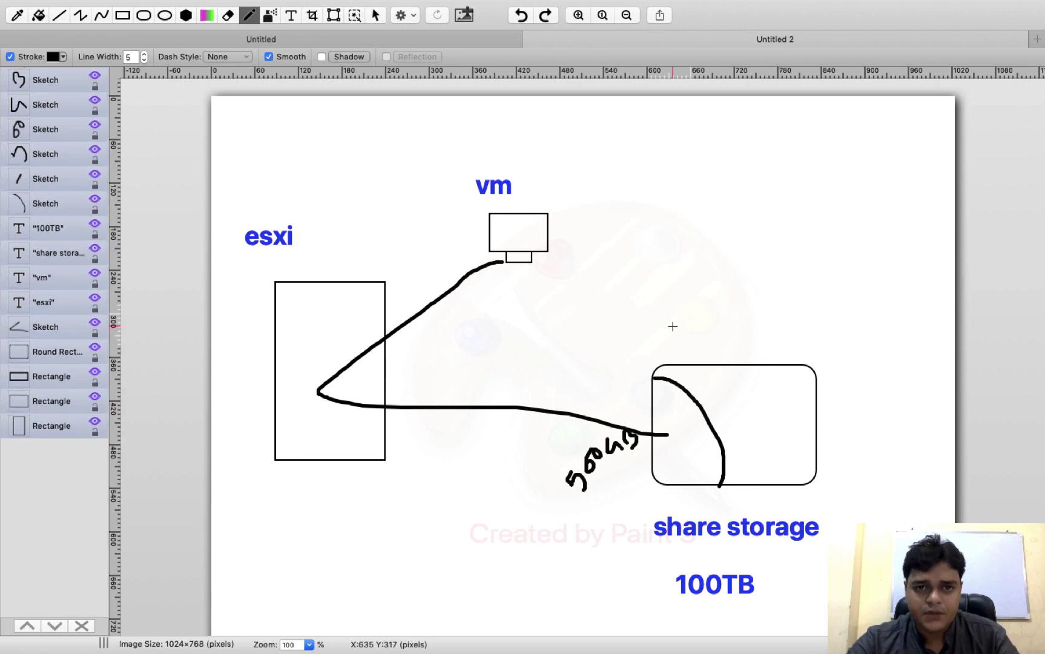
Handwrite Thin in the space between the monitor and the storage, and OS with 15GB beside the monitor.
mouse_move(548, 322)
mouse_down()
mouse_move(547, 340)
mouse_move(564, 321)
mouse_move(564, 335)
mouse_move(620, 312)
mouse_up()
click(582, 298)
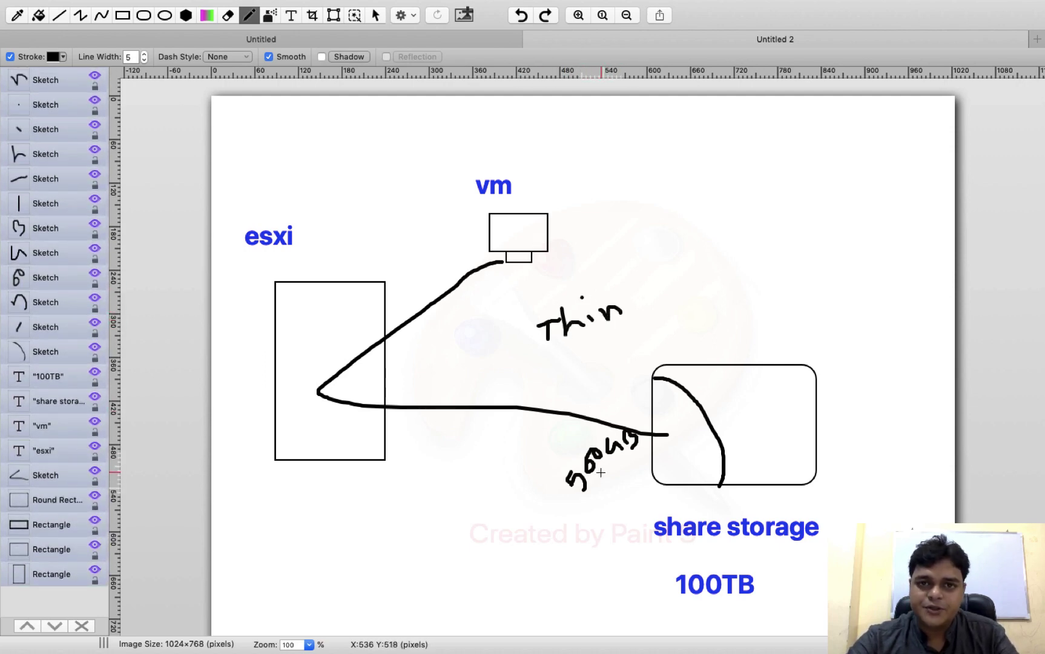
drag(558, 225, 626, 225)
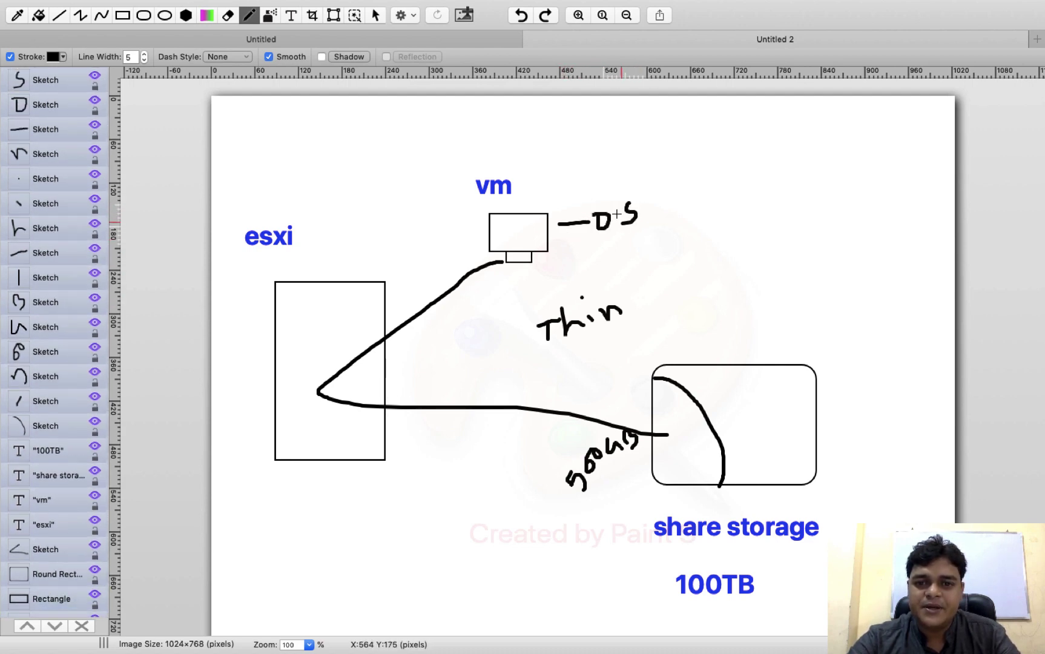
drag(587, 164, 602, 195)
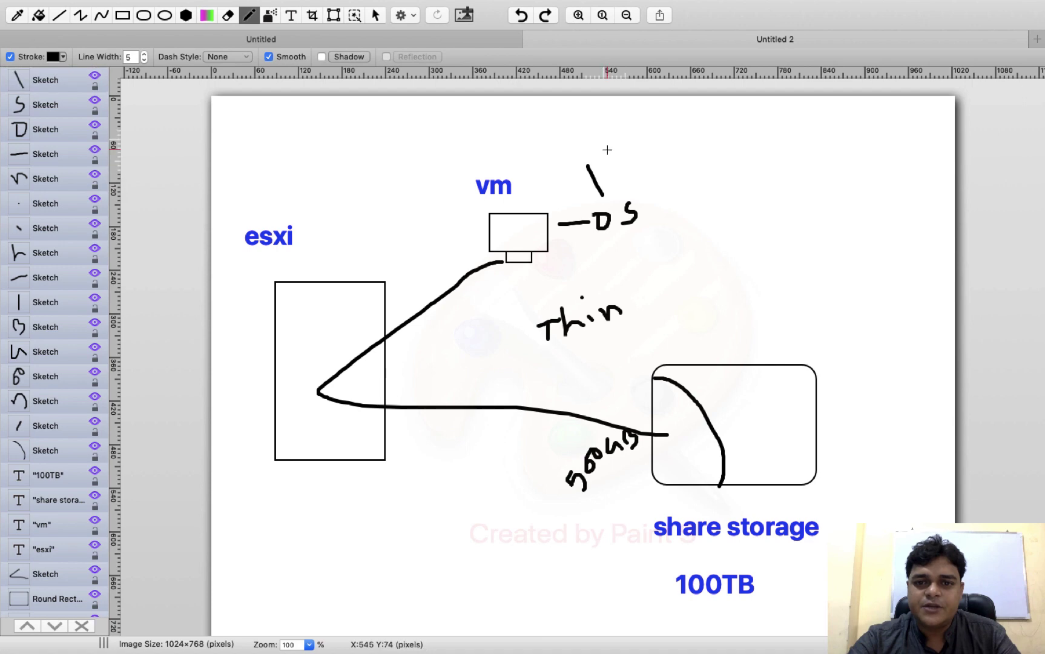
mouse_move(606, 150)
mouse_down()
mouse_move(602, 180)
mouse_move(626, 158)
mouse_move(632, 167)
mouse_move(640, 140)
mouse_move(640, 160)
mouse_up()
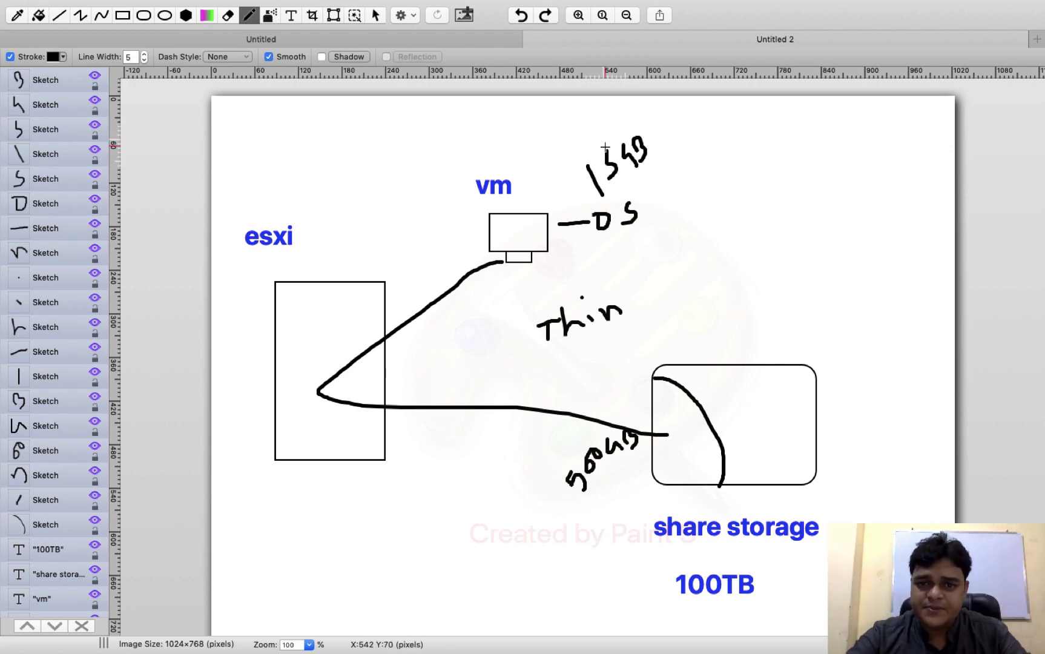
drag(605, 147, 613, 141)
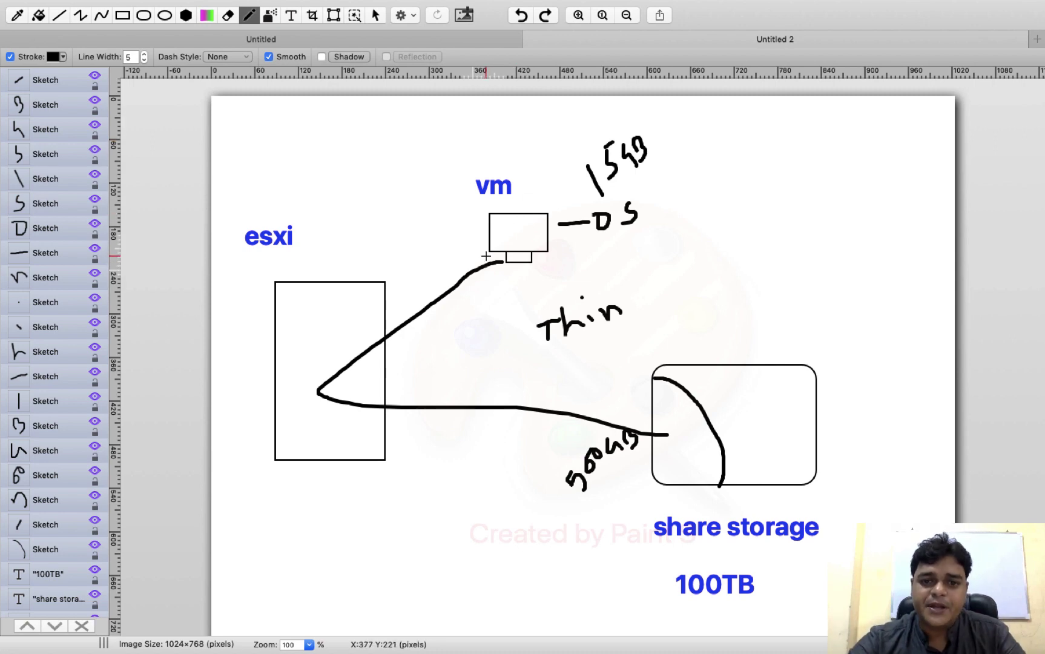
Sketch an arrowhead where the connecting line meets the monitor and underline the handwritten word Thin.
mouse_move(485, 256)
mouse_down()
mouse_move(505, 261)
mouse_move(502, 272)
mouse_up()
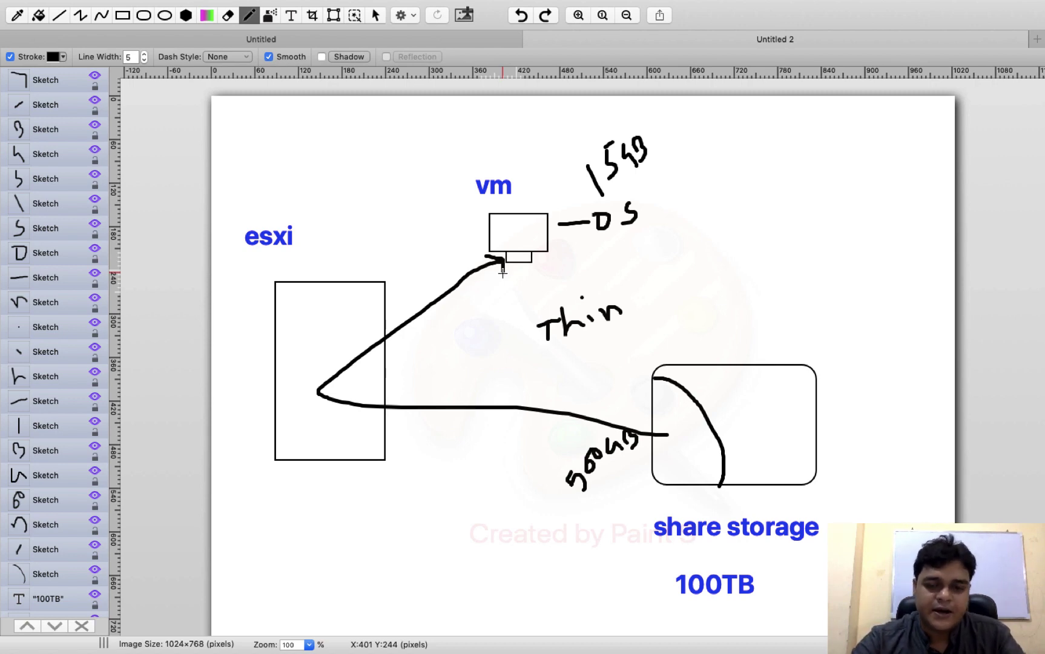
drag(541, 364, 645, 327)
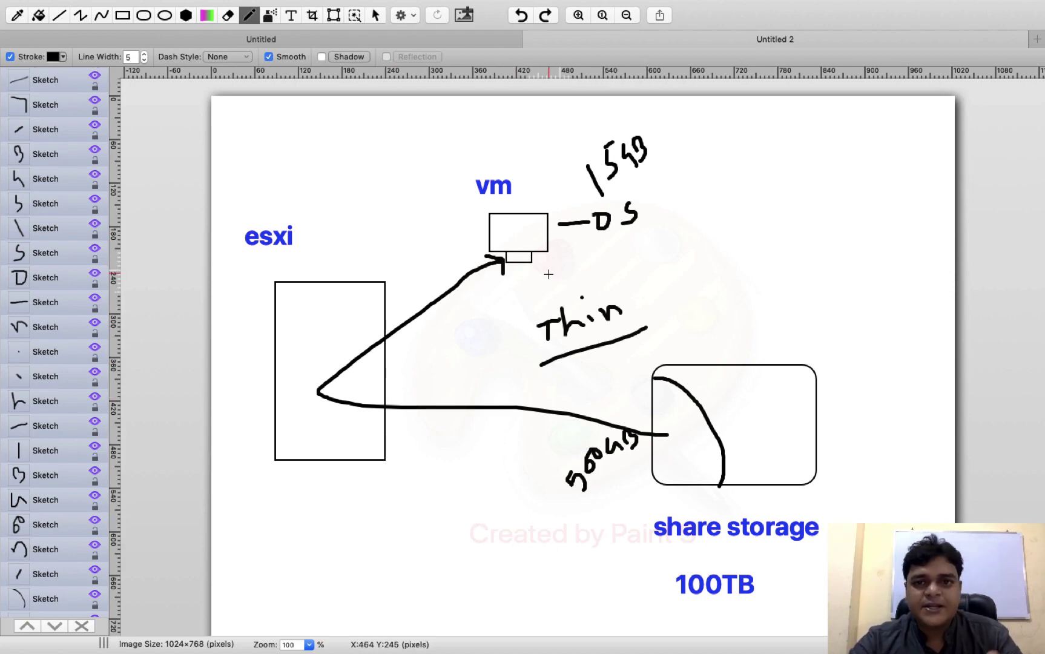
Check the thick provisioning options in the Chrome wizard, and add the text thick below the connecting line in the Paint S diagram.
key(ctrl+Right)
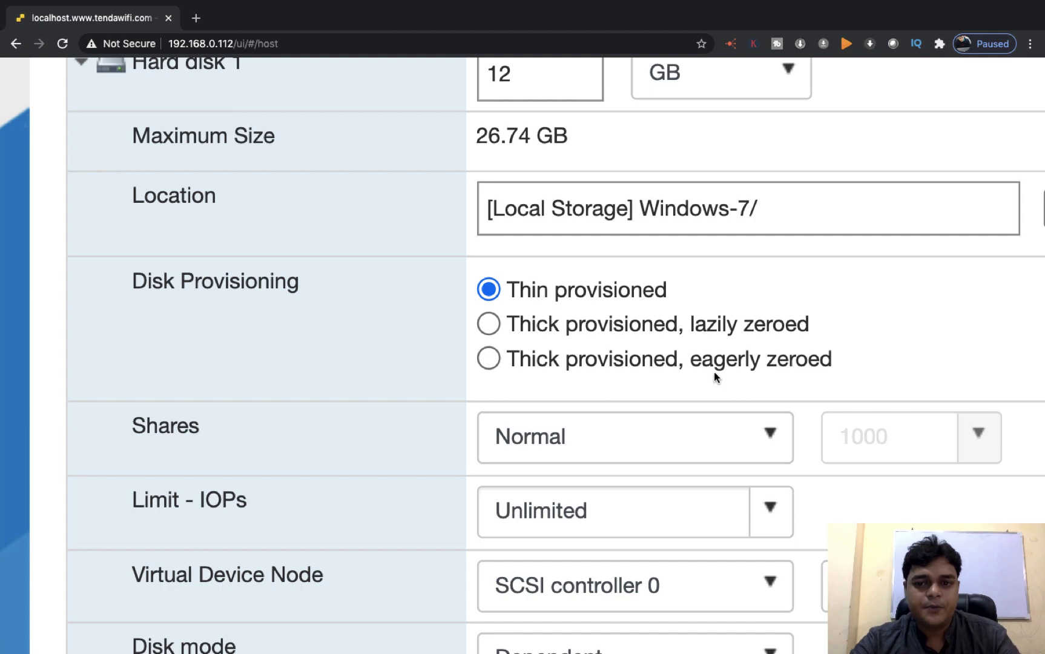
key(ctrl+Left)
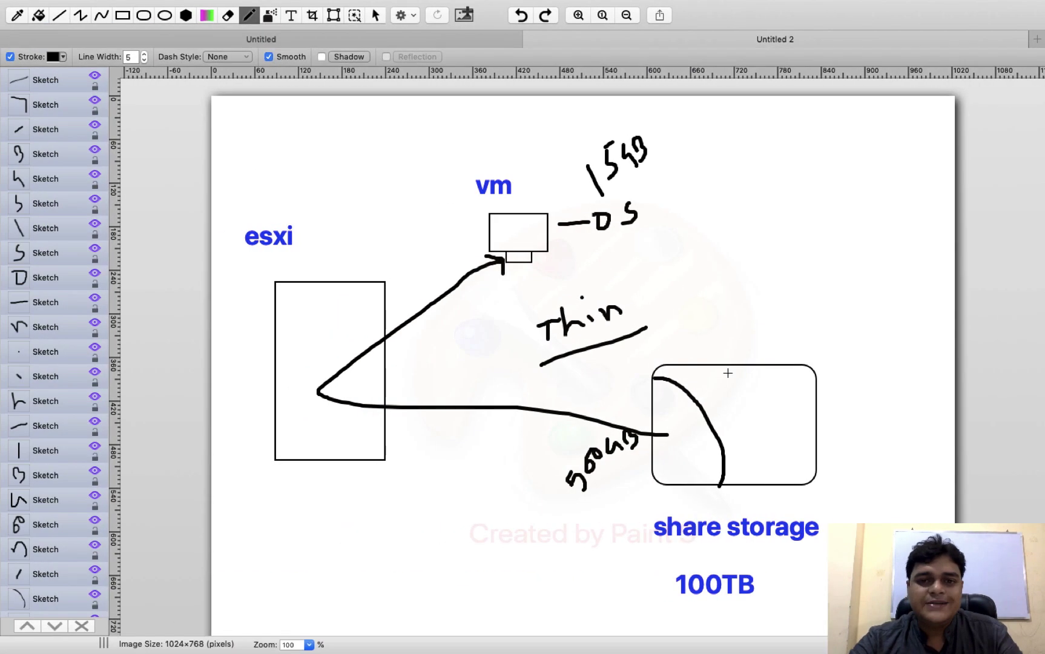
click(291, 15)
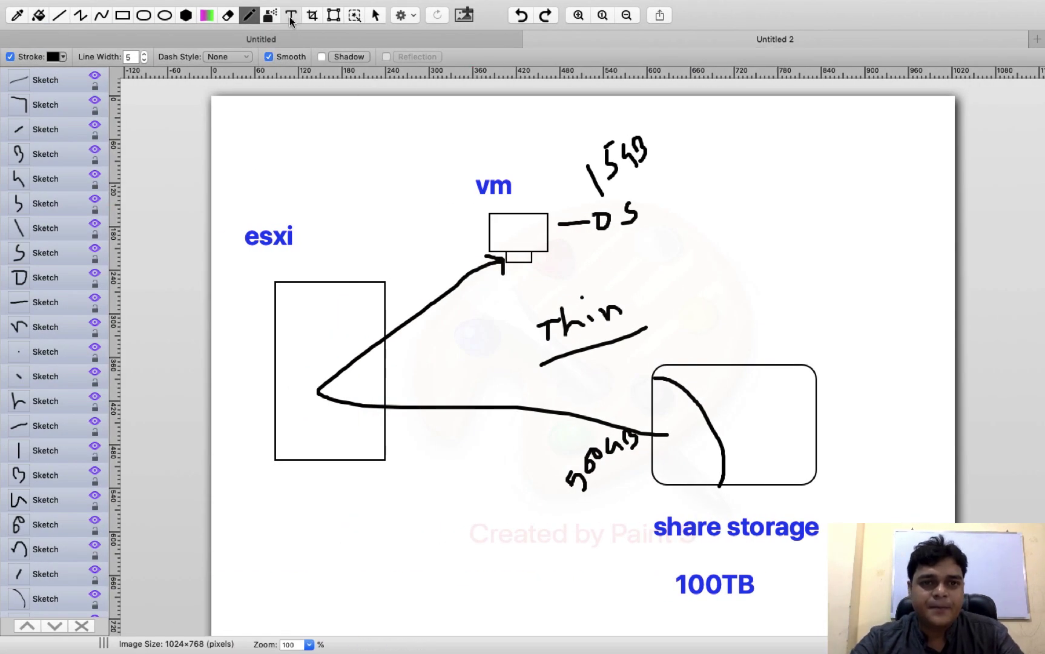
drag(407, 487, 507, 549)
text(hick)
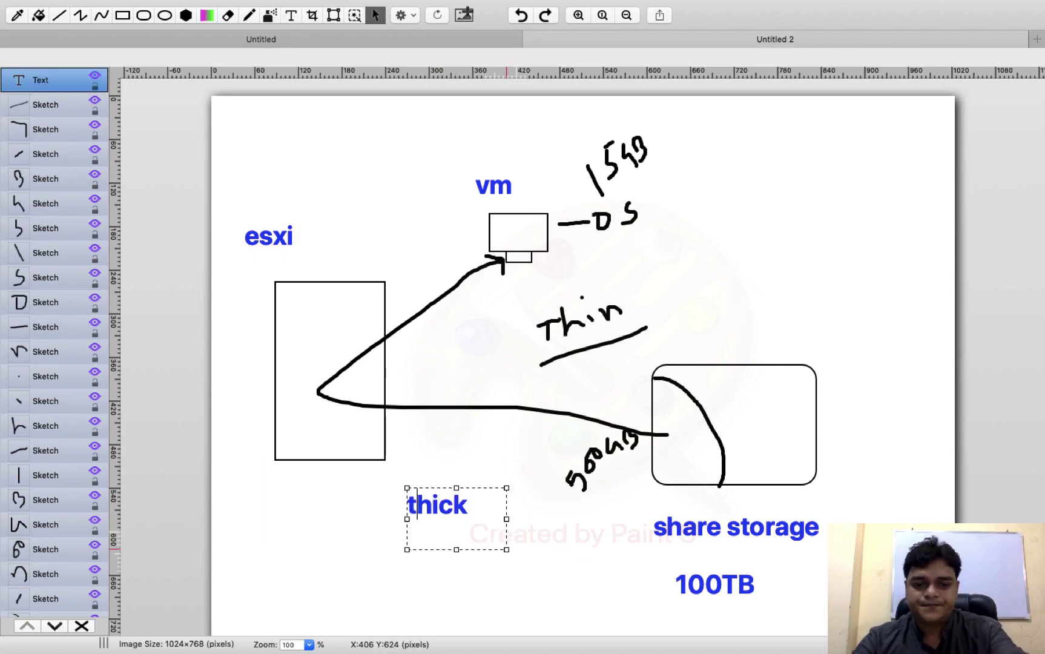
click(693, 447)
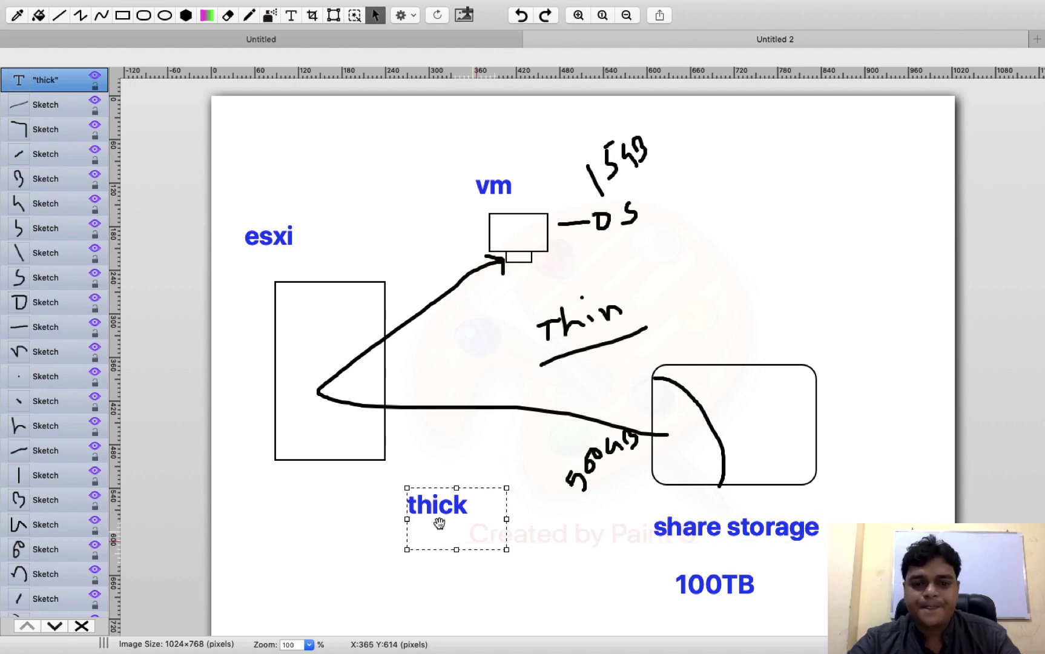
Add the text laizy beside thick and align it on the same line.
click(291, 17)
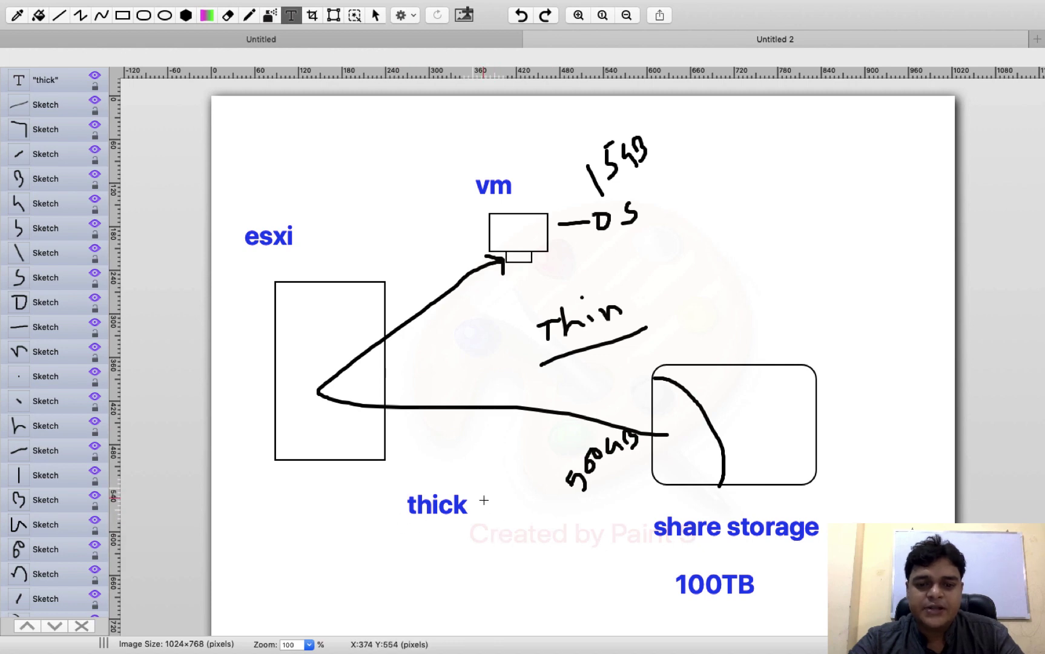
drag(483, 499, 566, 534)
text(laizy)
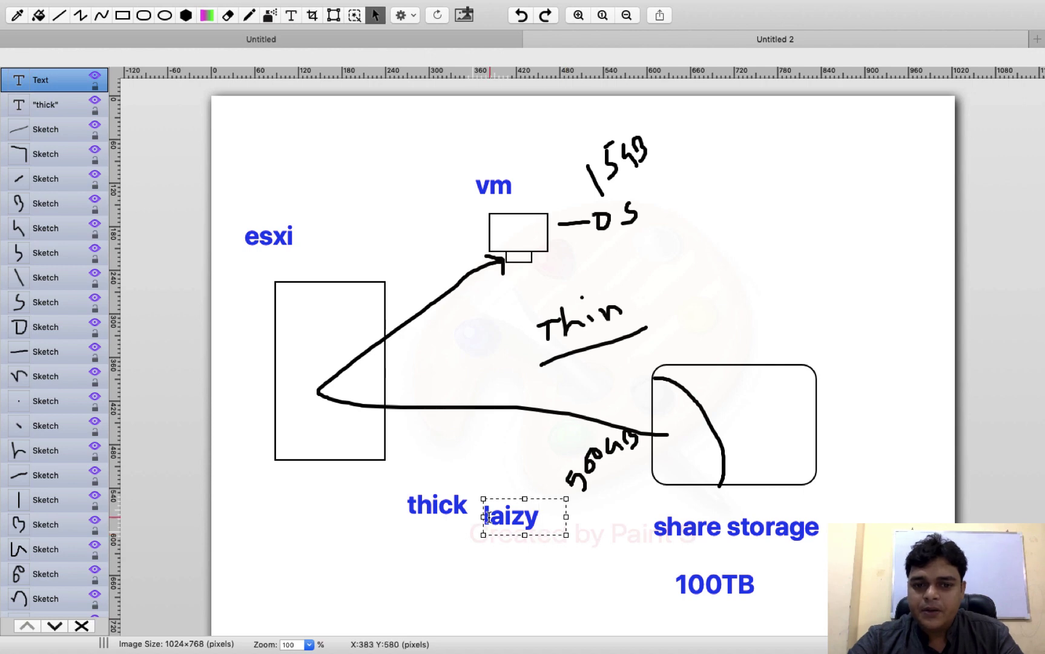
drag(524, 498, 523, 487)
click(520, 455)
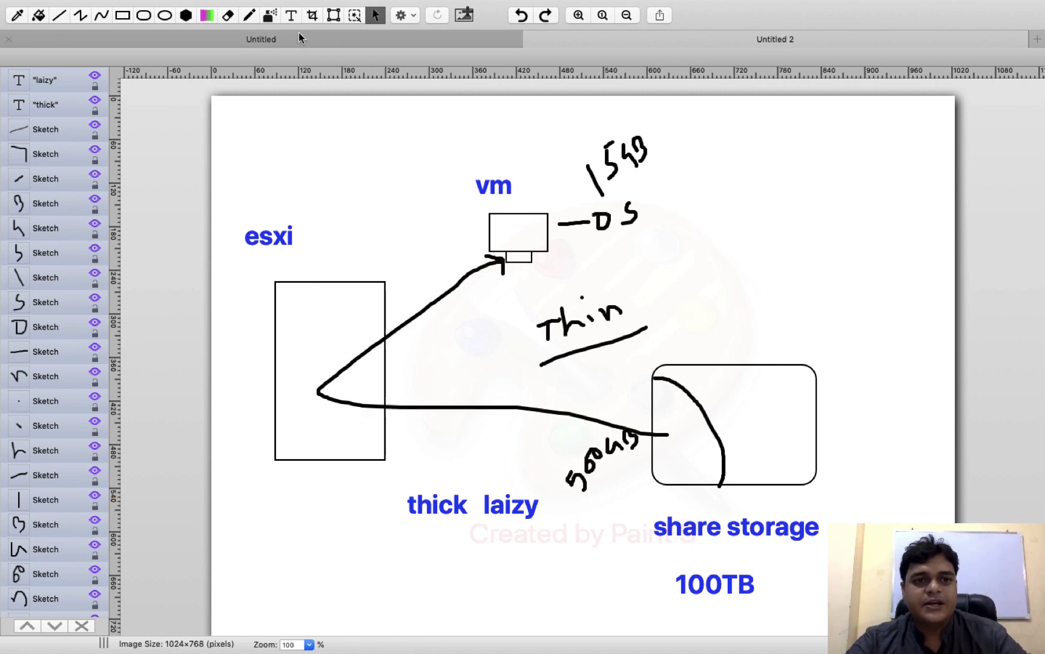
Add a text block below thick laizy reading "F.T . Not Support" and "Migration from local to cloud not support".
click(291, 15)
drag(307, 519, 572, 634)
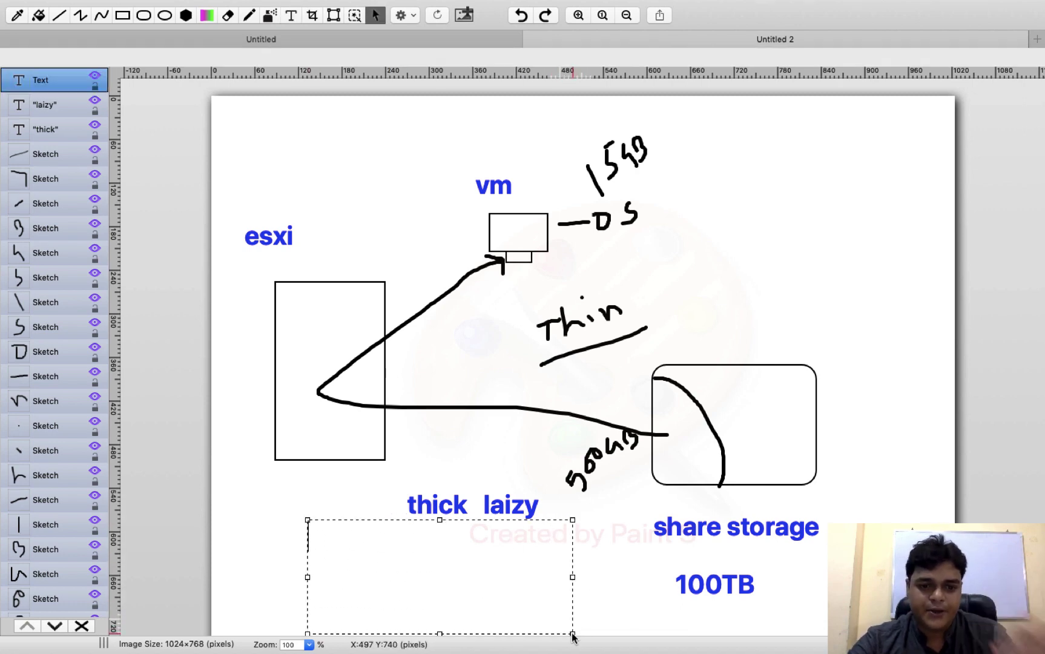
text(F.T . Not Support)
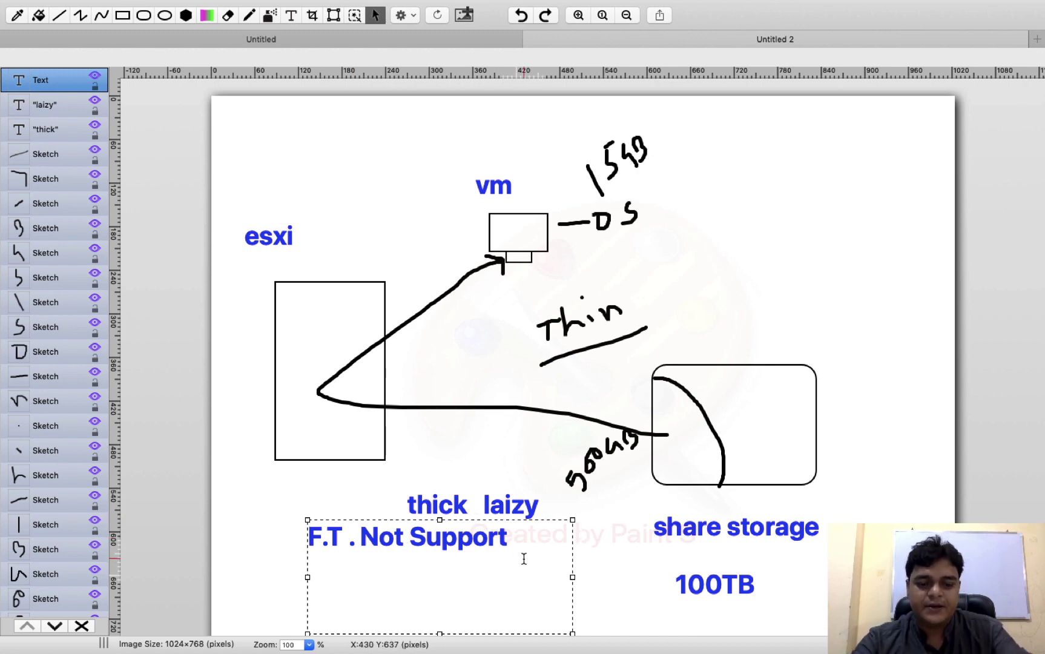
text(Migration from local to cloud)
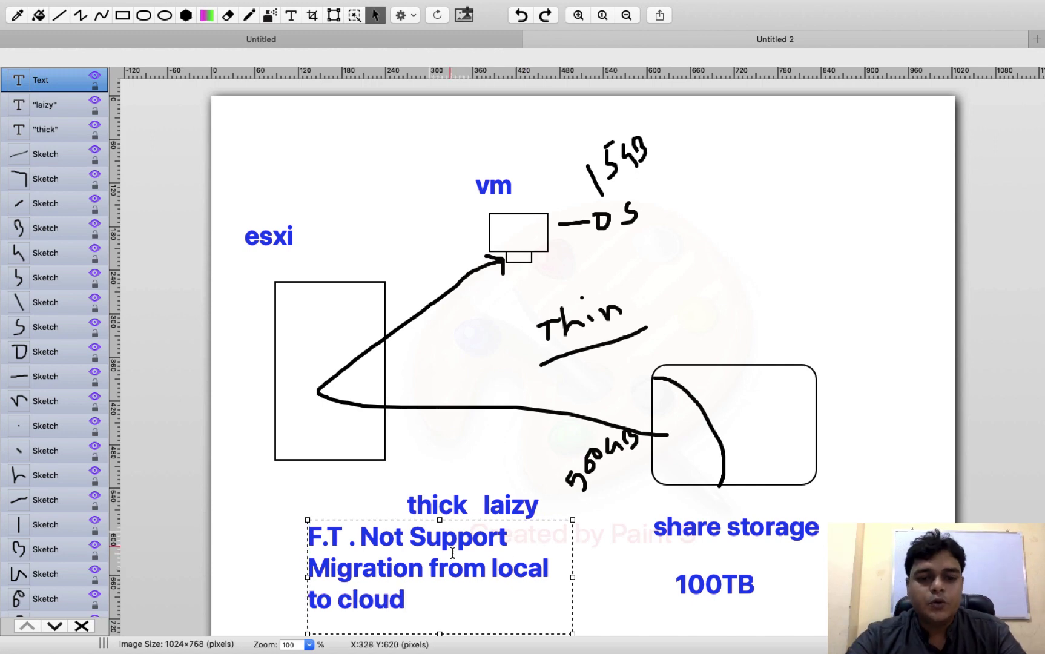
text(not support)
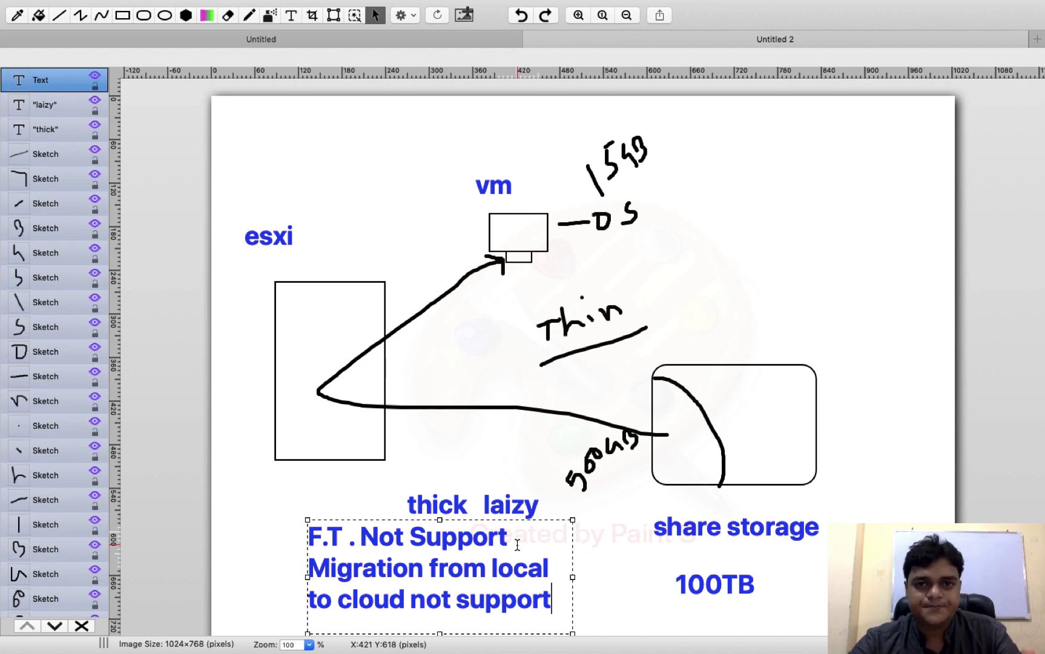
Switch to the Chrome wizard, restore the page's normal zoom and finish creating the Windows-7 virtual machine with its thin provisioned disk.
key(ctrl+Right)
key(super+0)
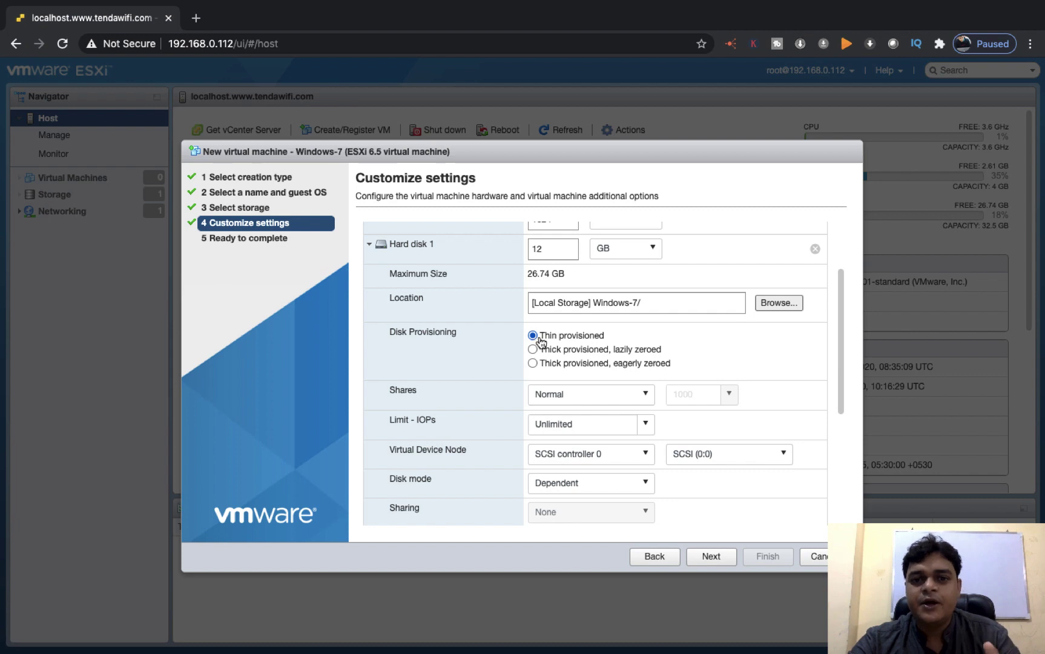
scroll(578, 306, up, 2)
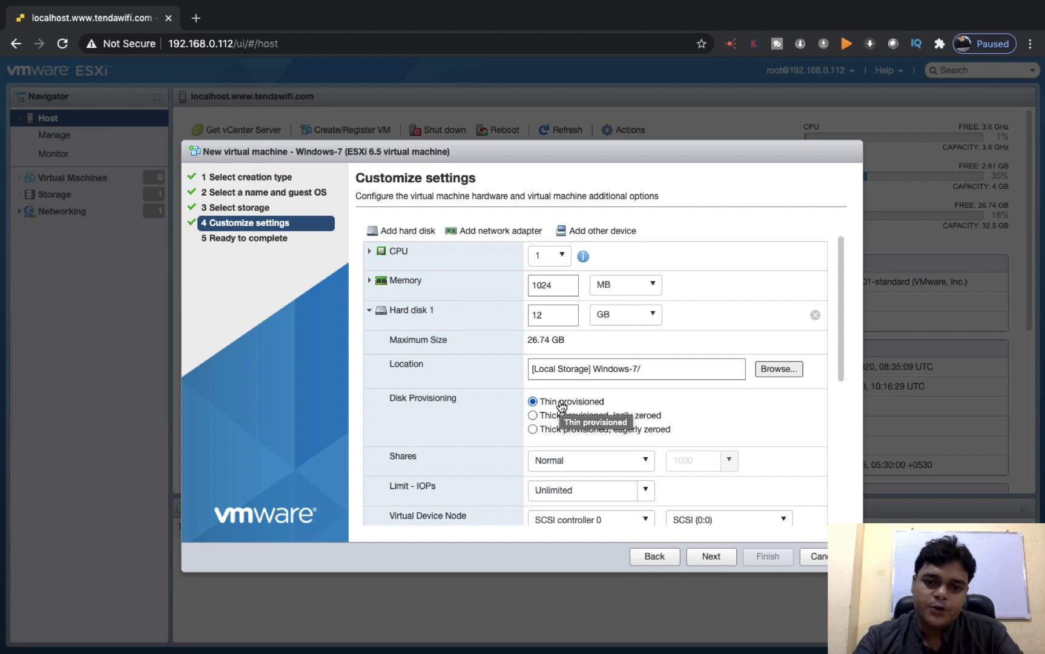
click(713, 561)
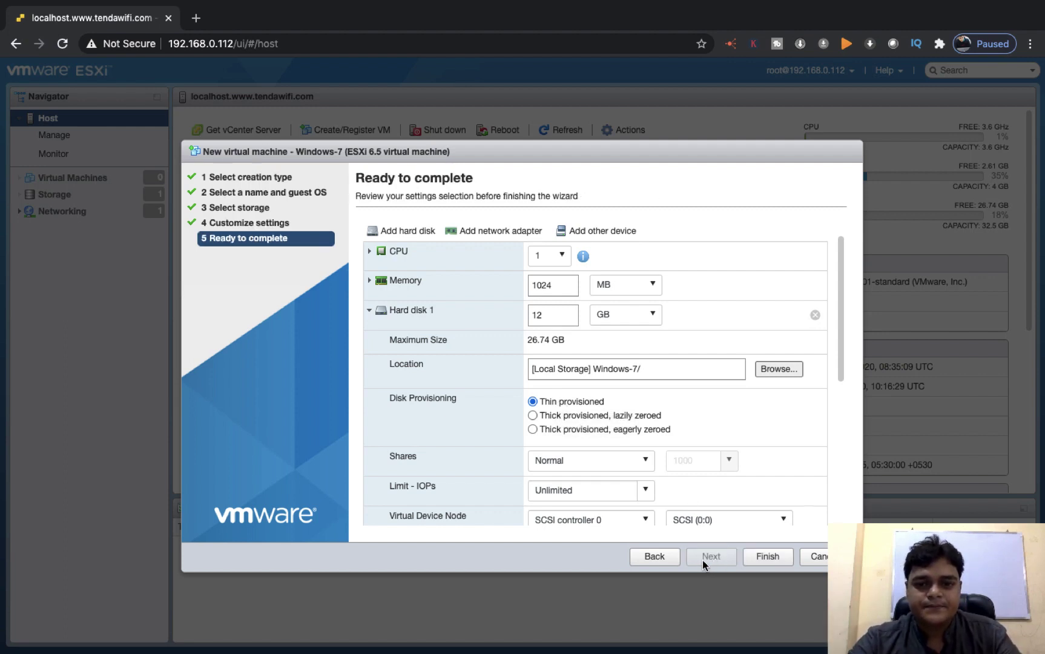
click(764, 555)
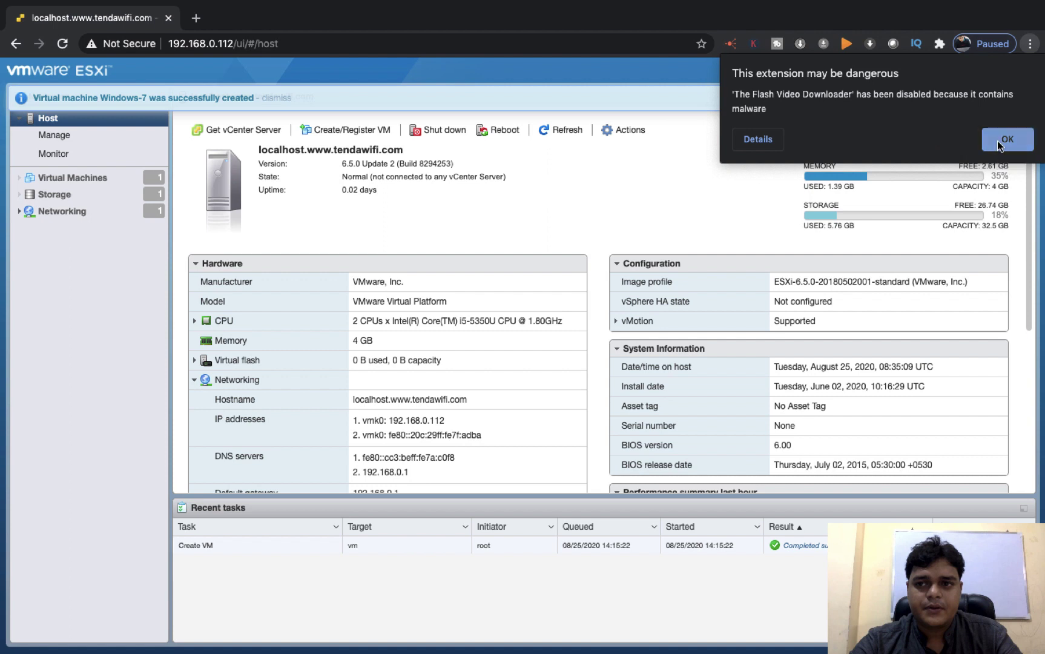
Dismiss the browser extension warning and the creation notice, and open the Windows-7 virtual machine's details.
click(996, 140)
click(1022, 98)
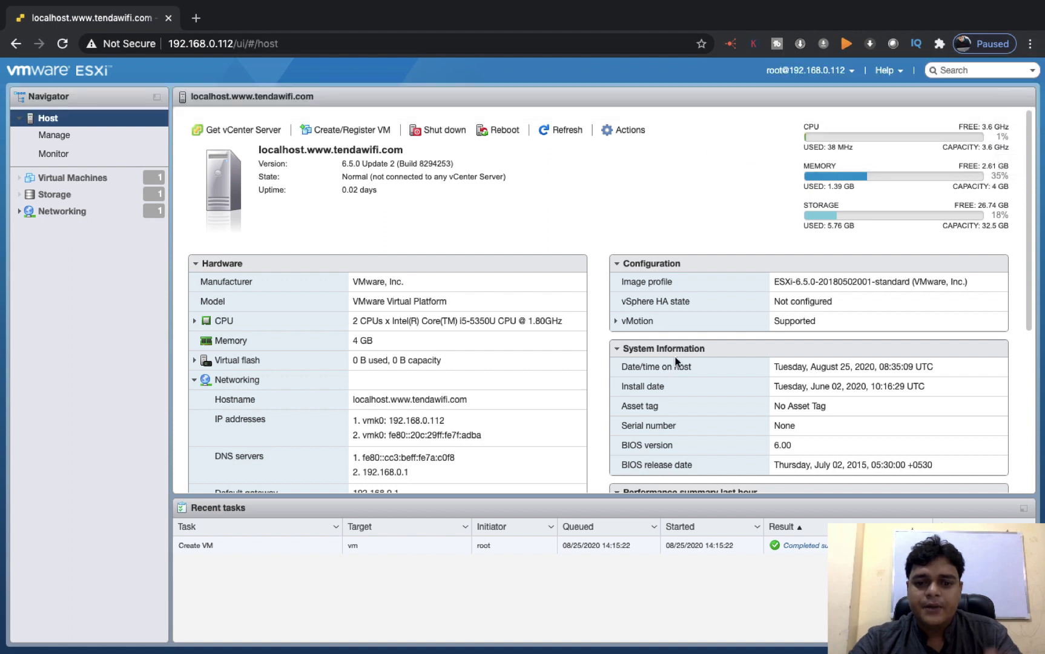
click(87, 182)
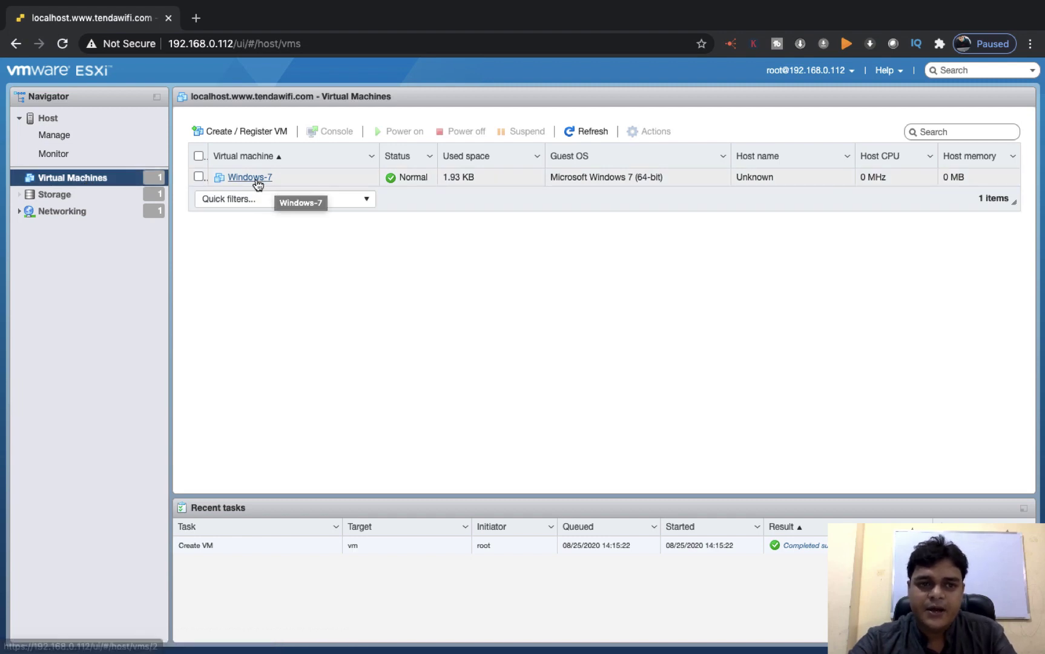
click(257, 182)
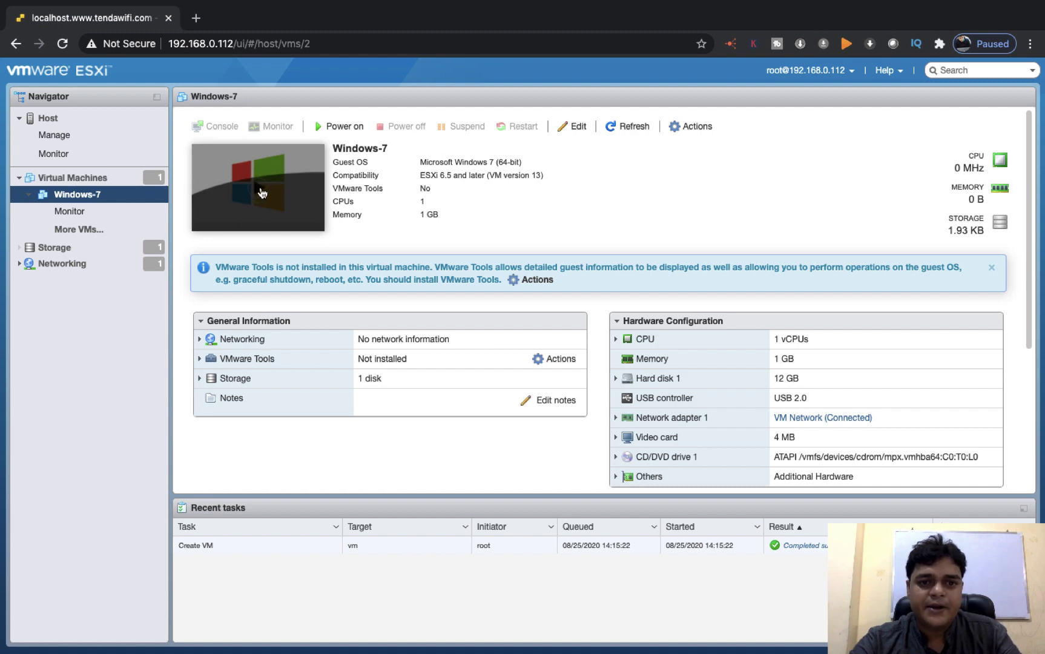
Power on the Windows-7 virtual machine and refresh its details.
click(697, 126)
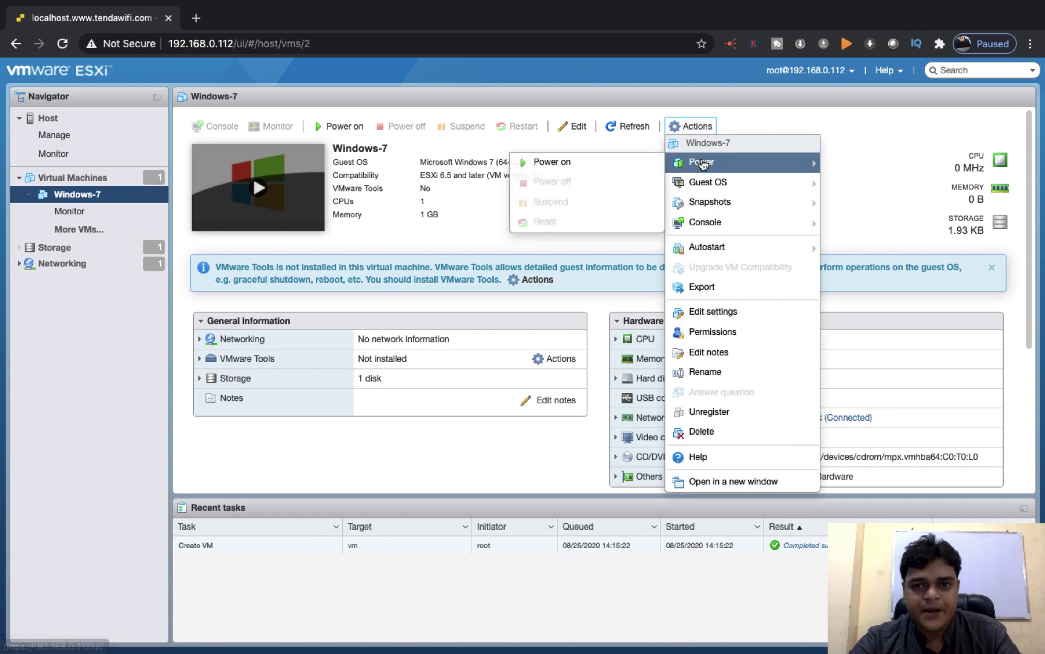
mouse_move(697, 161)
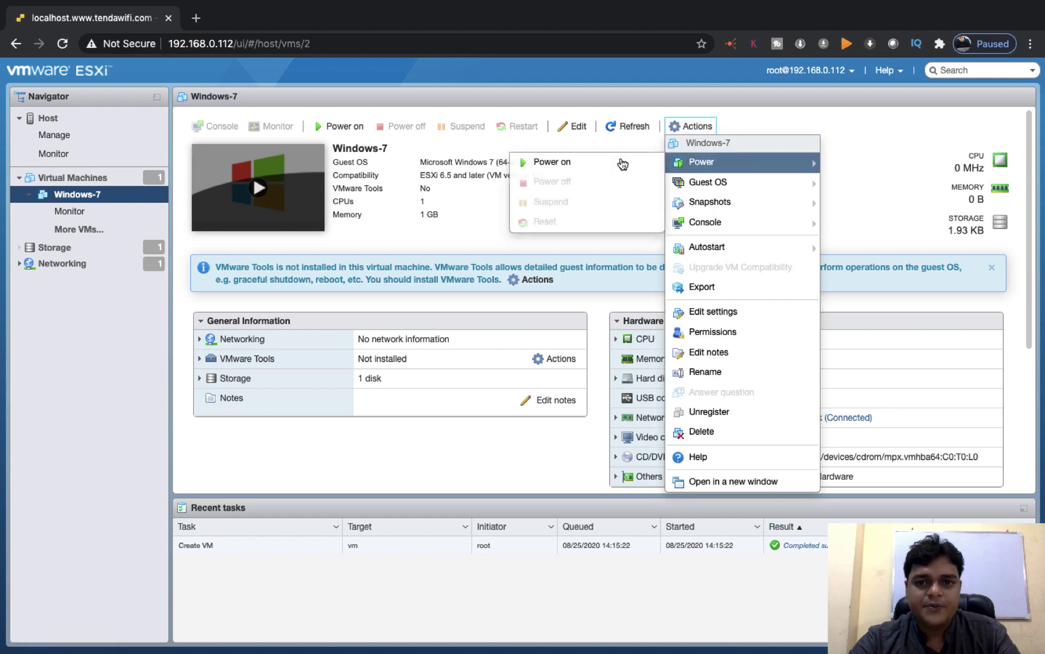
click(581, 161)
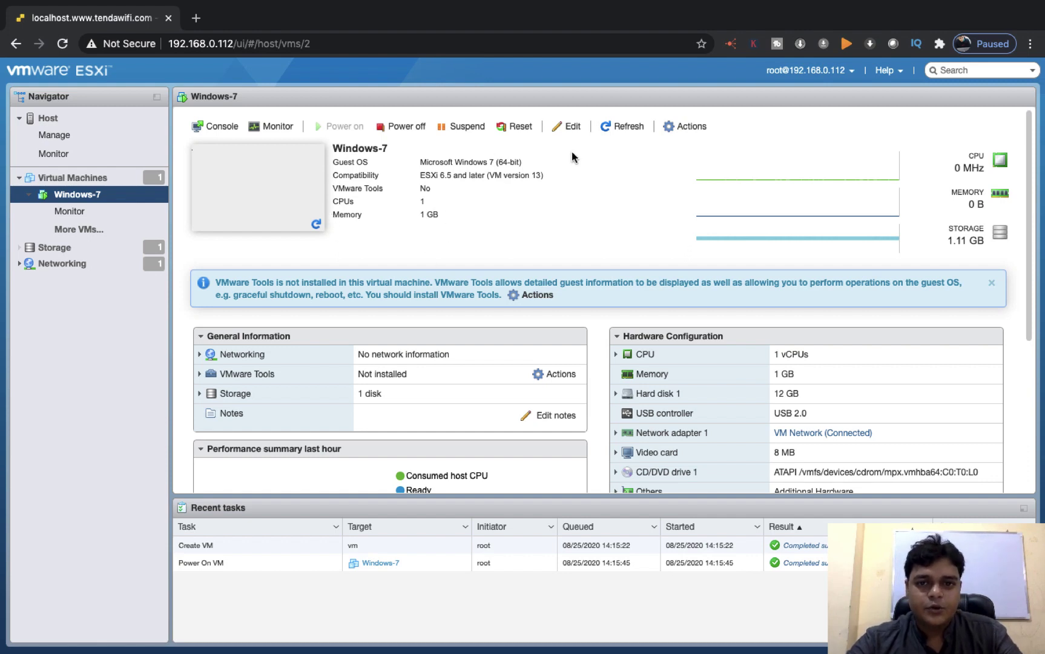
click(626, 126)
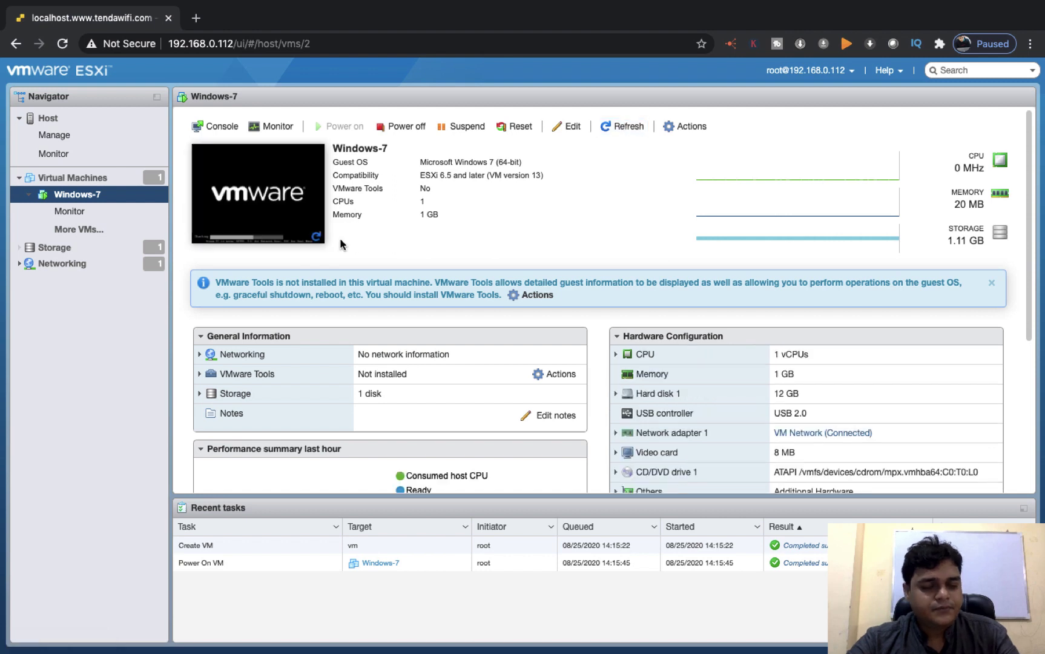
Open the Windows-7 virtual machine's console in a new browser tab.
right_click(265, 196)
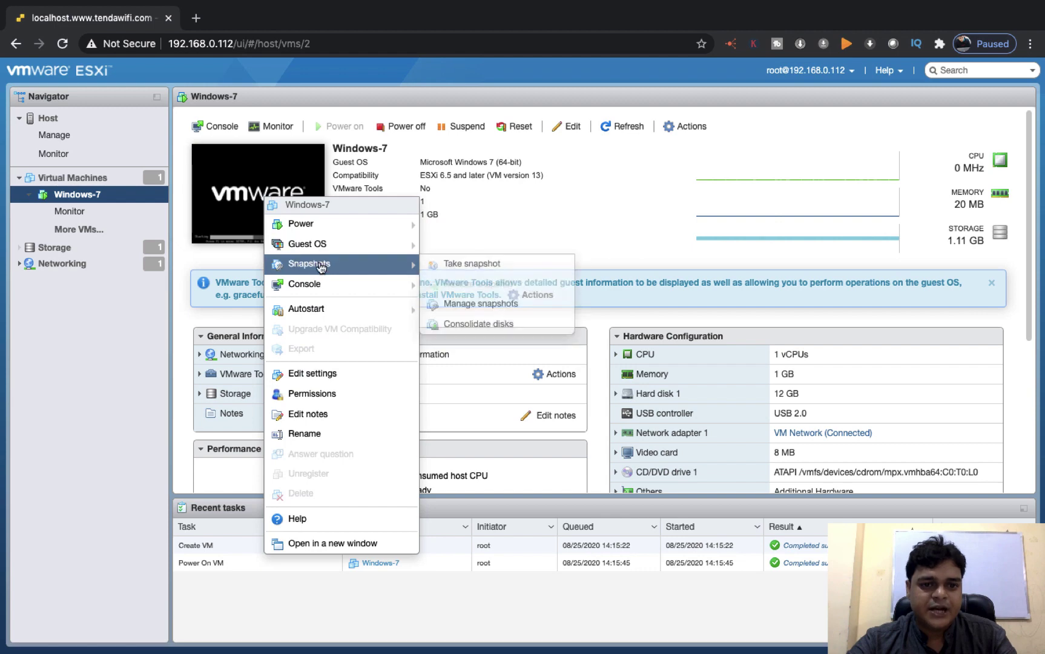
mouse_move(328, 290)
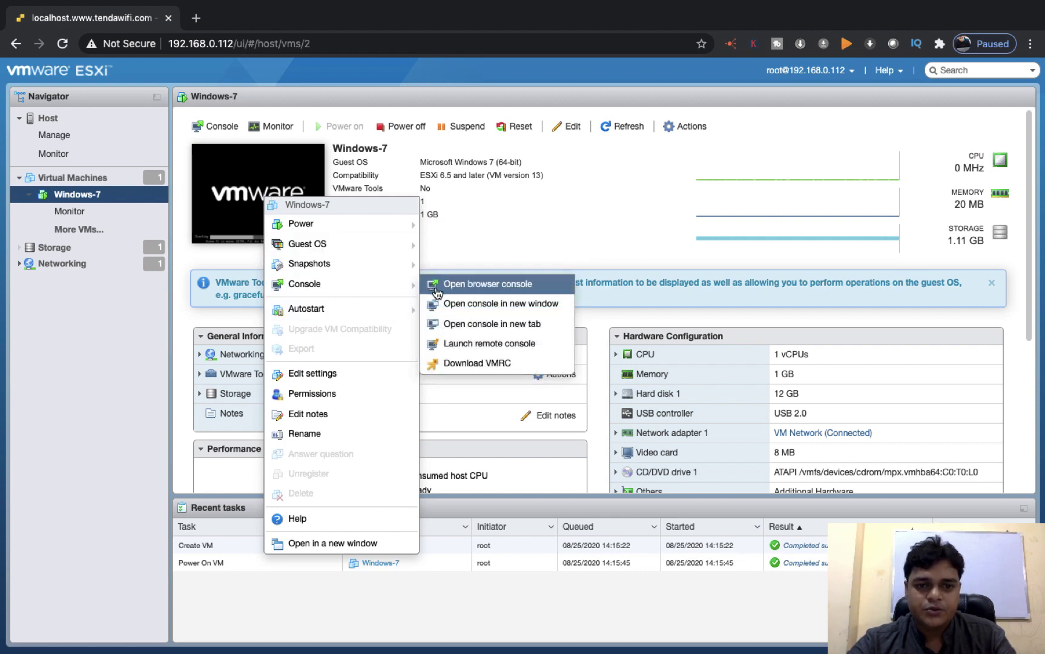
click(483, 300)
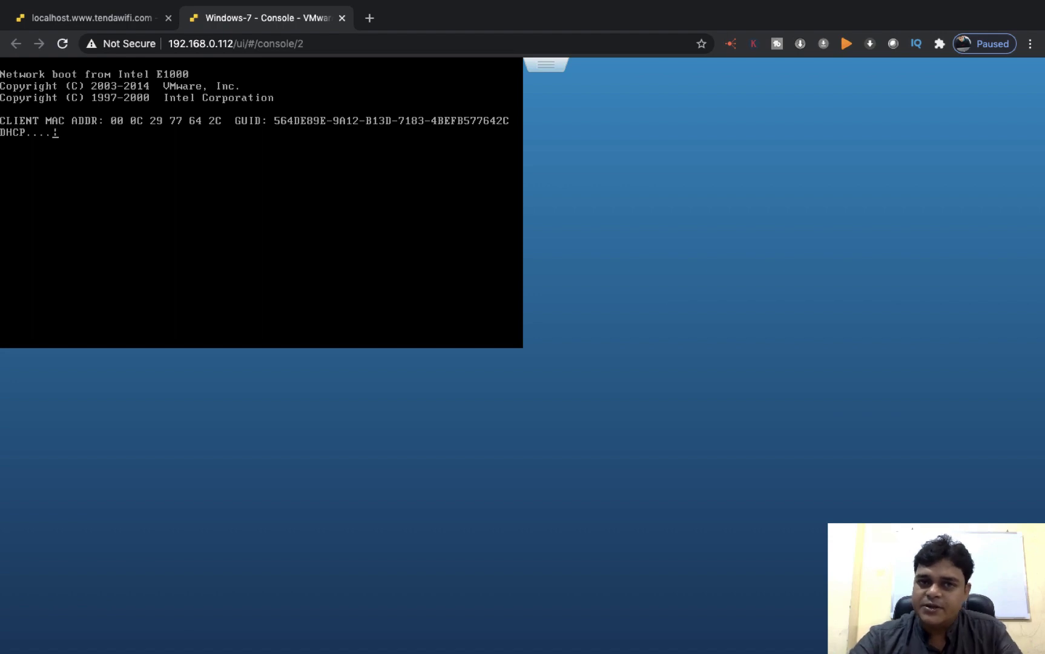
click(81, 20)
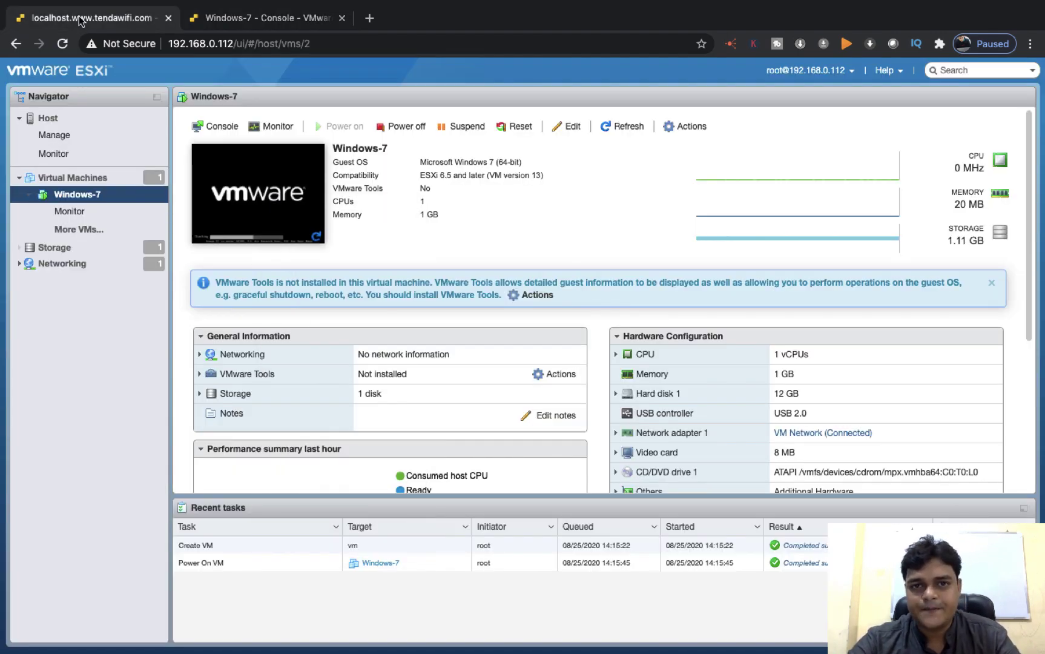
key(super+Tab)
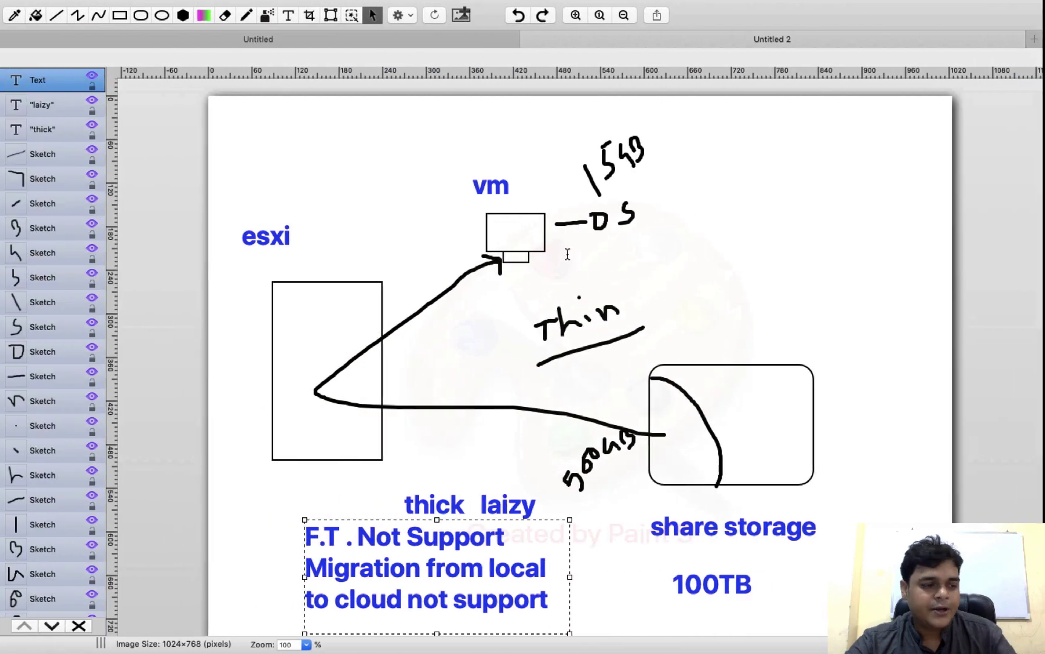
key(ctrl+Left)
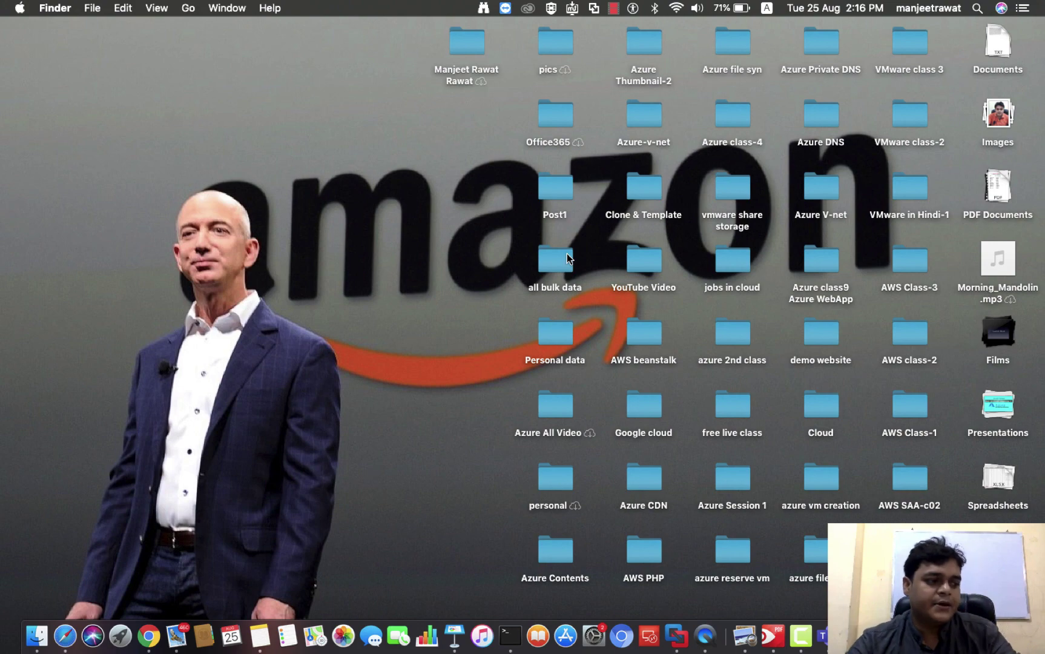
key(ctrl+Right)
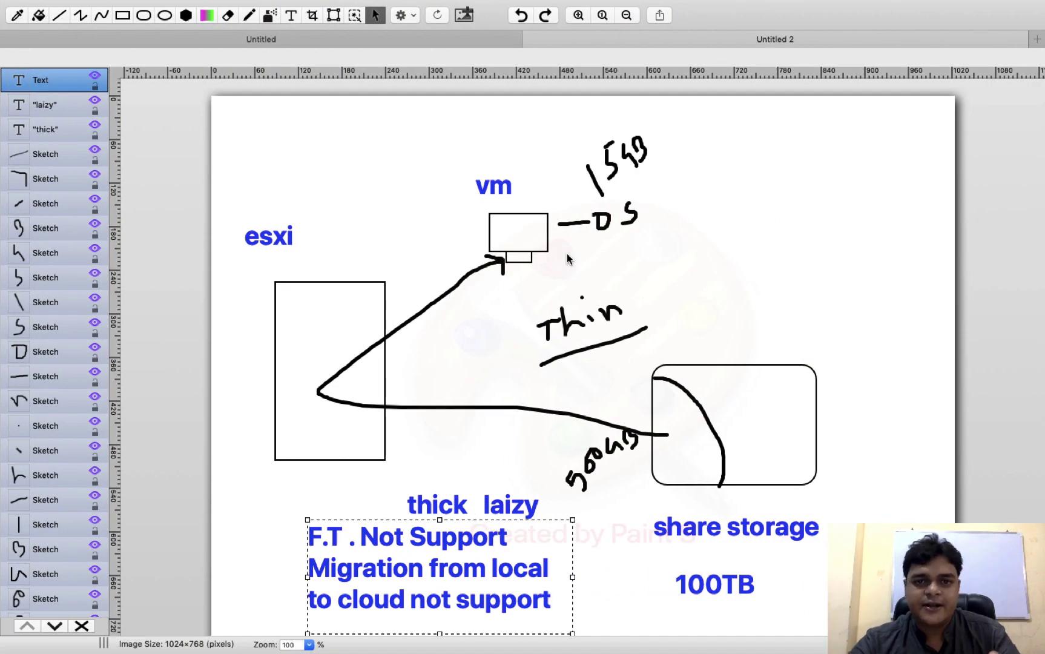
key(ctrl+Right)
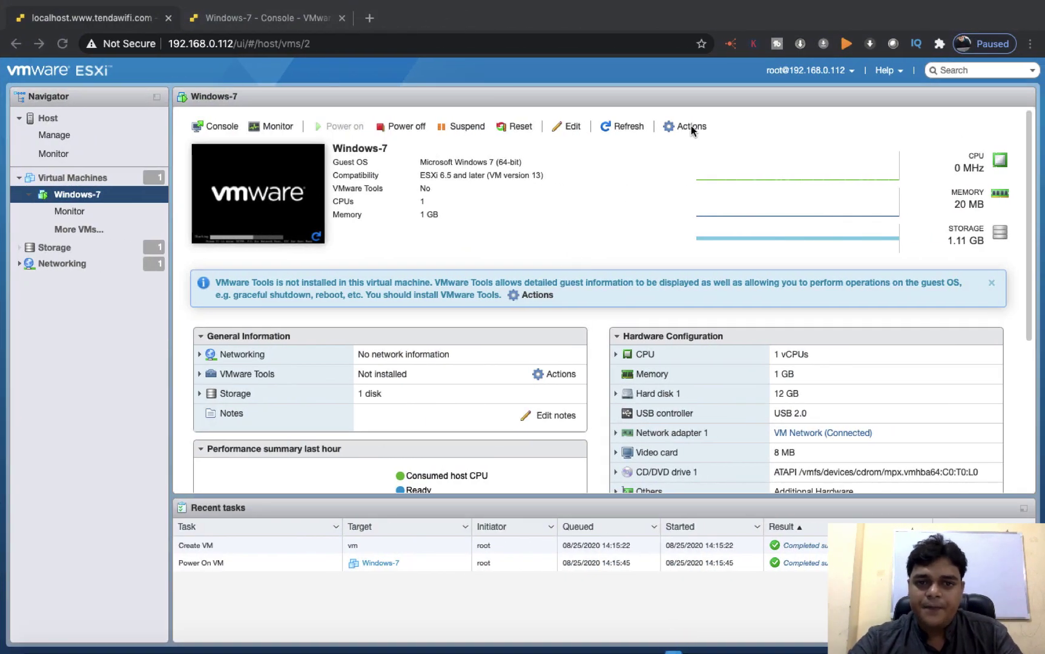
Check the boot output in the Windows-7 console and return to the virtual machine's details.
click(267, 19)
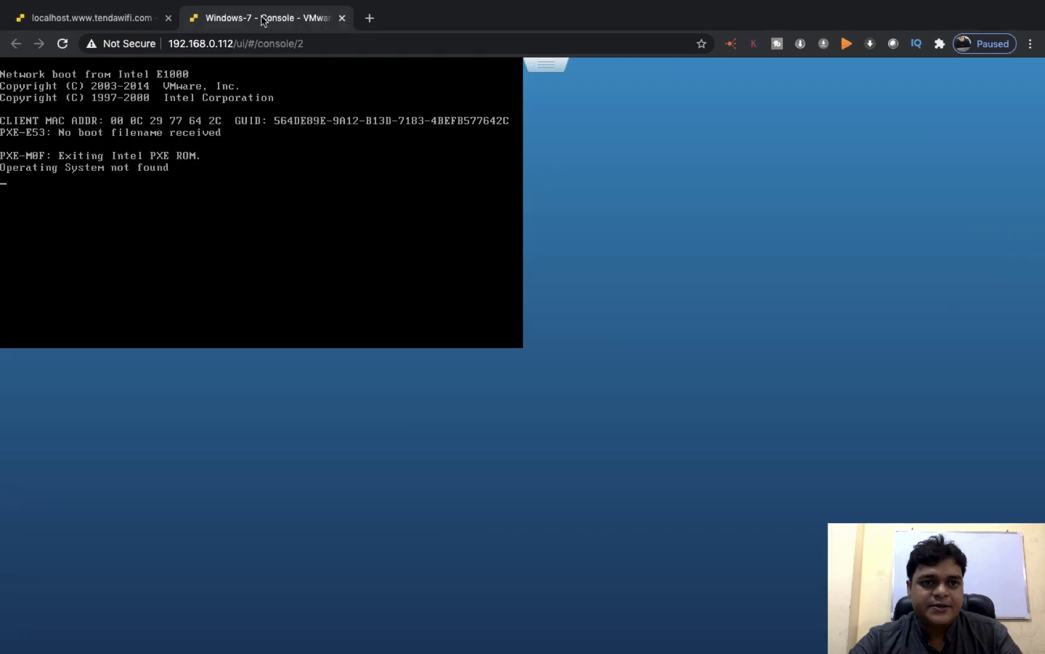
click(133, 19)
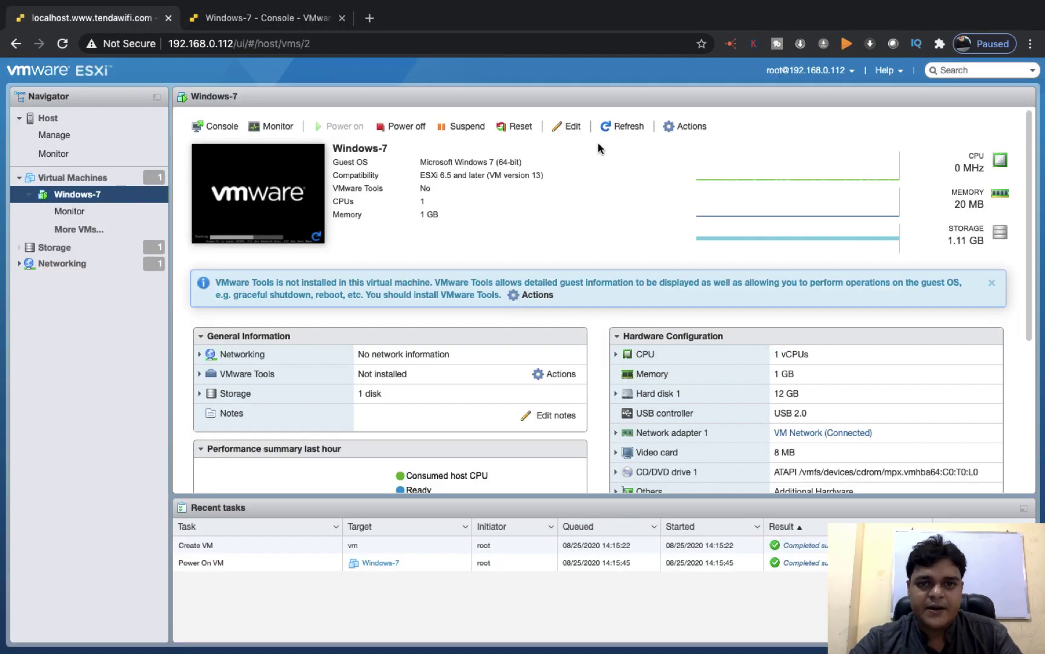
Edit the Windows-7 virtual machine's settings so that CD/DVD Drive 1 uses a datastore ISO file.
click(687, 124)
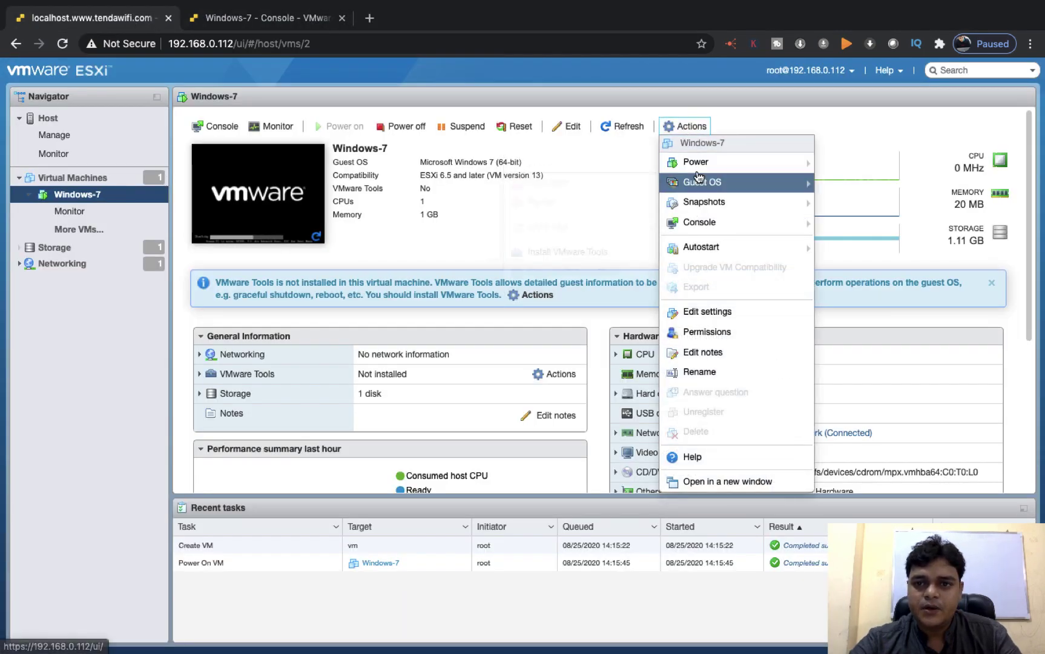
click(705, 311)
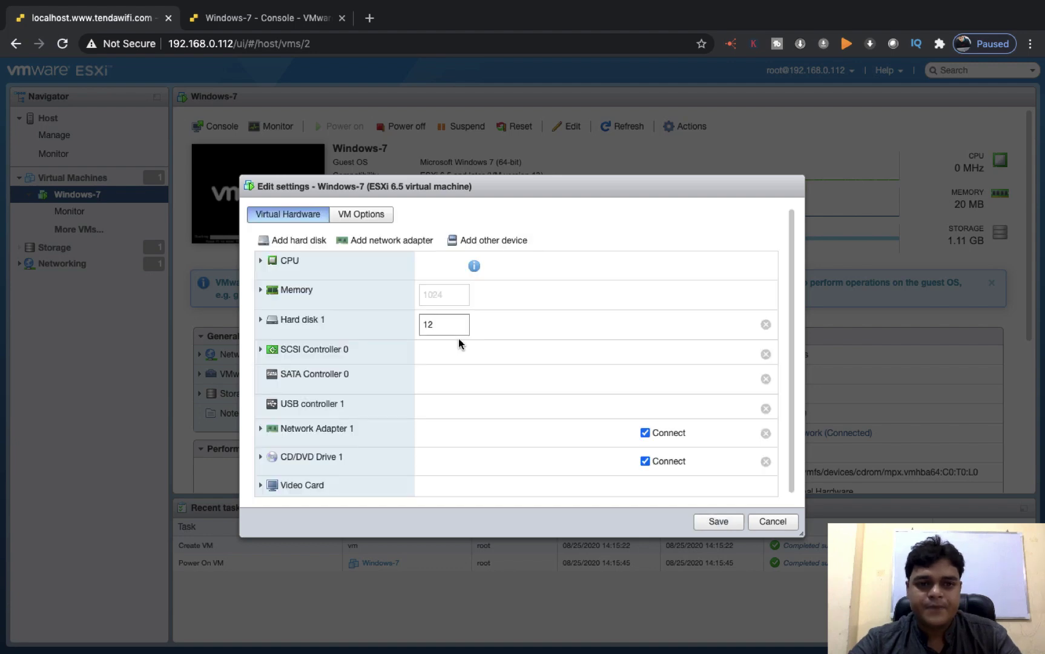
click(300, 460)
scroll(423, 436, down, 3)
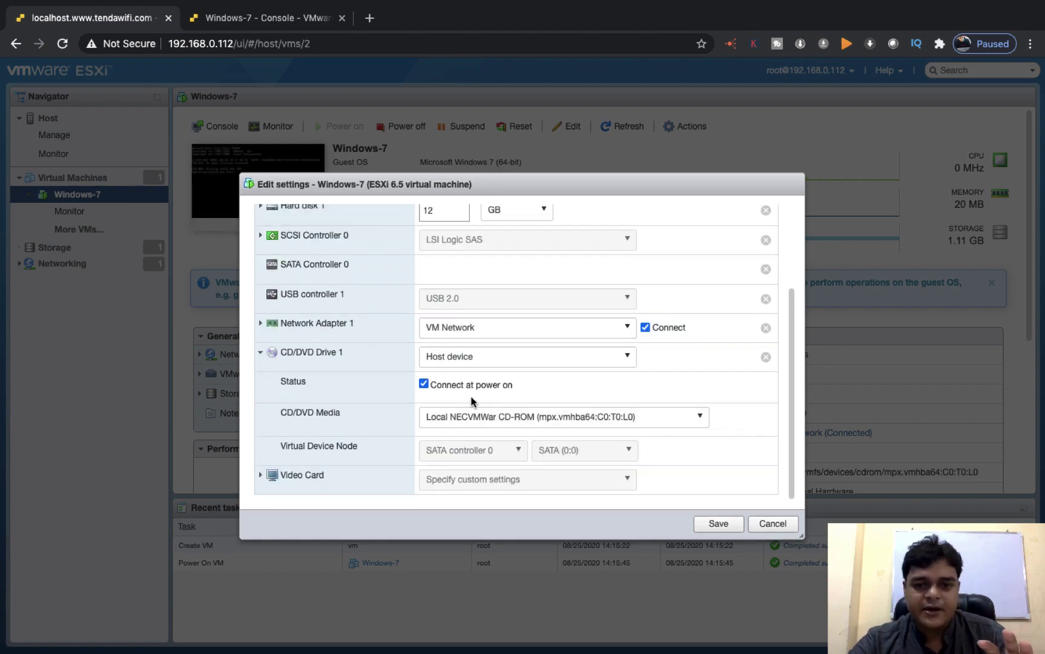
click(496, 361)
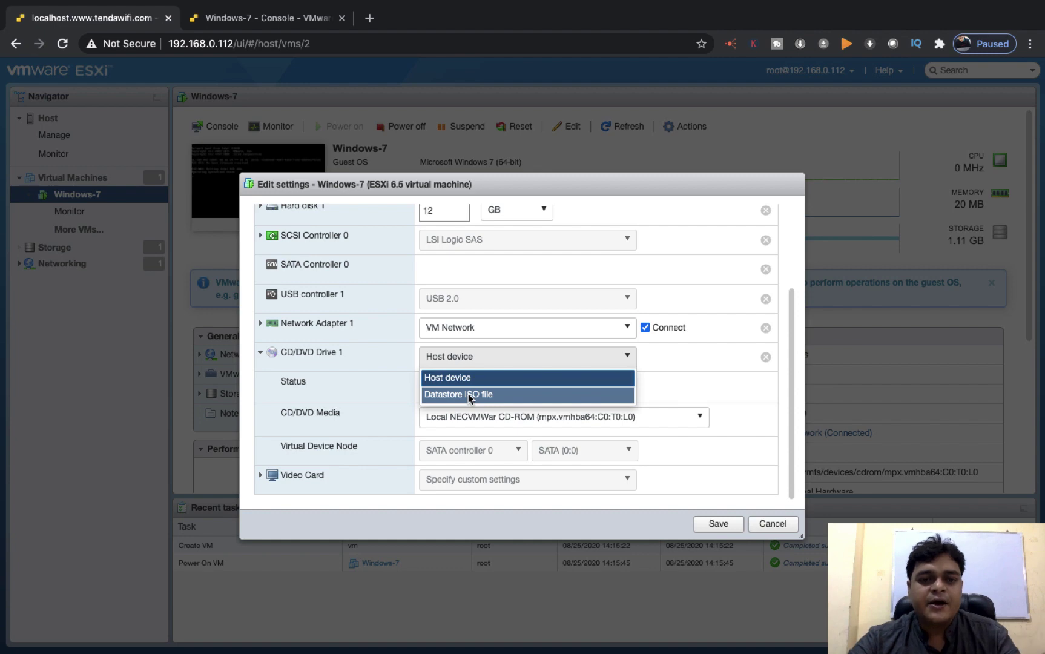
click(468, 394)
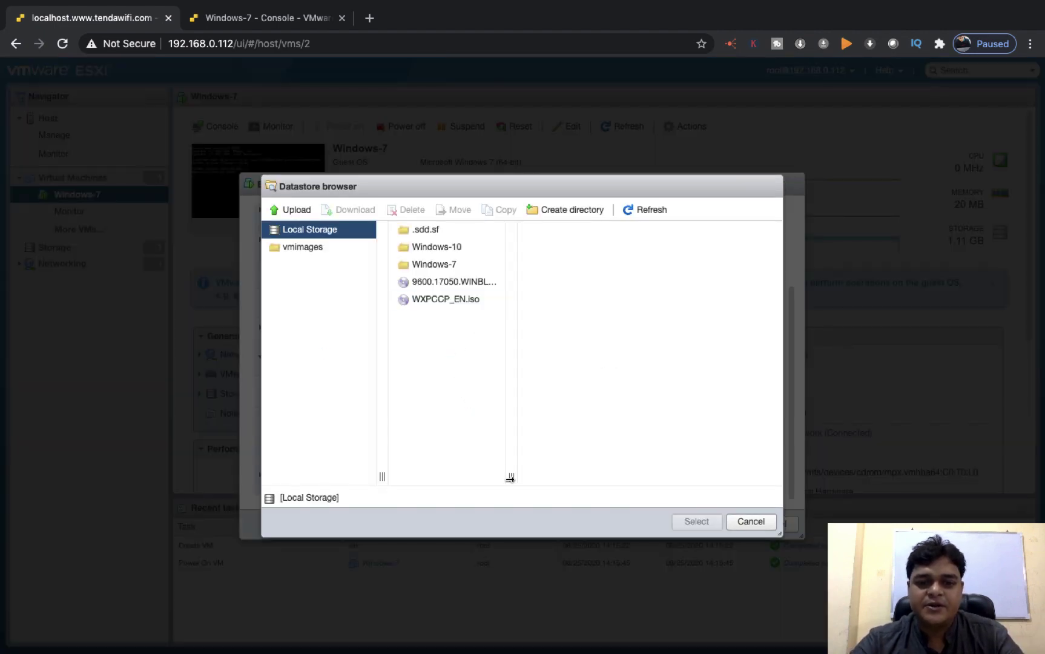
Widen the datastore browser's file column and look over the ISO images in Local Storage.
drag(509, 481, 554, 478)
click(457, 299)
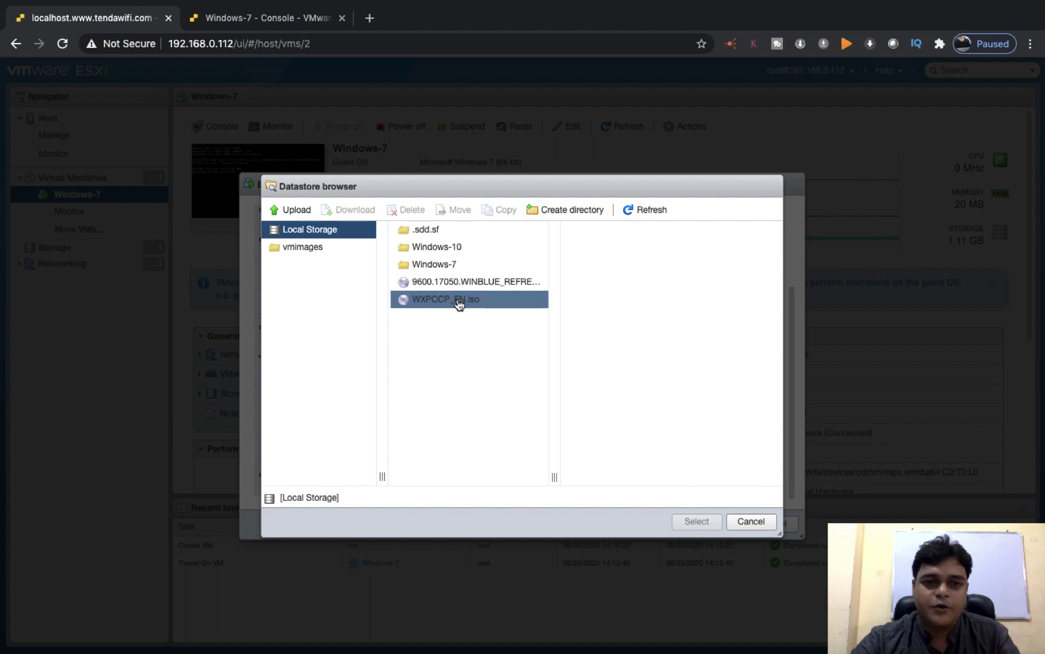
click(468, 282)
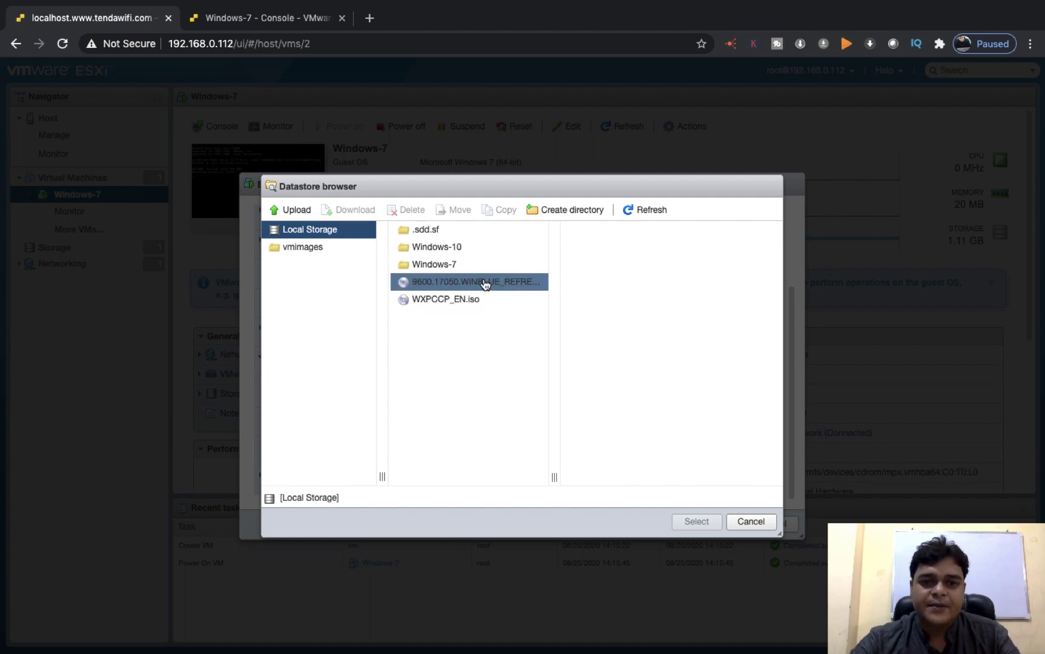
click(471, 299)
click(483, 289)
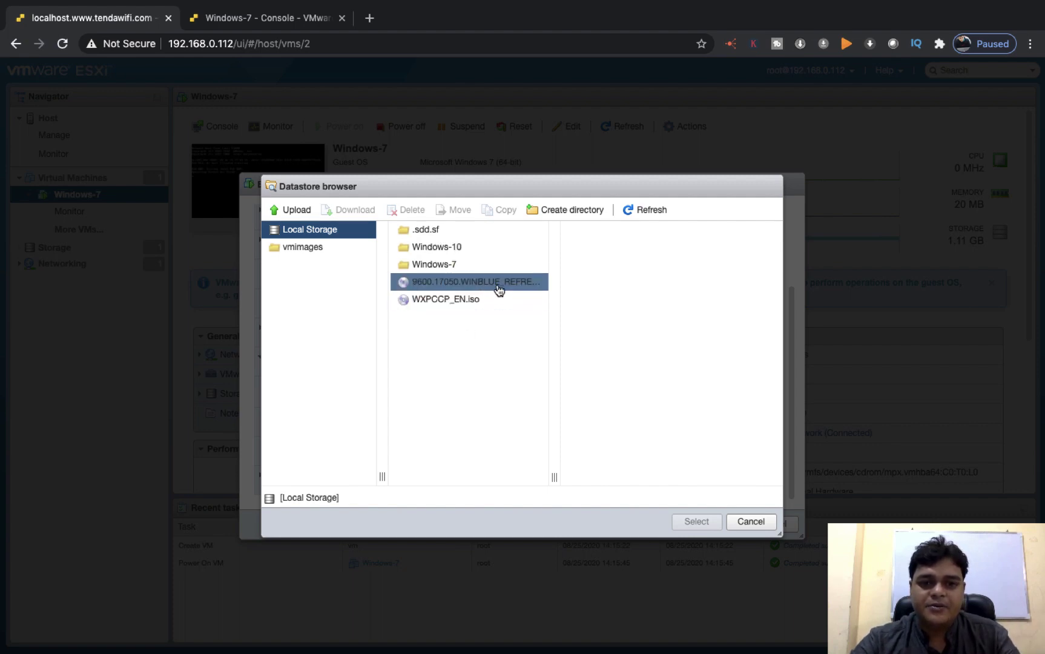
click(458, 302)
click(461, 327)
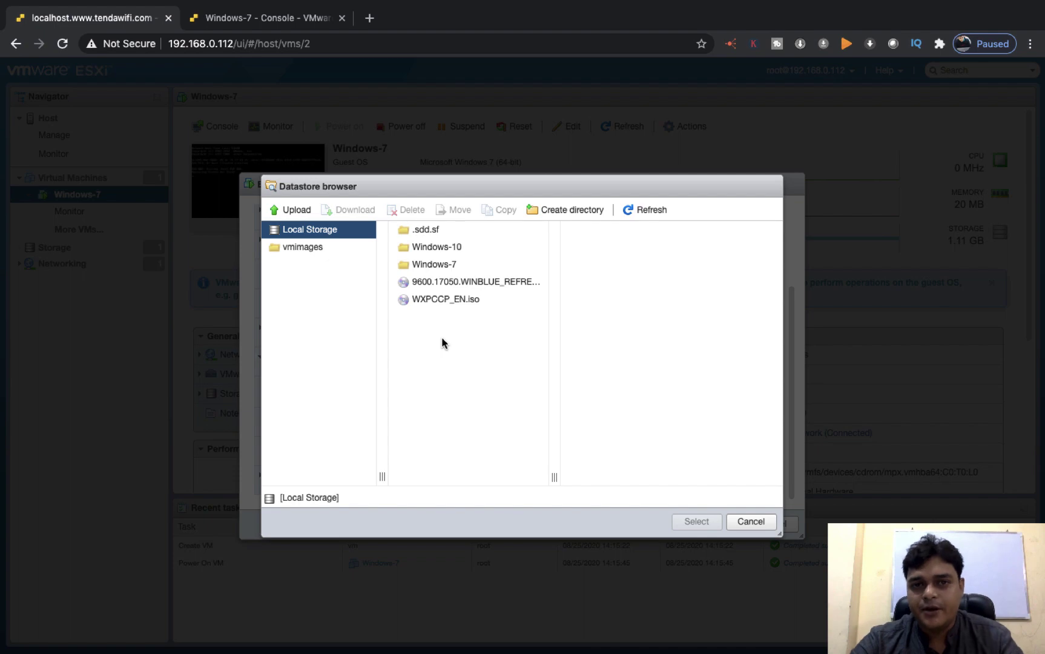
click(291, 212)
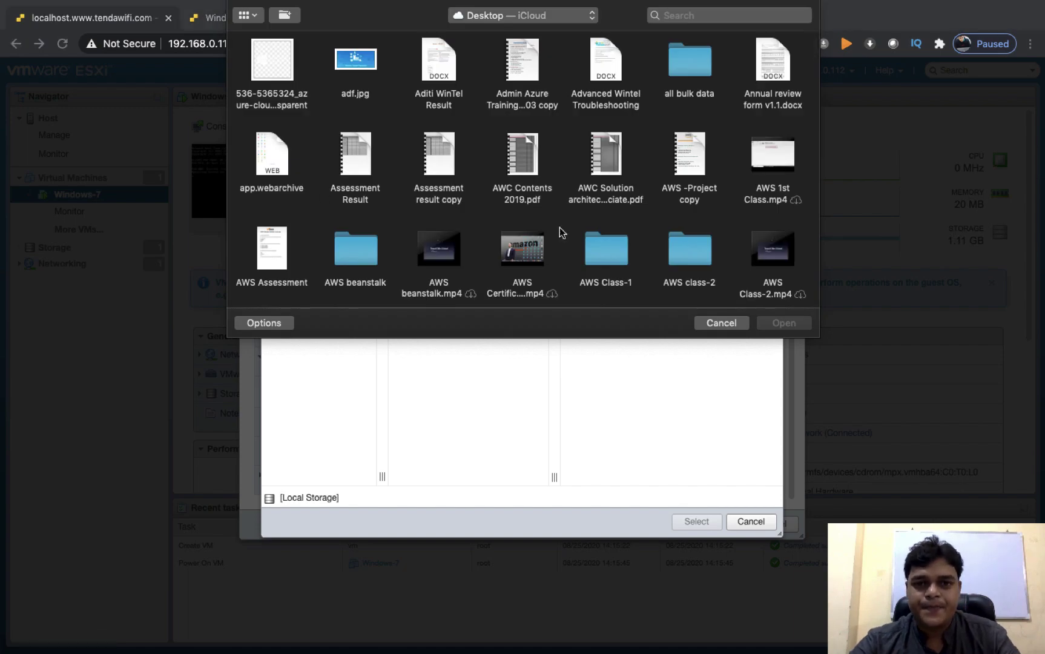
scroll(562, 232, down, 15)
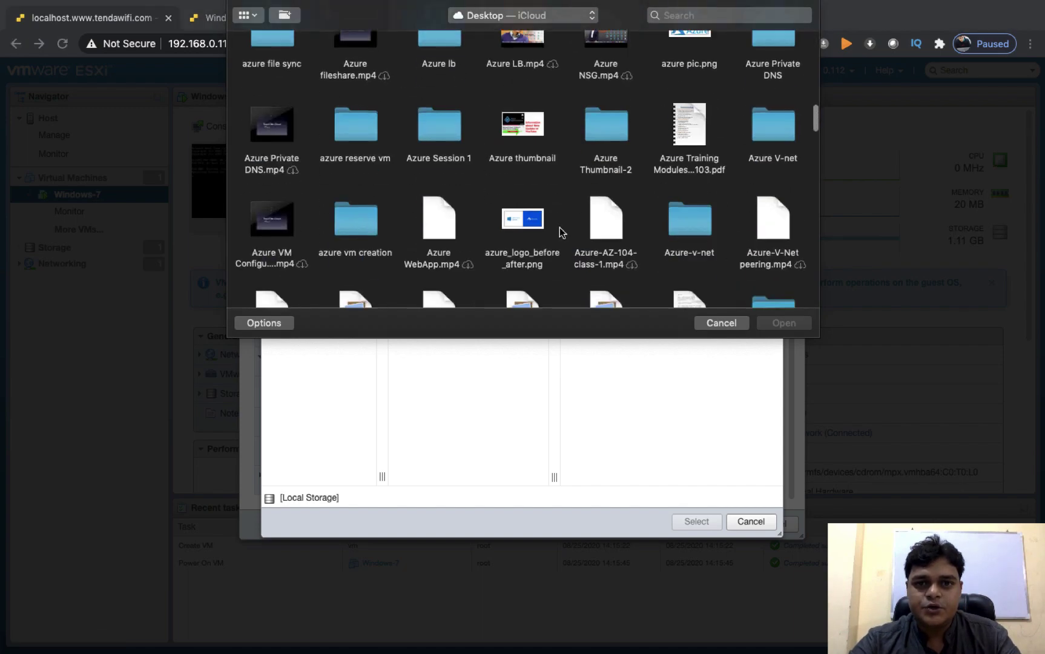
click(572, 15)
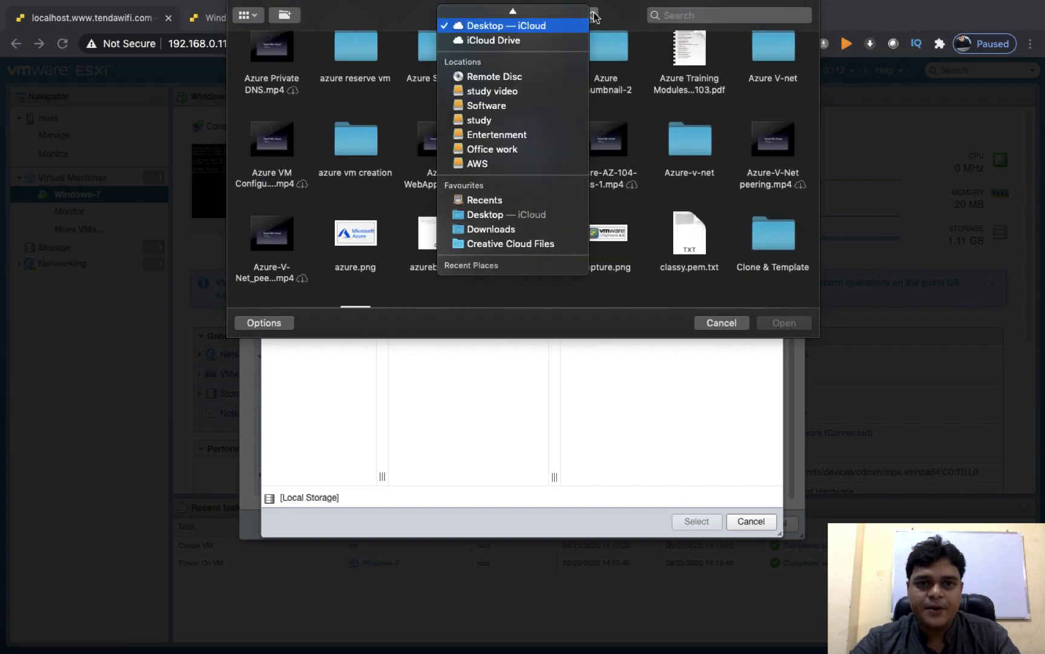
click(492, 110)
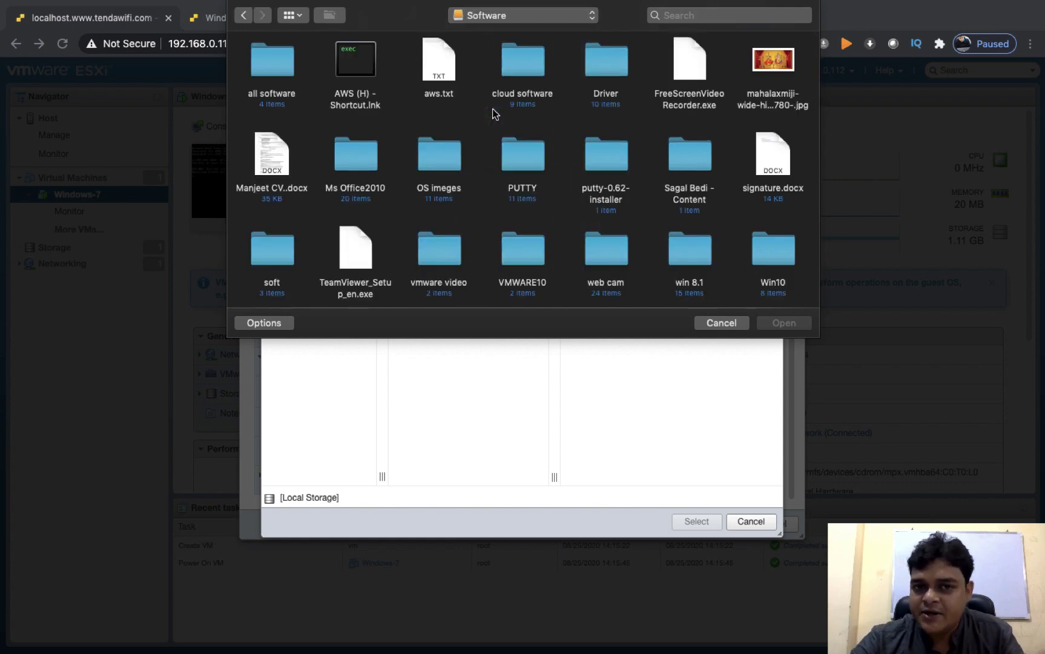
double_click(437, 169)
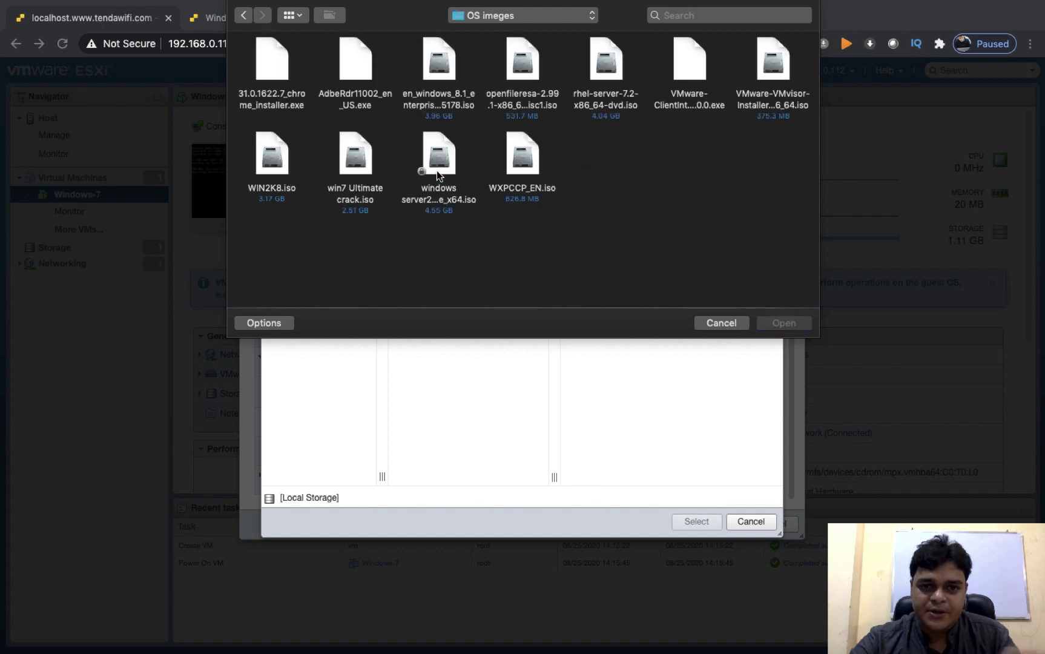
click(367, 174)
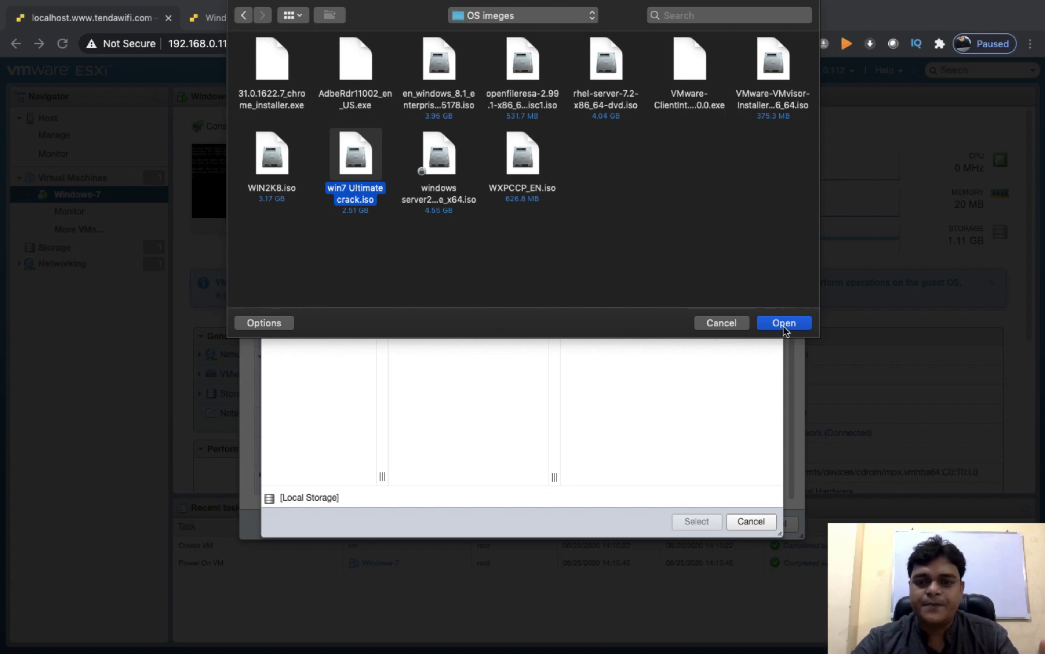
click(737, 326)
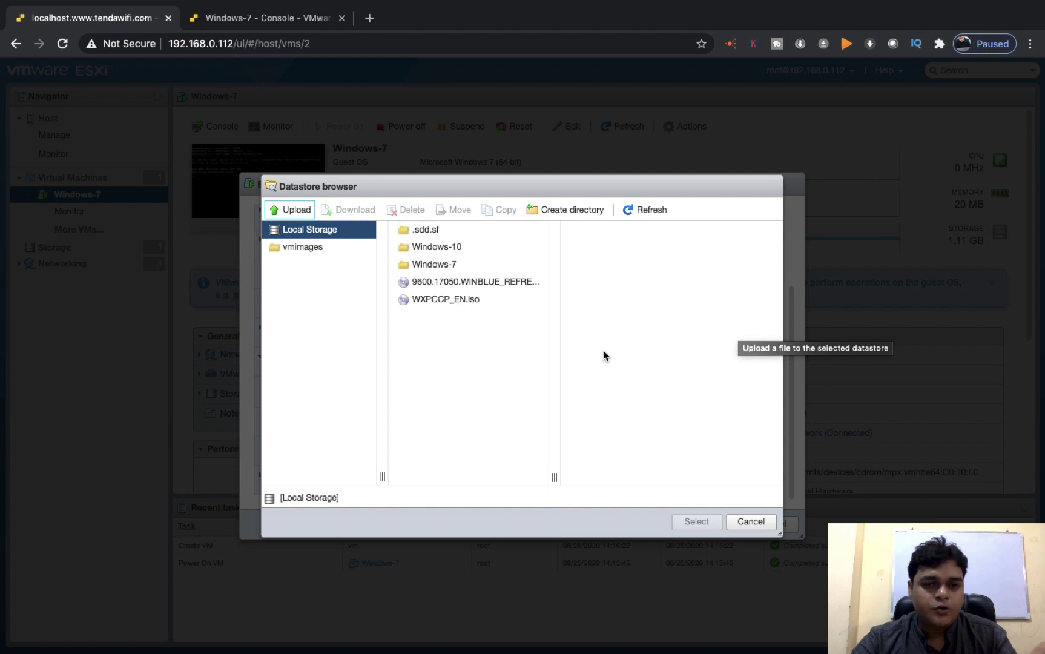
Choose WXPCCP_EN.iso from Local Storage as the CD/DVD media and save the Windows-7 virtual machine's settings.
click(461, 299)
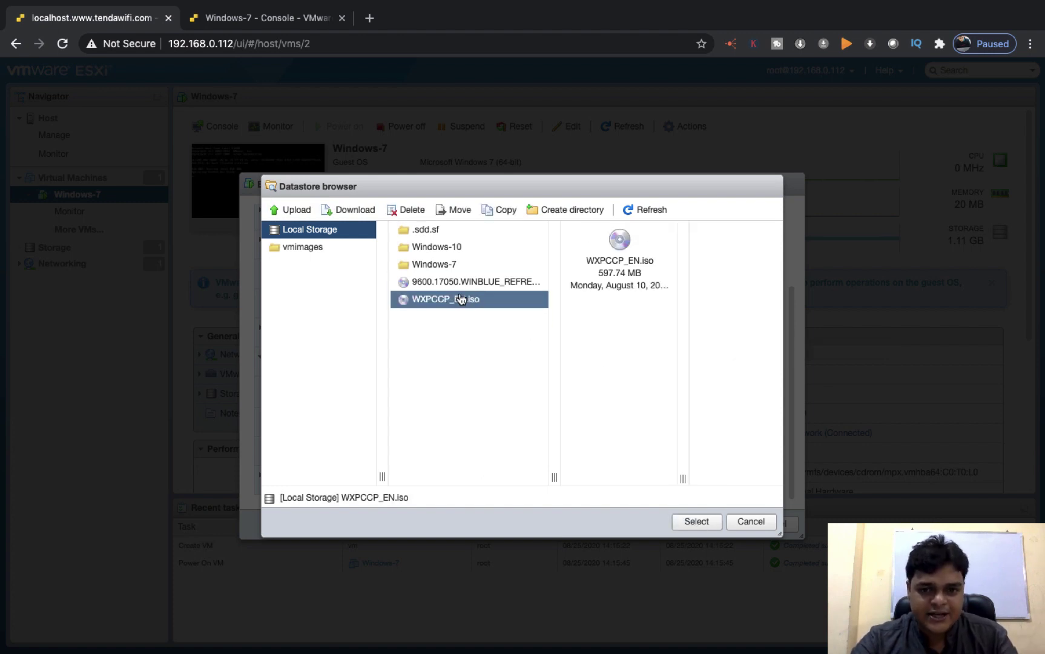
click(697, 521)
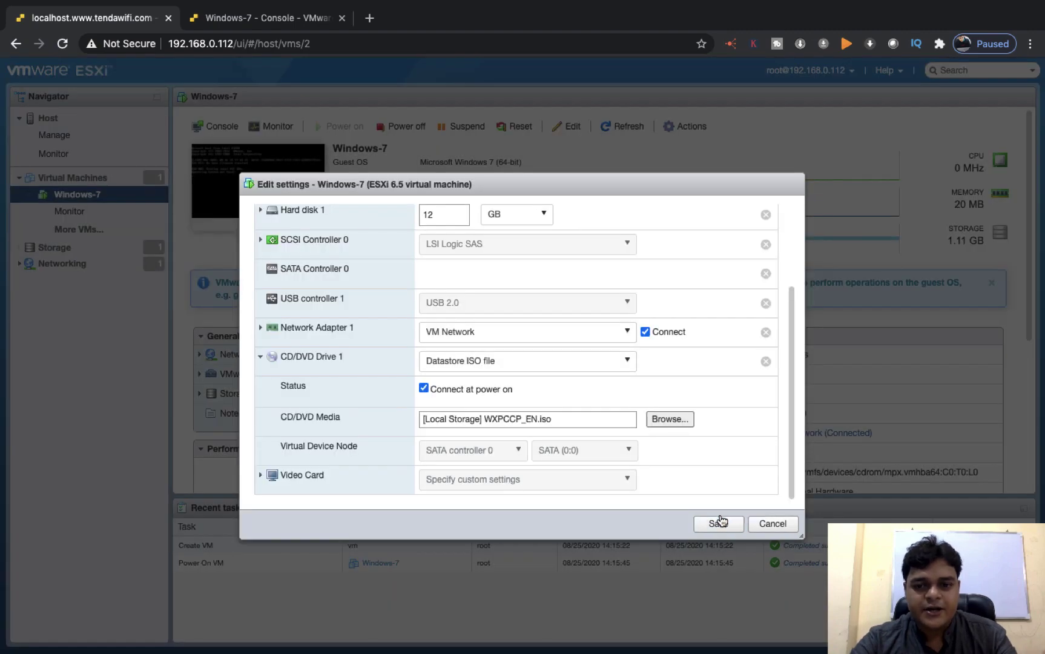
click(720, 523)
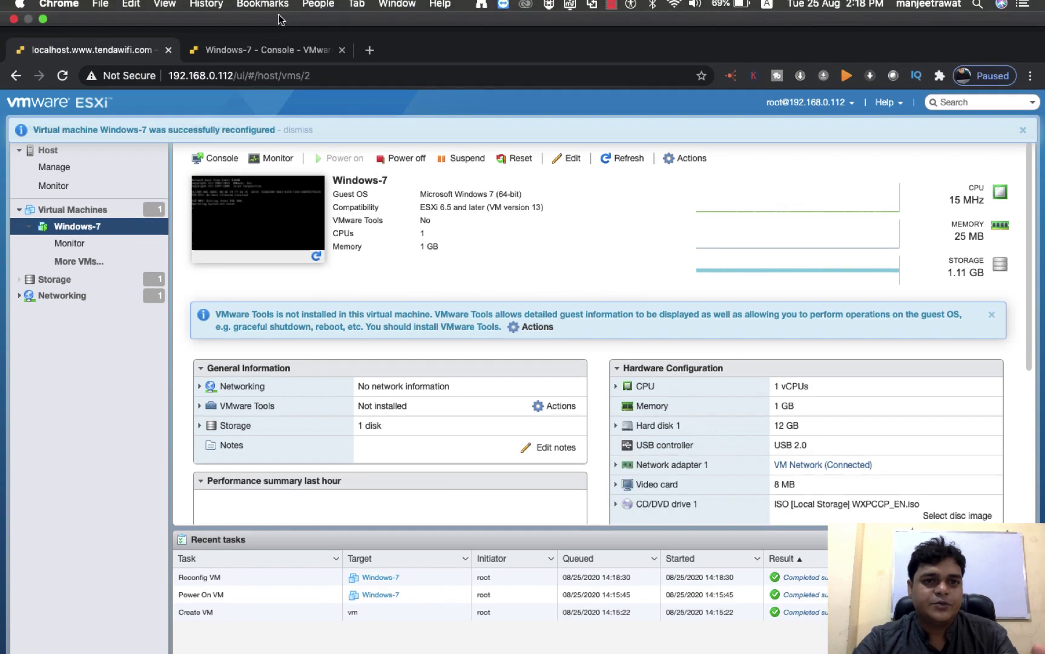
Check the operating system setup in the Windows-7 console and return to the host client's page.
click(280, 17)
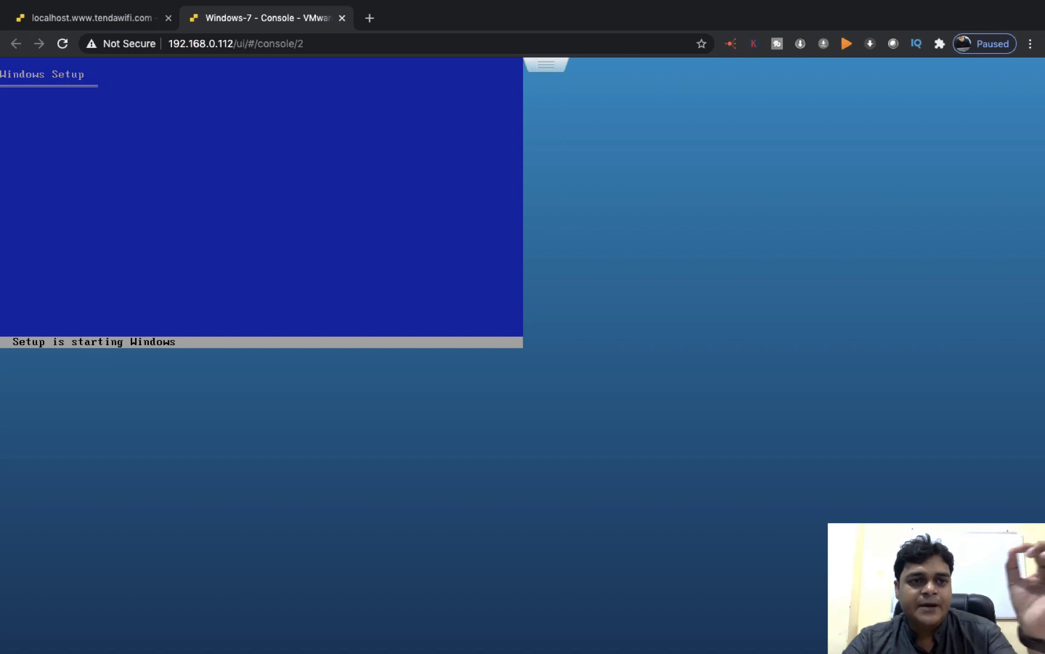
click(80, 19)
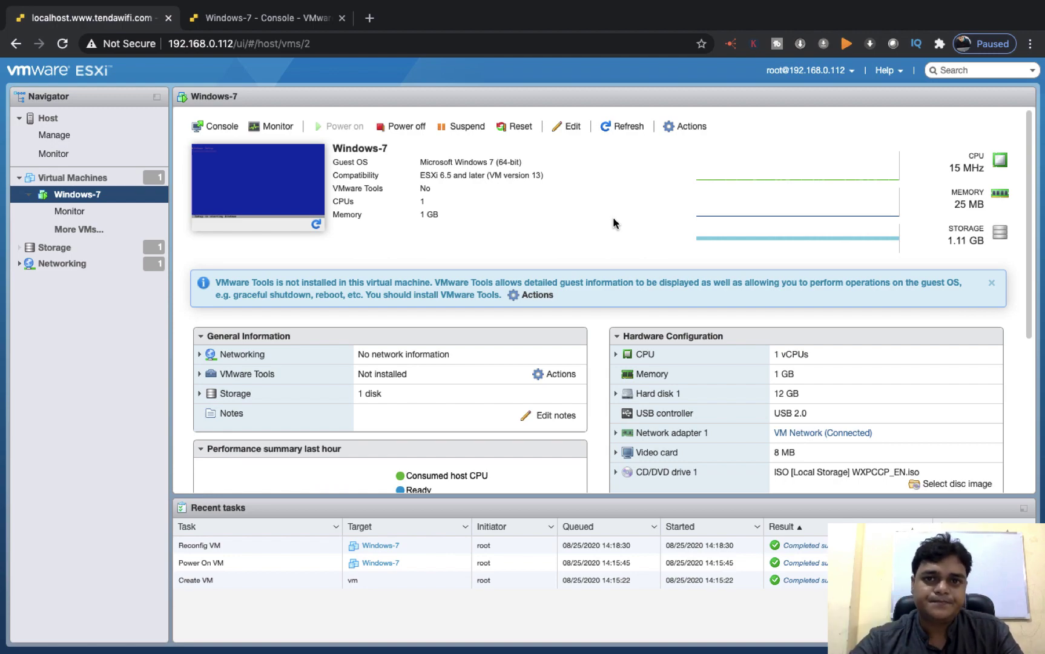
key(ctrl+Left)
key(ctrl+Left)
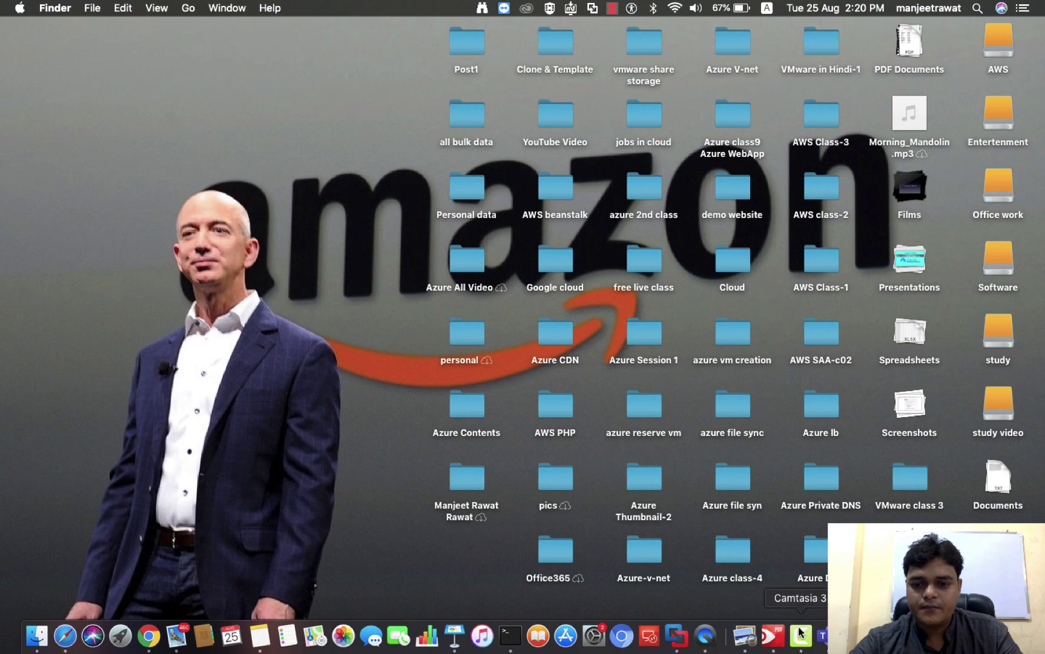